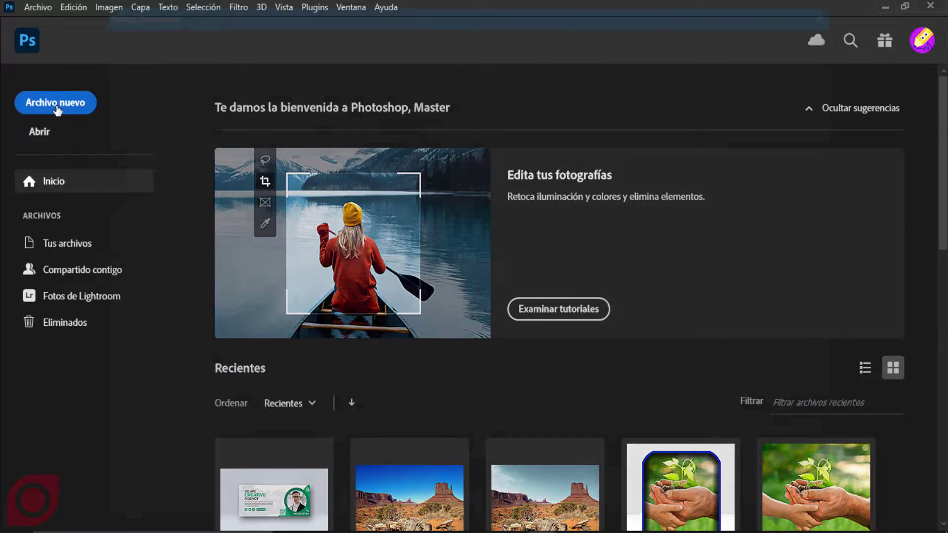
- Create a new 780 × 325 pixel document in RGB colour mode
{"action": "left_click", "coordinate": [57, 104]}
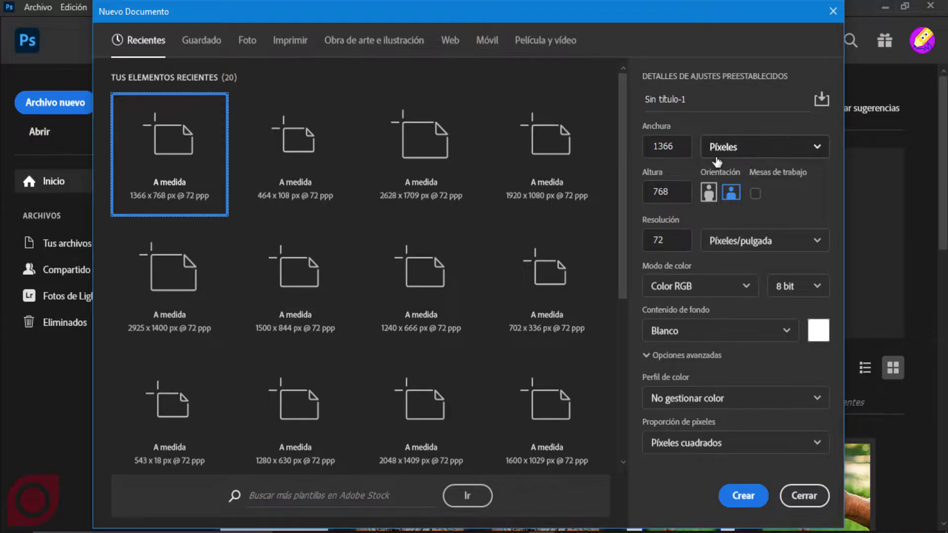
{"action": "left_click", "coordinate": [800, 149]}
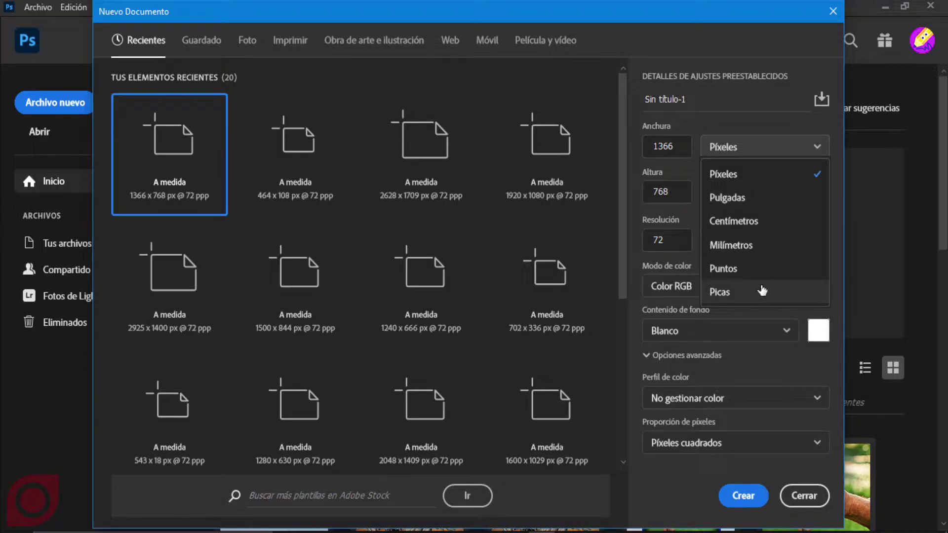
{"action": "left_click", "coordinate": [762, 184]}
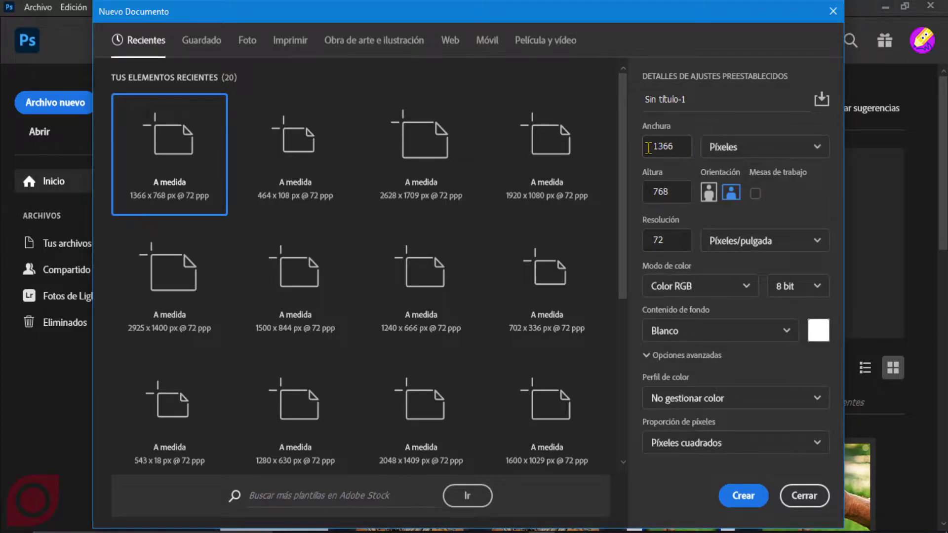
{"action": "double_click", "coordinate": [664, 146]}
{"action": "type", "text": "78"}
{"action": "type", "text": "0"}
{"action": "left_click", "coordinate": [651, 192]}
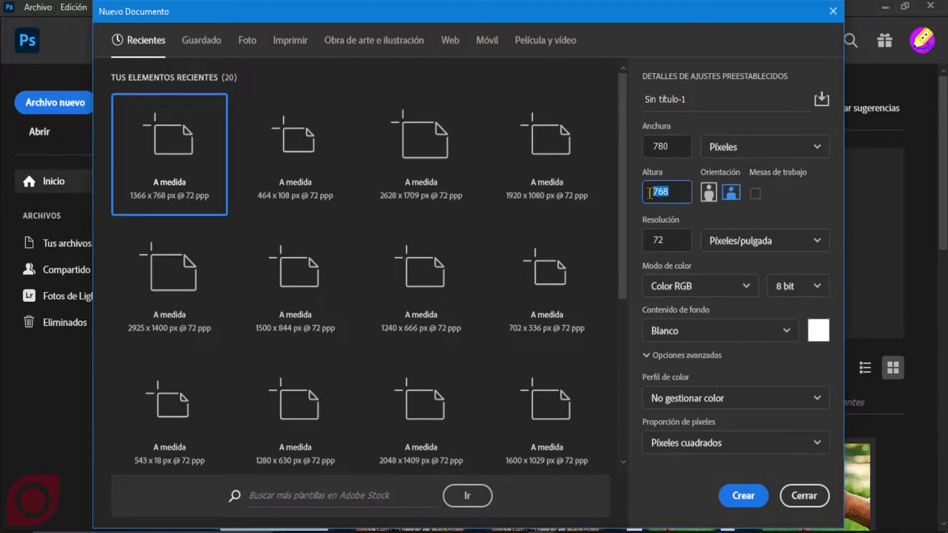
{"action": "type", "text": "325"}
{"action": "left_click", "coordinate": [747, 286]}
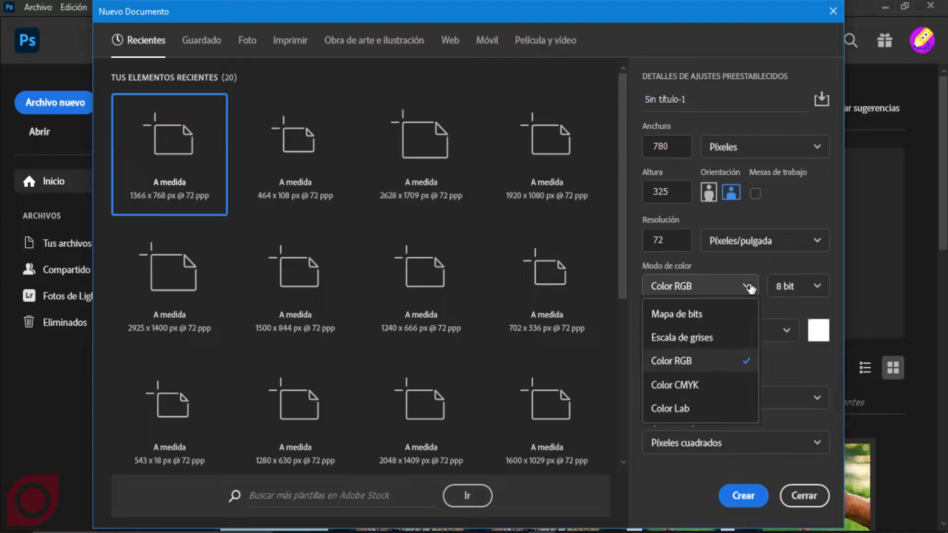
{"action": "left_click", "coordinate": [712, 365]}
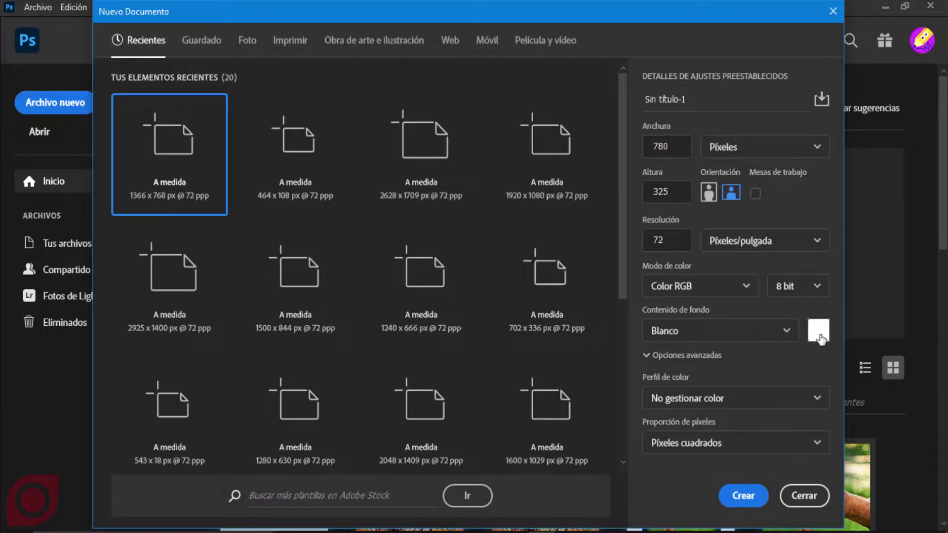
{"action": "left_click", "coordinate": [742, 494]}
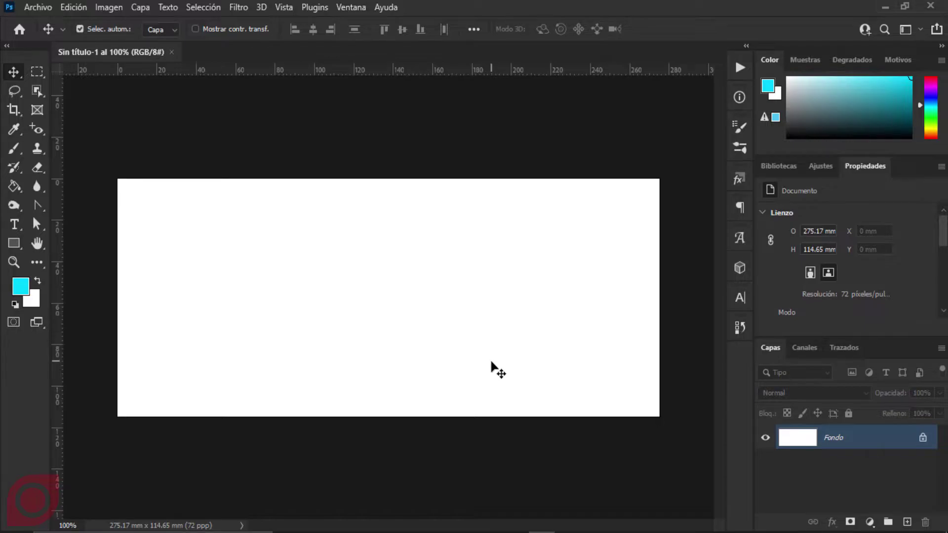
- Check the reference banner, then open ciudad.jpg from Archivo > Abrir
{"action": "left_click", "coordinate": [620, 523]}
{"action": "left_click", "coordinate": [38, 7]}
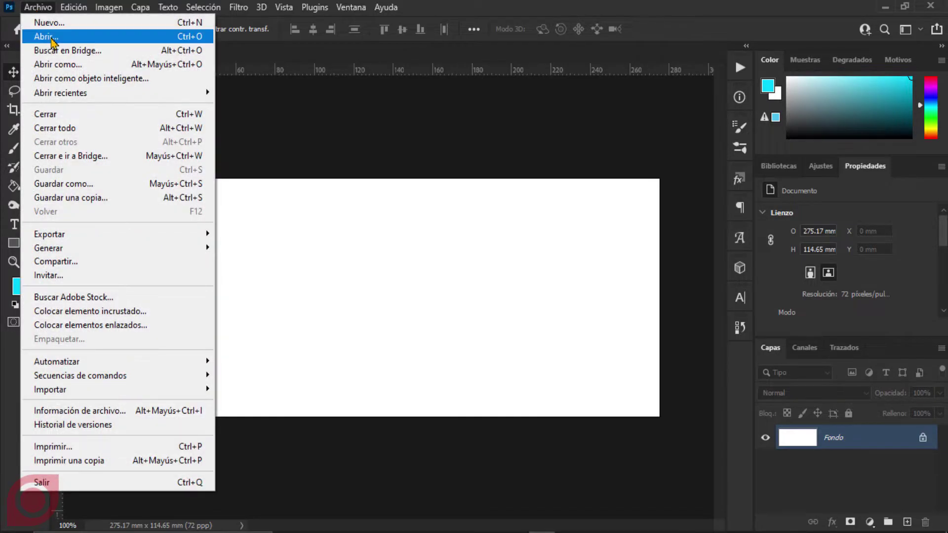
{"action": "left_click", "coordinate": [51, 39]}
{"action": "double_click", "coordinate": [368, 138]}
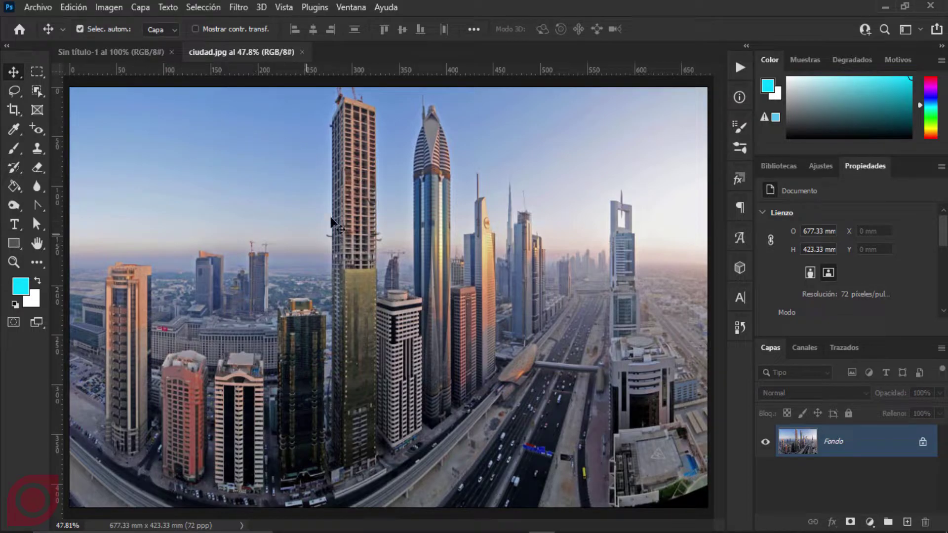
- Convert ciudad.jpg to grayscale with the default Blanco y negro adjustment
{"action": "left_click", "coordinate": [107, 9]}
{"action": "mouse_move", "coordinate": [119, 45]}
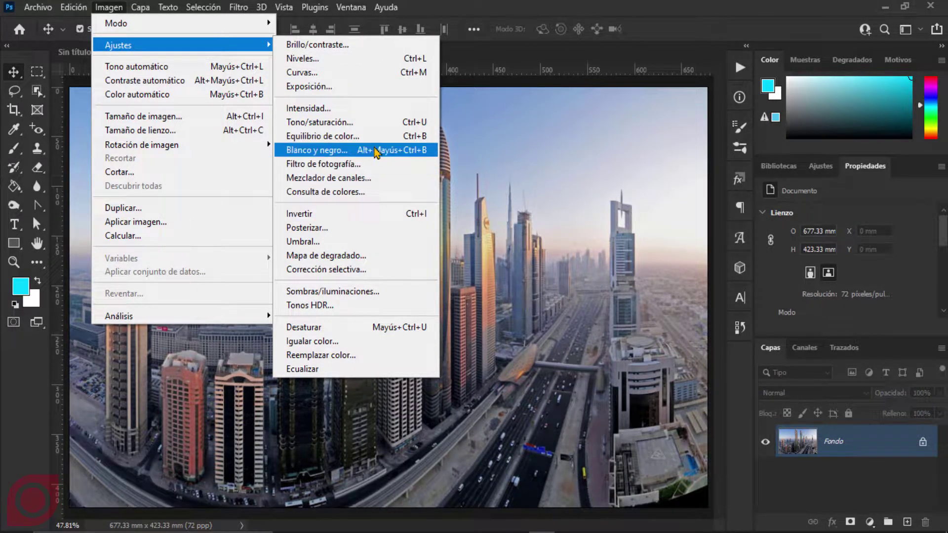
{"action": "left_click", "coordinate": [375, 150]}
{"action": "left_click_drag", "start_coordinate": [715, 160], "coordinate": [710, 97]}
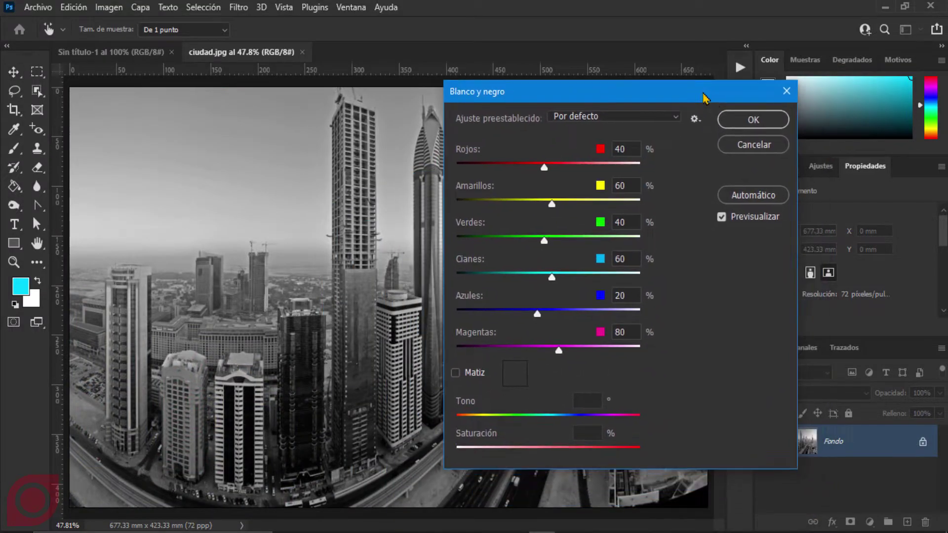
{"action": "mouse_move", "coordinate": [588, 95]}
{"action": "left_mouse_down"}
{"action": "mouse_move", "coordinate": [790, 85]}
{"action": "mouse_move", "coordinate": [544, 108]}
{"action": "left_mouse_up"}
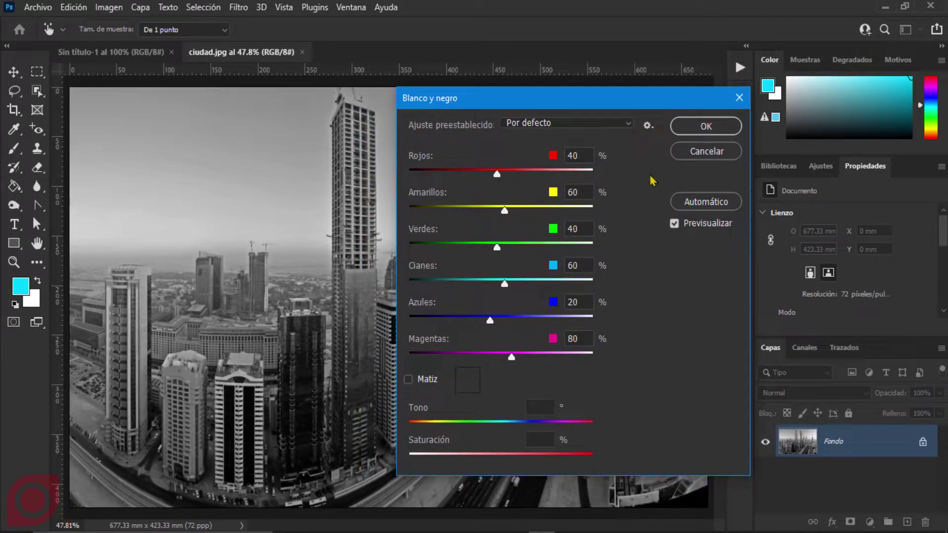
{"action": "left_click", "coordinate": [693, 129]}
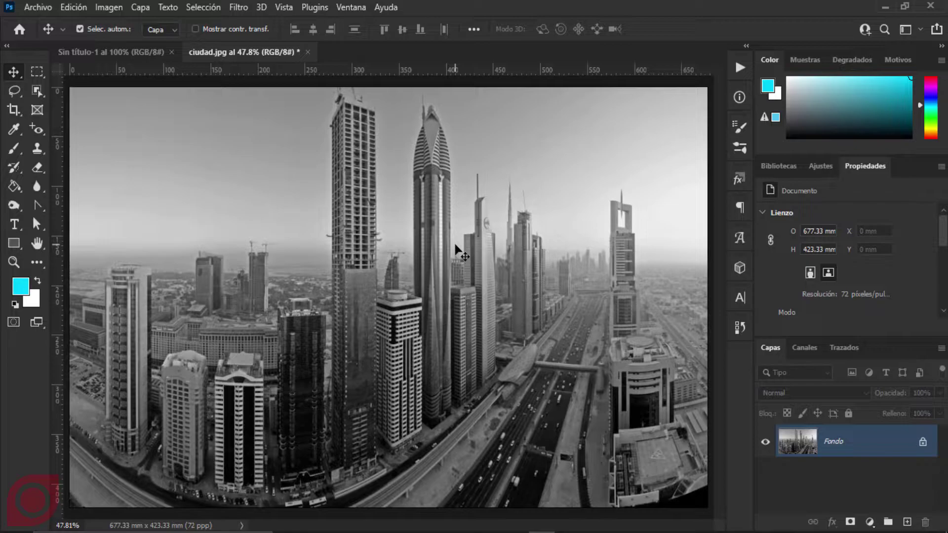
- Place the skyline photo in the banner as Capa 1, scaled to about 40.63% to fill the canvas
{"action": "mouse_move", "coordinate": [455, 246]}
{"action": "left_mouse_down"}
{"action": "mouse_move", "coordinate": [168, 97]}
{"action": "mouse_move", "coordinate": [138, 58]}
{"action": "left_mouse_up"}
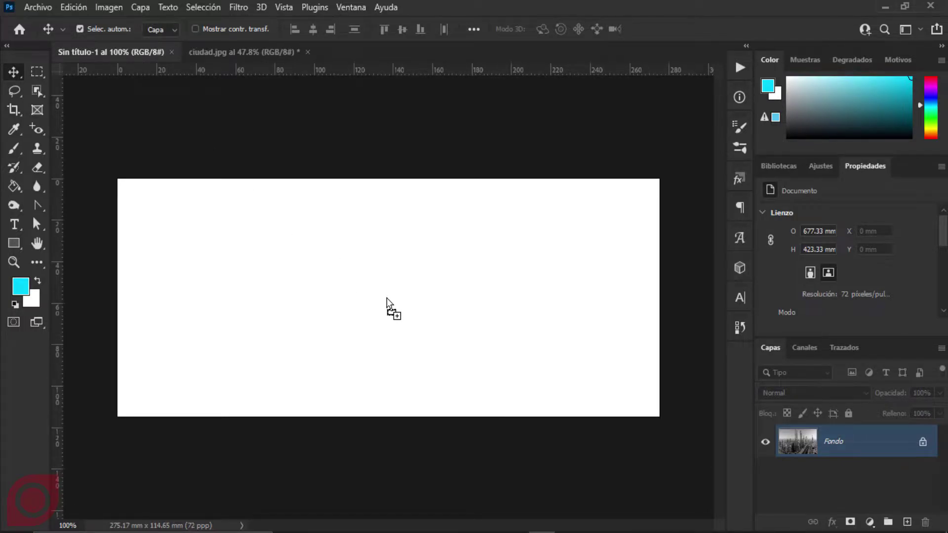
{"action": "left_click_drag", "start_coordinate": [190, 123], "coordinate": [387, 305]}
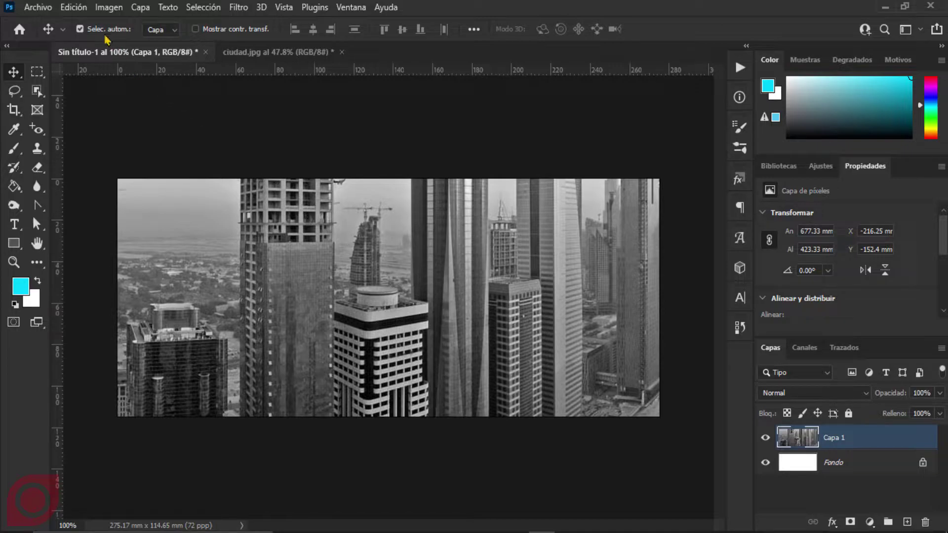
{"action": "left_click", "coordinate": [81, 13]}
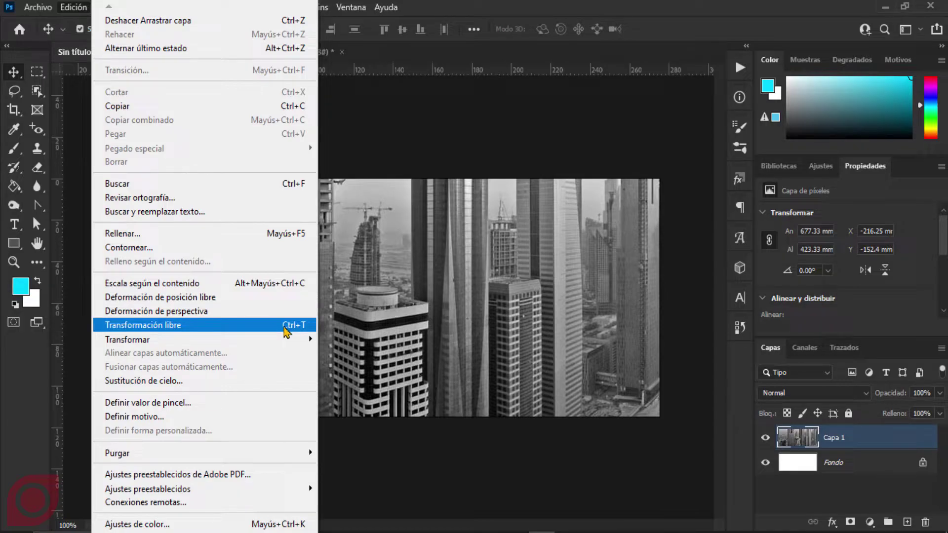
{"action": "left_click", "coordinate": [285, 327]}
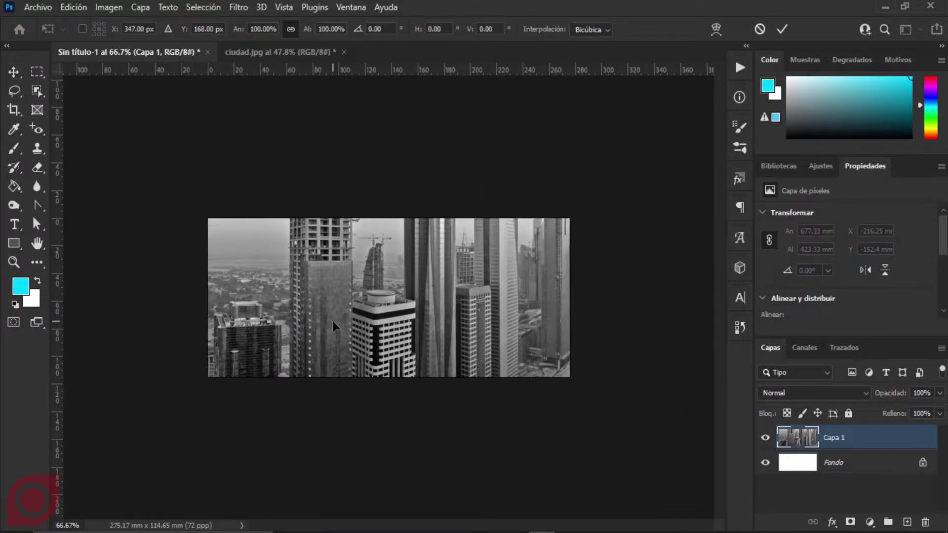
{"action": "key", "text": "ctrl+minus"}
{"action": "key", "text": "ctrl+minus"}
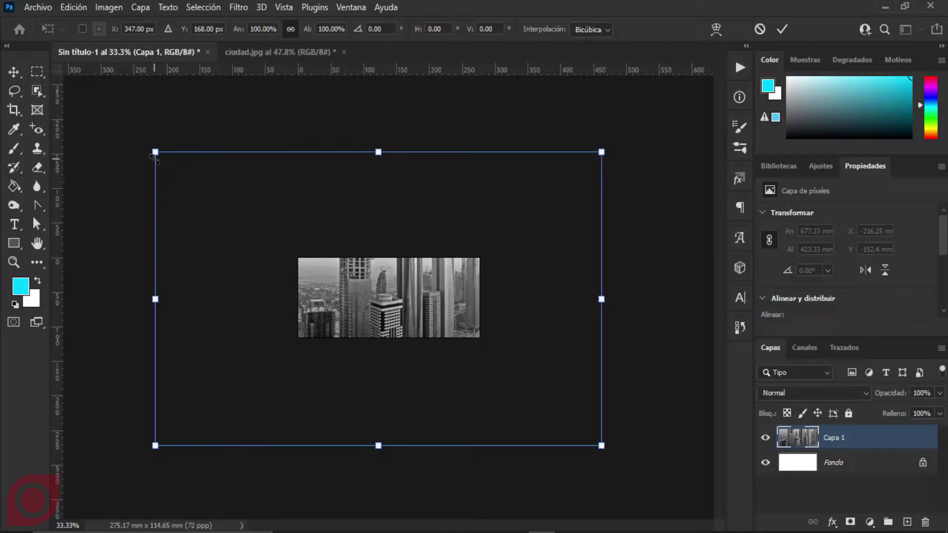
{"action": "left_click_drag", "start_coordinate": [154, 299], "coordinate": [484, 304]}
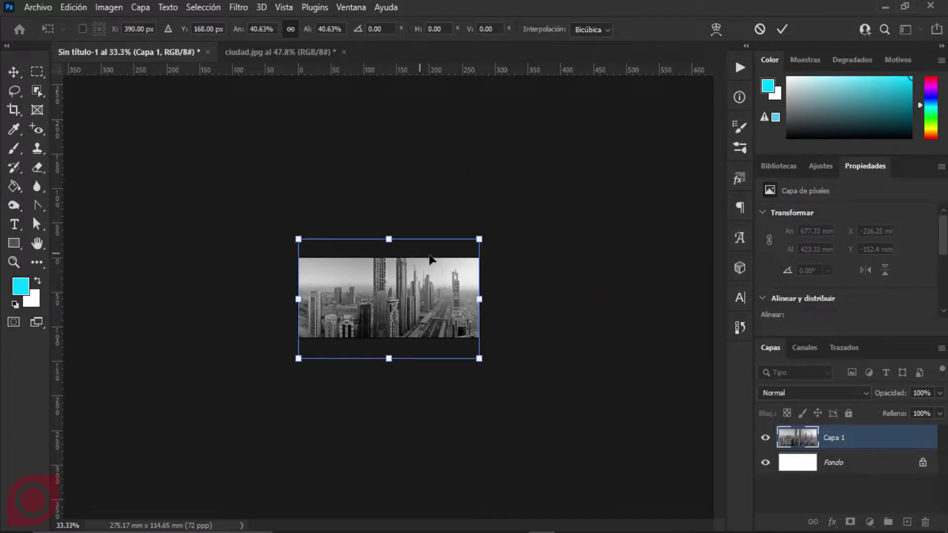
{"action": "key", "text": "ctrl+0"}
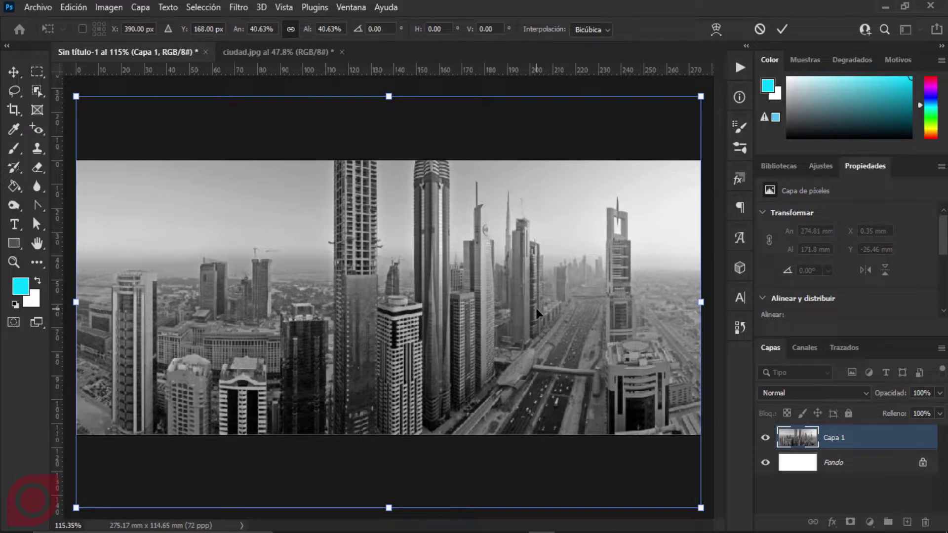
{"action": "left_click_drag", "start_coordinate": [516, 271], "coordinate": [520, 325]}
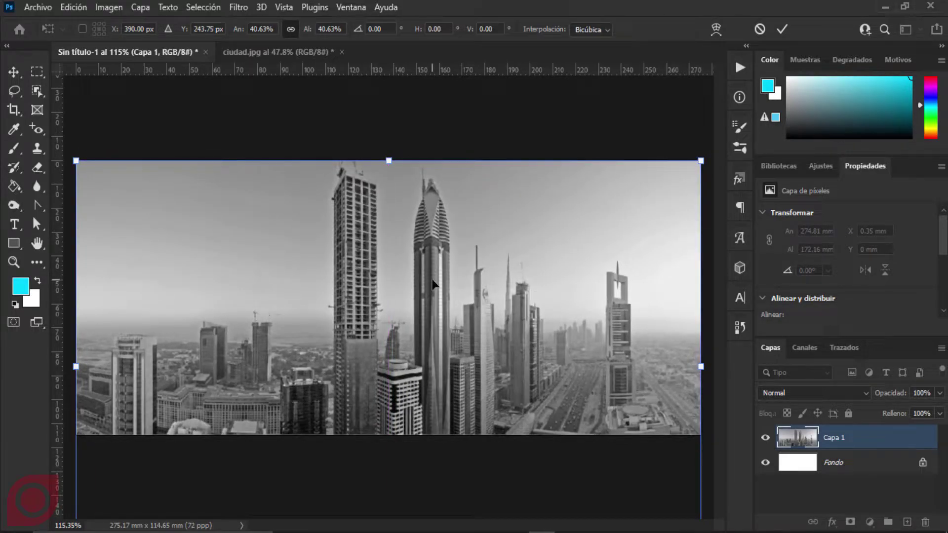
{"action": "key", "text": "Return"}
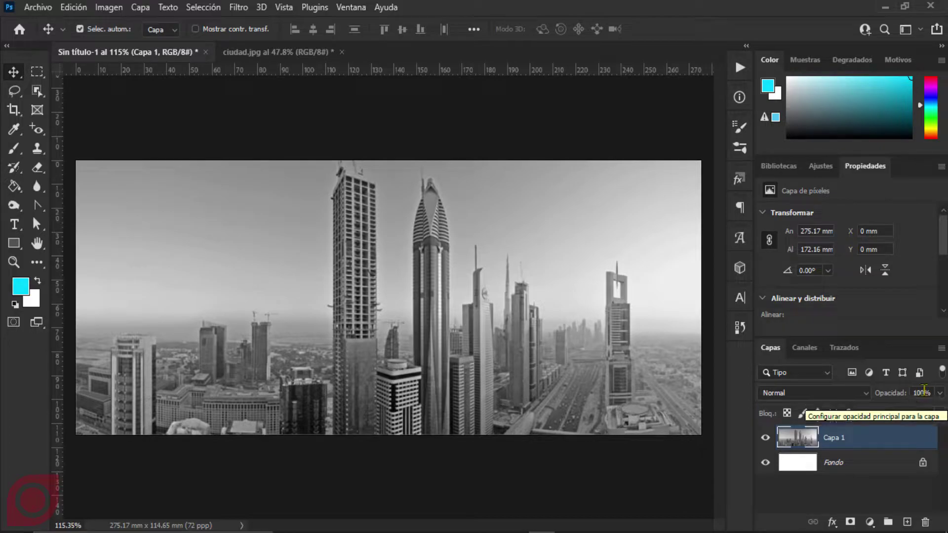
- Set Capa 1 to 30% opacity and lock it, then compare with the reference banner
{"action": "left_click", "coordinate": [940, 393]}
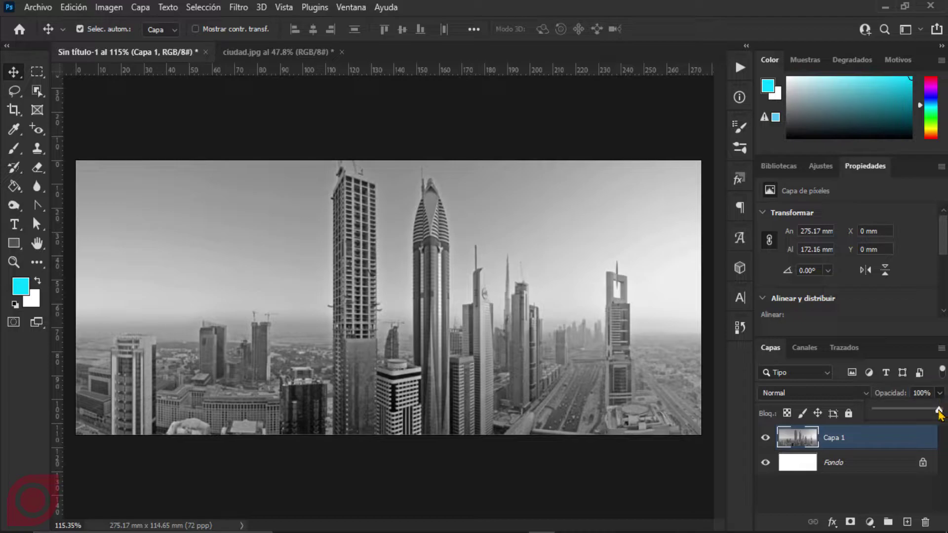
{"action": "mouse_move", "coordinate": [939, 411]}
{"action": "left_mouse_down"}
{"action": "mouse_move", "coordinate": [894, 417]}
{"action": "mouse_move", "coordinate": [900, 411]}
{"action": "left_mouse_up"}
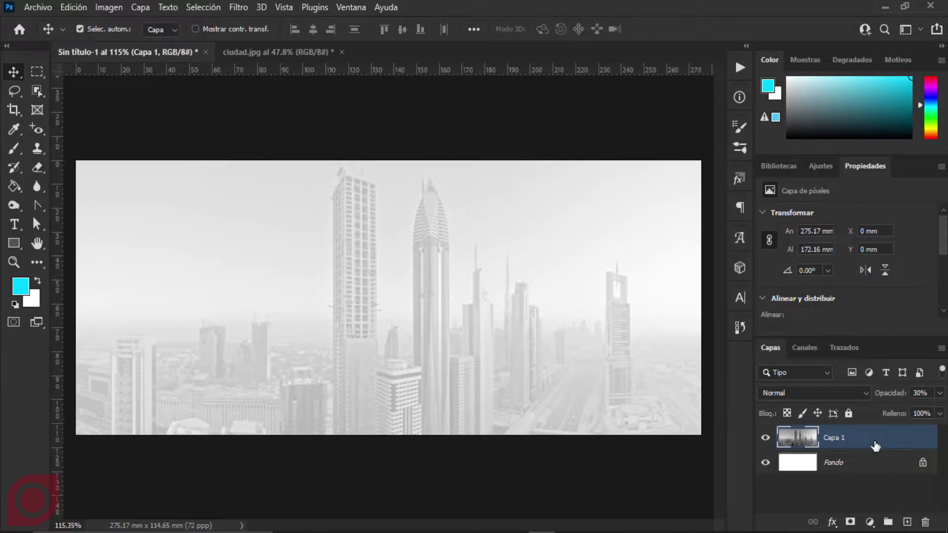
{"action": "left_click", "coordinate": [849, 413]}
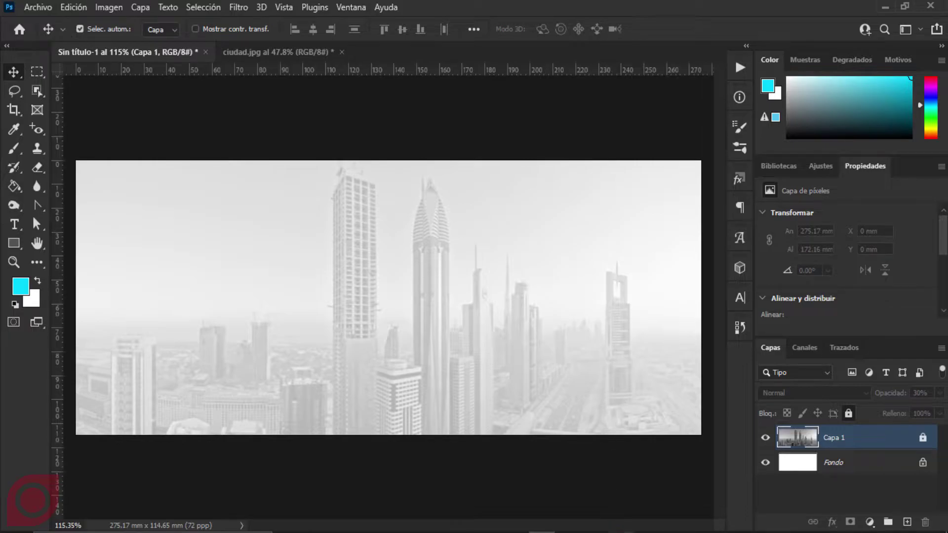
{"action": "left_click", "coordinate": [622, 524]}
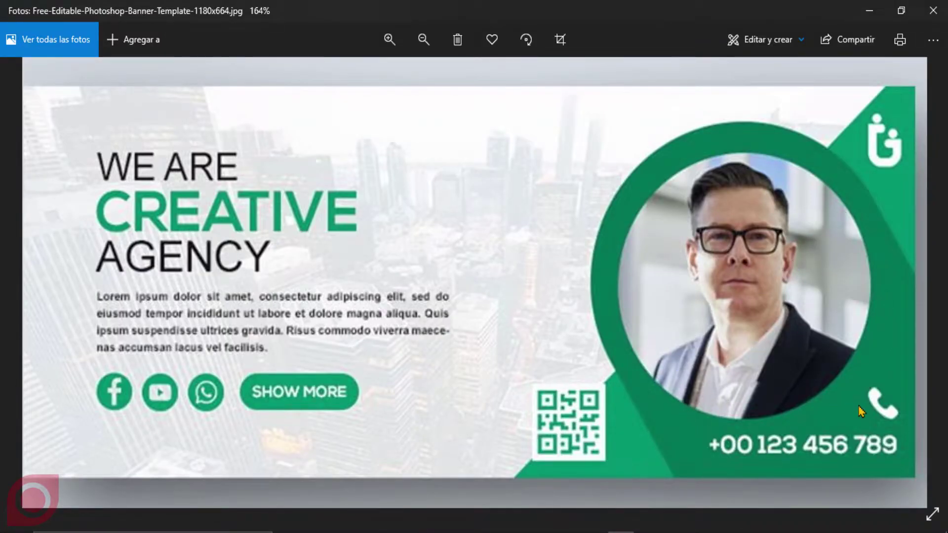
{"action": "key", "text": "alt+Tab"}
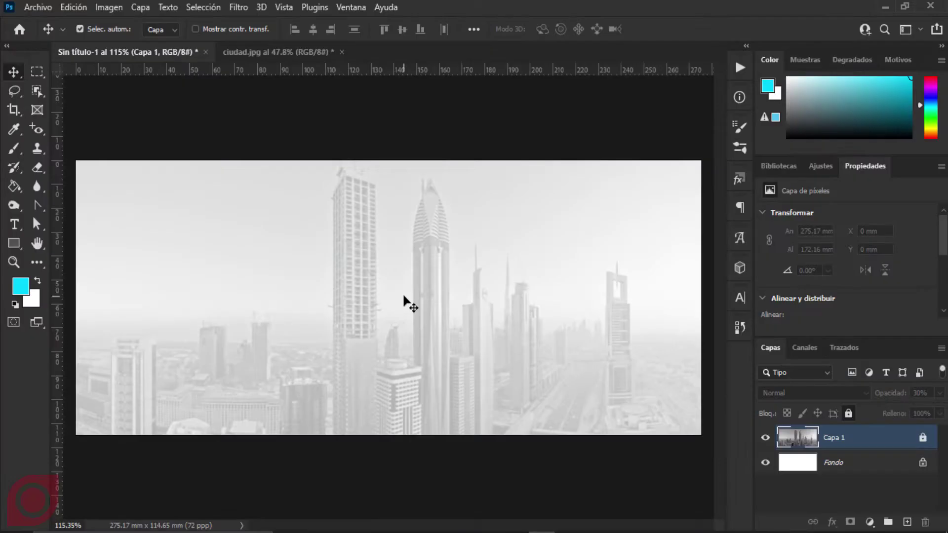
- Select the Rectangle tool with its mode set to Forma
{"action": "left_click", "coordinate": [13, 245]}
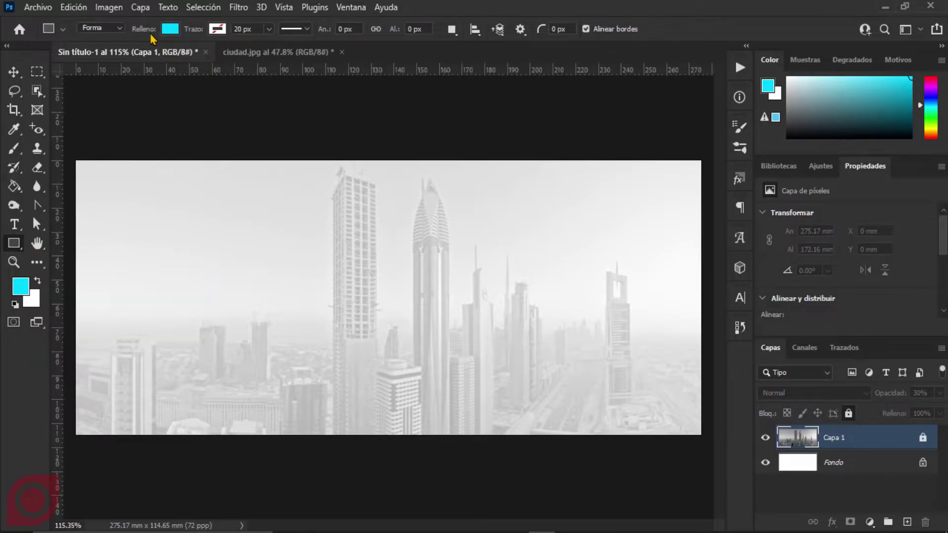
{"action": "left_click", "coordinate": [120, 29]}
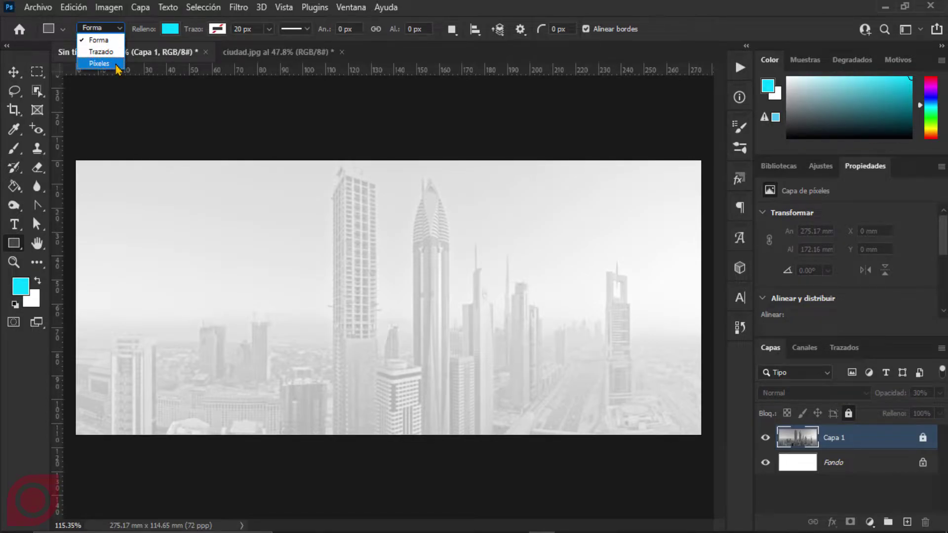
{"action": "left_click", "coordinate": [122, 40]}
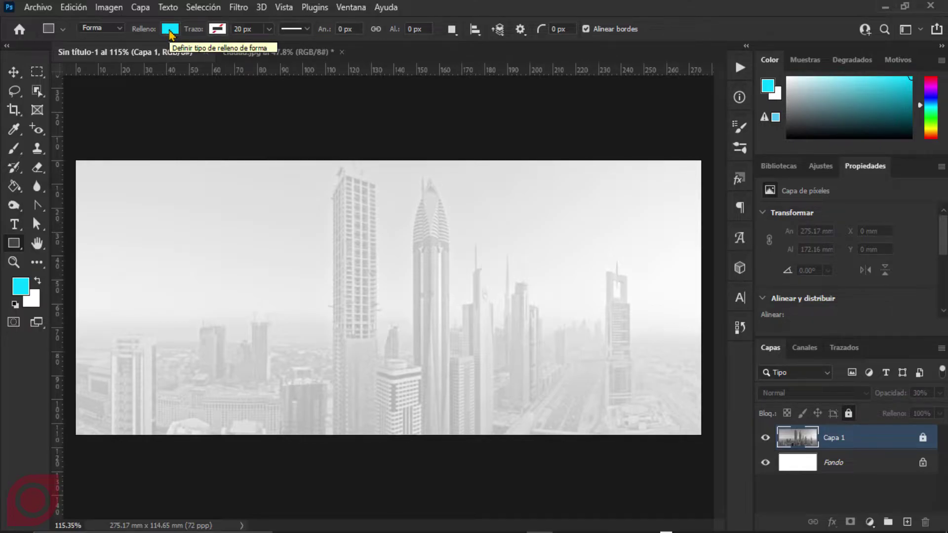
- Pick red as the rectangle's Relleno colour in the Color Picker
{"action": "left_click", "coordinate": [170, 31]}
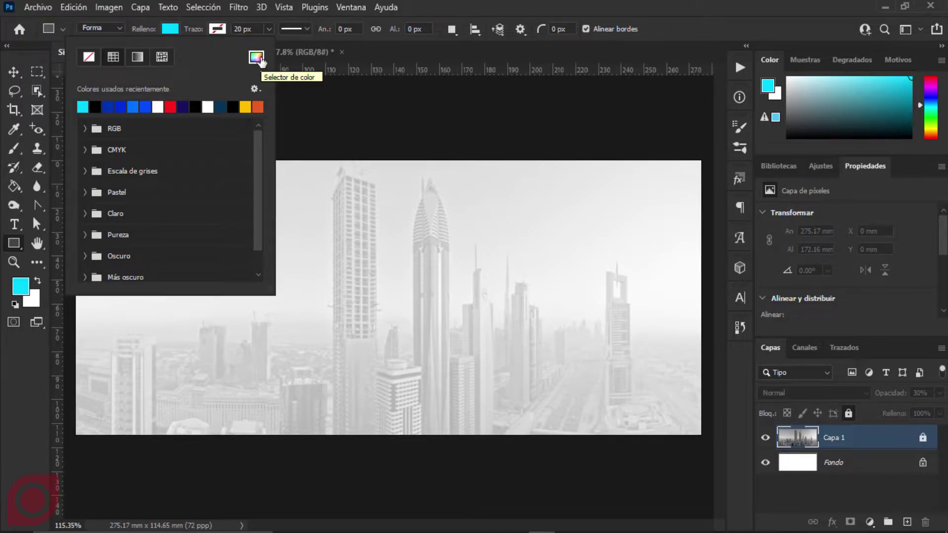
{"action": "left_click", "coordinate": [261, 60]}
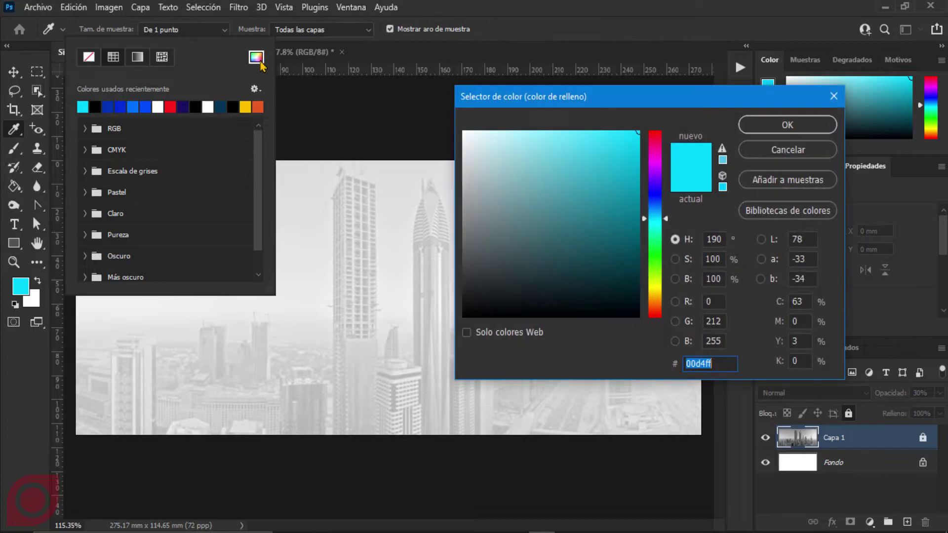
{"action": "left_click", "coordinate": [613, 256]}
{"action": "mouse_move", "coordinate": [613, 255]}
{"action": "left_mouse_down"}
{"action": "mouse_move", "coordinate": [586, 203]}
{"action": "mouse_move", "coordinate": [618, 165]}
{"action": "left_mouse_up"}
{"action": "left_click_drag", "start_coordinate": [655, 218], "coordinate": [654, 250]}
{"action": "mouse_move", "coordinate": [622, 197]}
{"action": "left_mouse_down"}
{"action": "mouse_move", "coordinate": [607, 263]}
{"action": "mouse_move", "coordinate": [607, 205]}
{"action": "mouse_move", "coordinate": [635, 207]}
{"action": "mouse_move", "coordinate": [571, 247]}
{"action": "mouse_move", "coordinate": [559, 194]}
{"action": "left_mouse_up"}
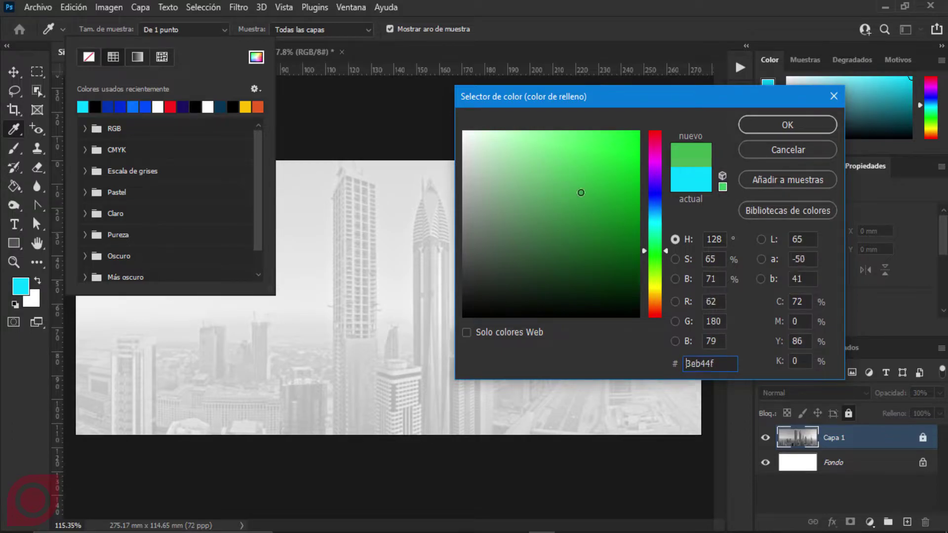
{"action": "key", "text": "Return"}
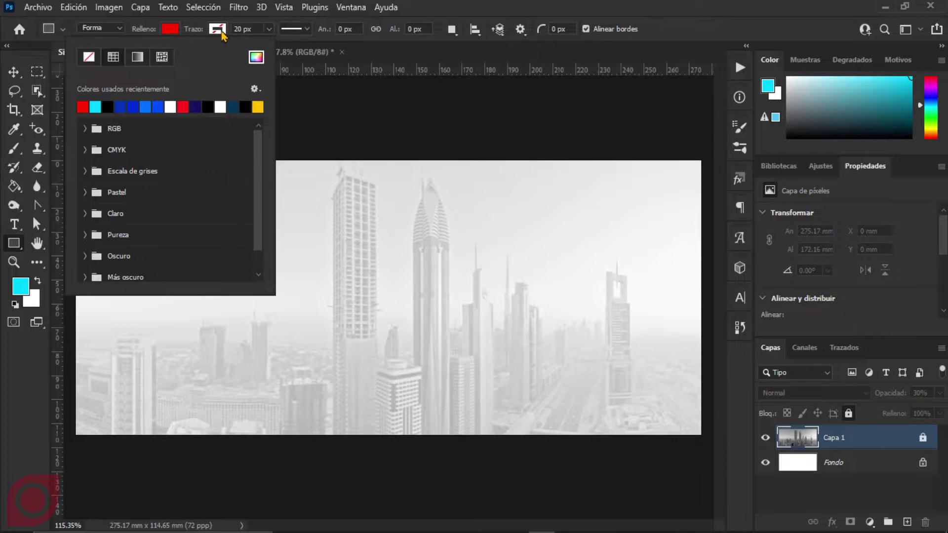
- Draw a 214 × 223 px red rectangle, Rectángulo 1, over the banner's right side
{"action": "left_click", "coordinate": [217, 29]}
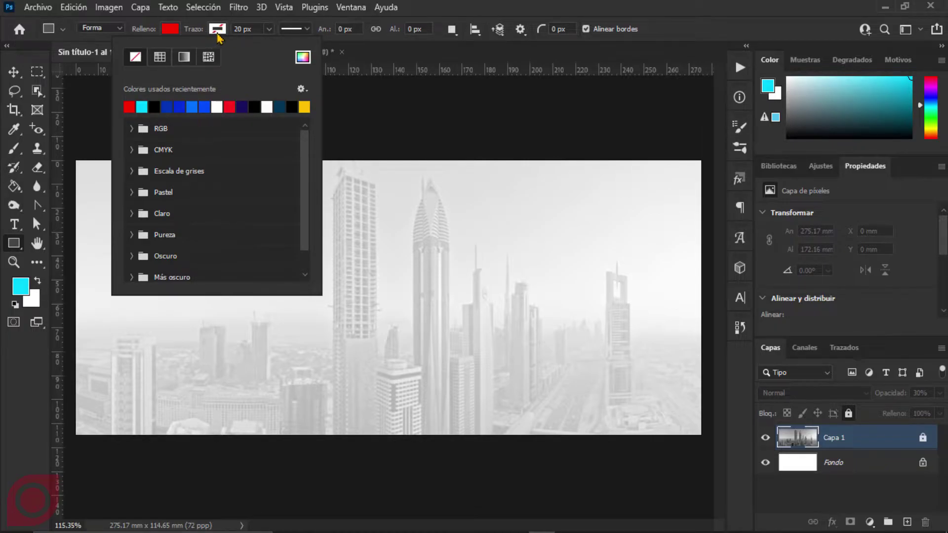
{"action": "left_click", "coordinate": [217, 34]}
{"action": "left_click", "coordinate": [409, 81]}
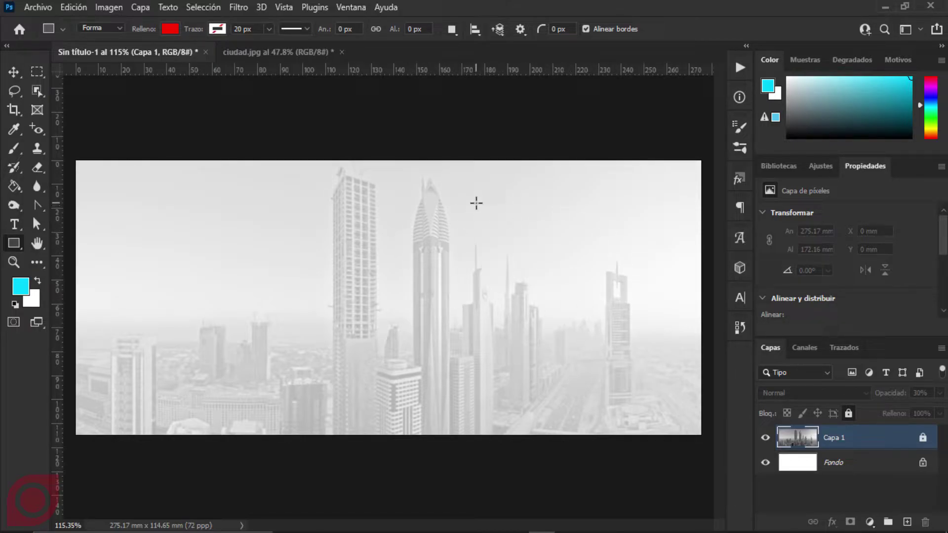
{"action": "left_click_drag", "start_coordinate": [476, 203], "coordinate": [647, 390]}
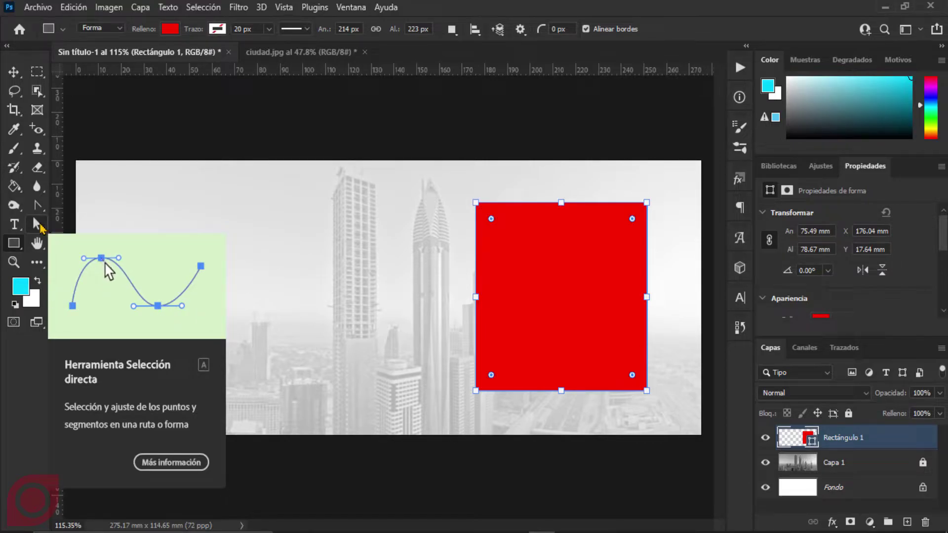
- Switch to Herramienta Selección directa from the path selection flyout
{"action": "left_click_drag", "start_coordinate": [40, 226], "coordinate": [158, 247]}
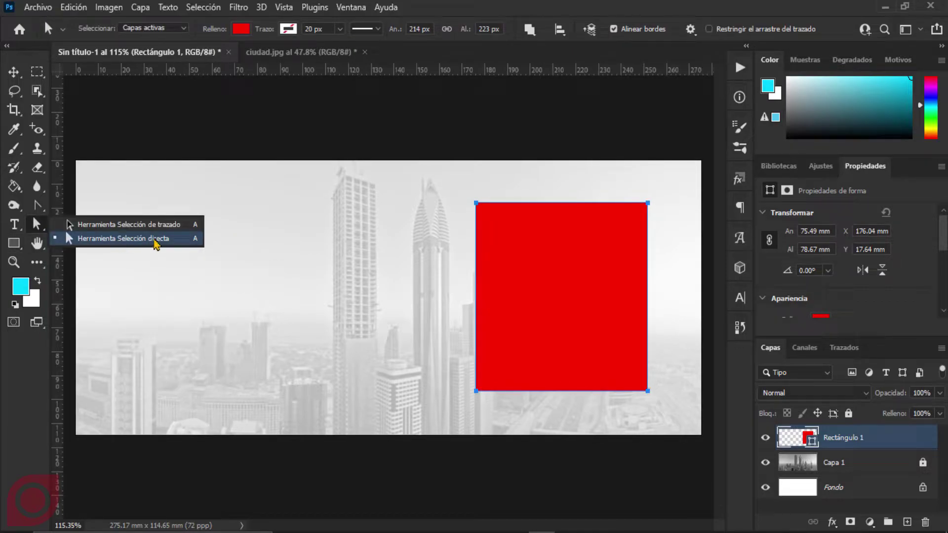
{"action": "left_click", "coordinate": [163, 242]}
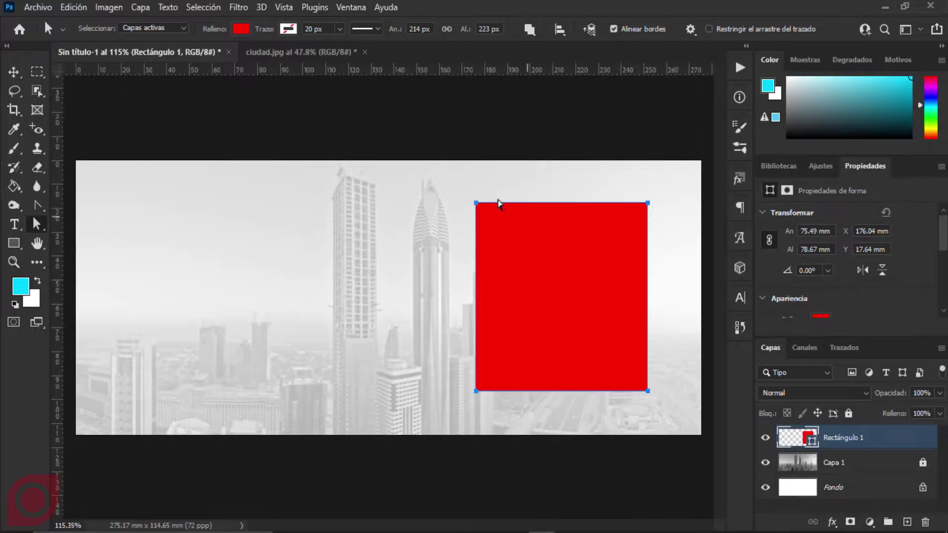
- At 100% zoom, drag the rectangle's top-right anchor up and right past the banner edge
{"action": "key", "text": "ctrl+minus"}
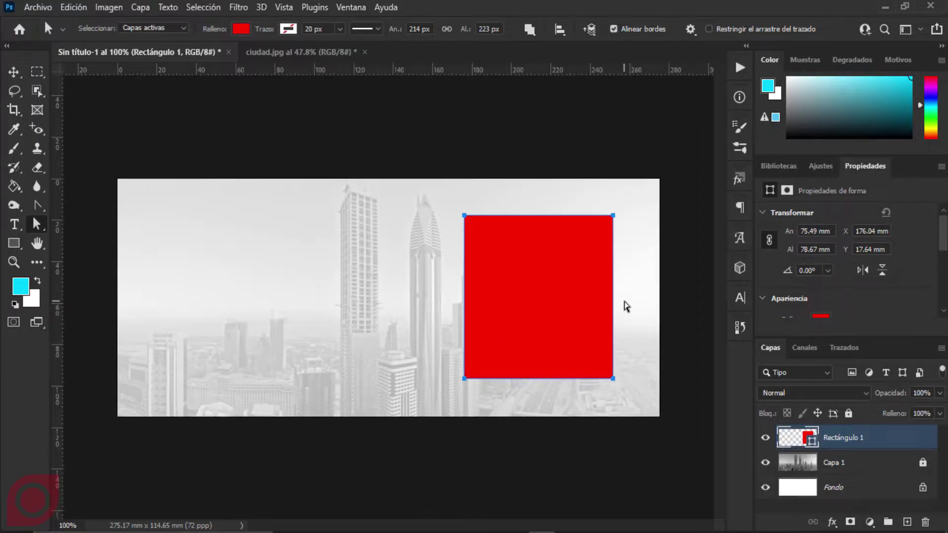
{"action": "key", "text": "ctrl+plus"}
{"action": "key", "text": "ctrl+plus"}
{"action": "key", "text": "ctrl+minus"}
{"action": "key", "text": "ctrl+minus"}
{"action": "mouse_move", "coordinate": [613, 217]}
{"action": "left_mouse_down"}
{"action": "mouse_move", "coordinate": [681, 164]}
{"action": "mouse_move", "coordinate": [602, 233]}
{"action": "mouse_move", "coordinate": [688, 161]}
{"action": "left_mouse_up"}
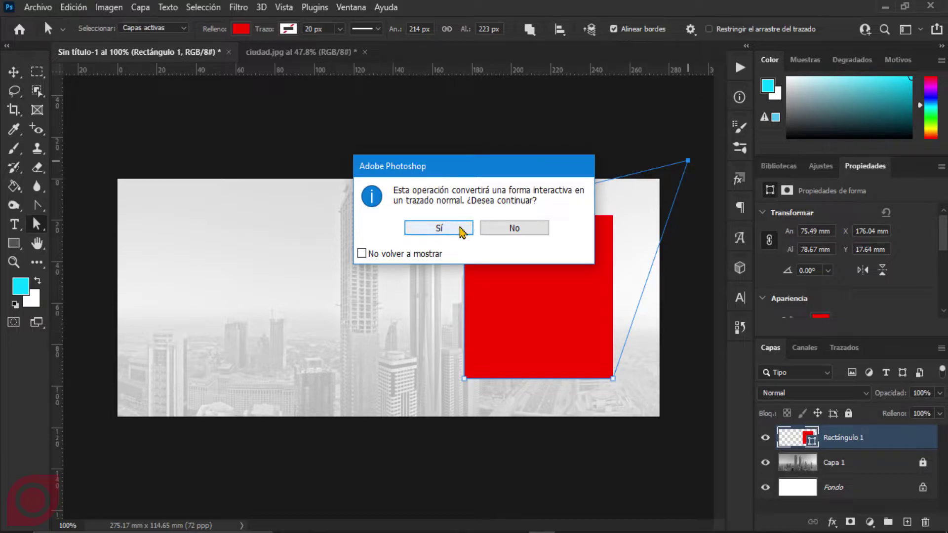
- Drag the red rectangle's corners into a diagonal triangle across the banner's lower right
{"action": "left_click", "coordinate": [461, 228]}
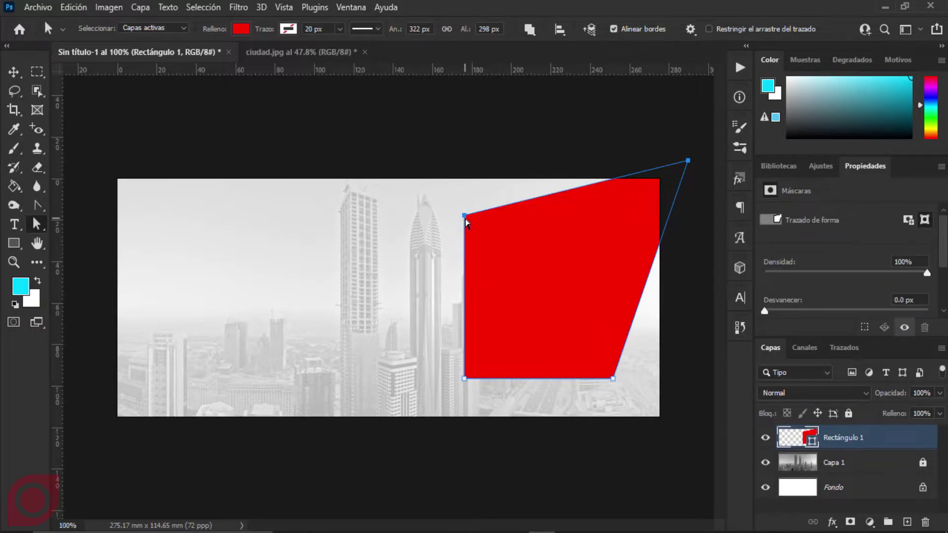
{"action": "left_click_drag", "start_coordinate": [464, 217], "coordinate": [650, 168]}
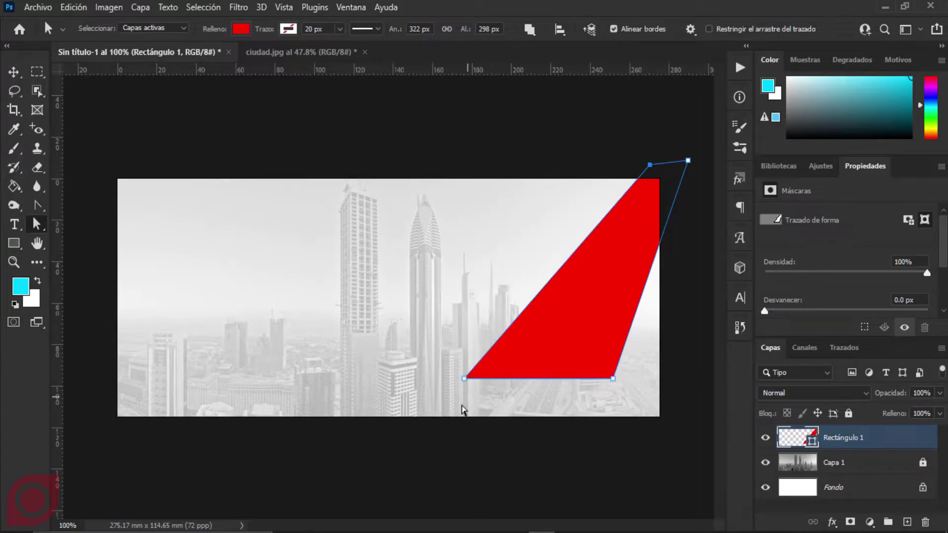
{"action": "left_click_drag", "start_coordinate": [464, 378], "coordinate": [450, 436]}
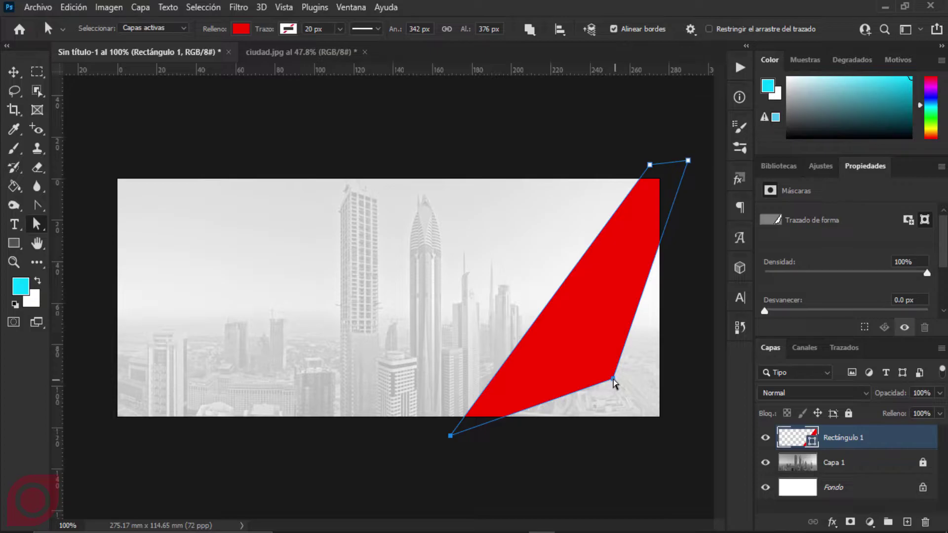
{"action": "left_click_drag", "start_coordinate": [614, 380], "coordinate": [677, 435]}
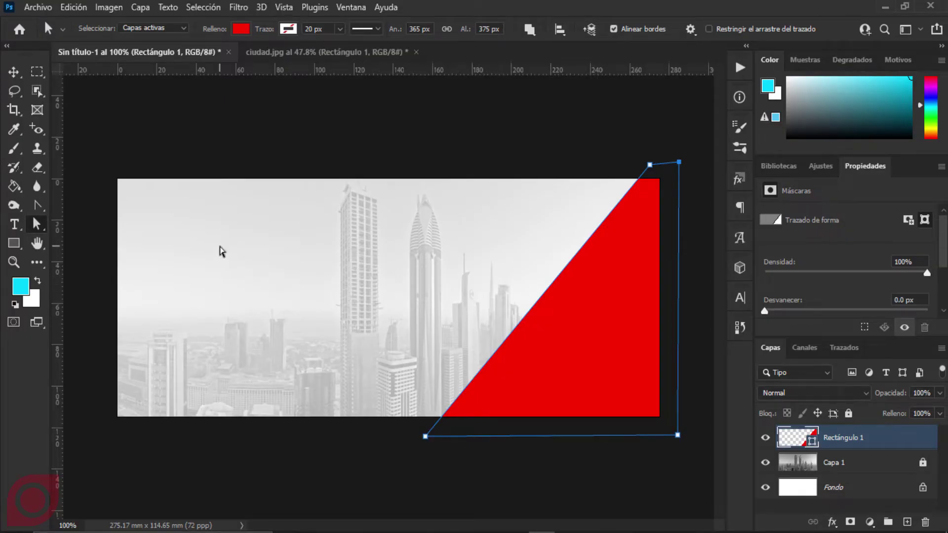
{"action": "left_click", "coordinate": [13, 72]}
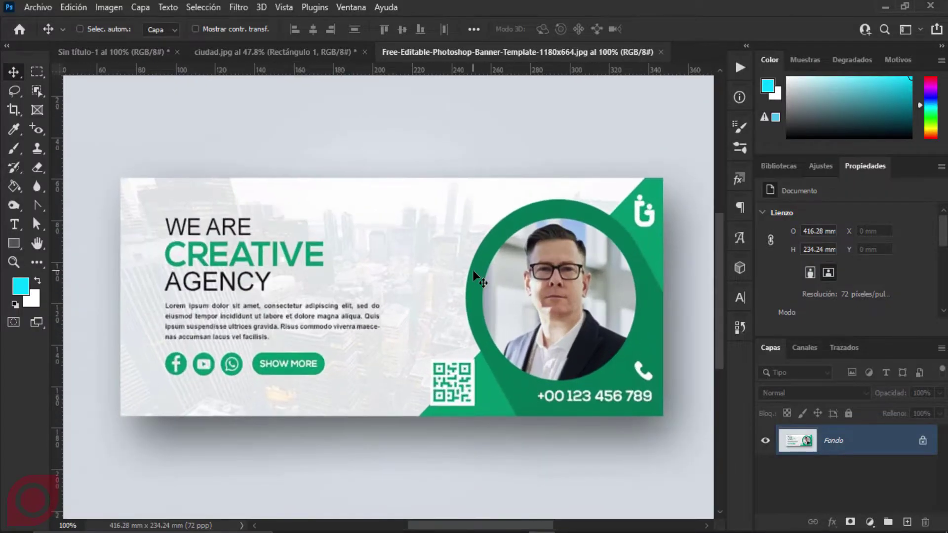
{"action": "scroll", "coordinate": [472, 271], "scroll_direction": "up", "scroll_amount": 1}
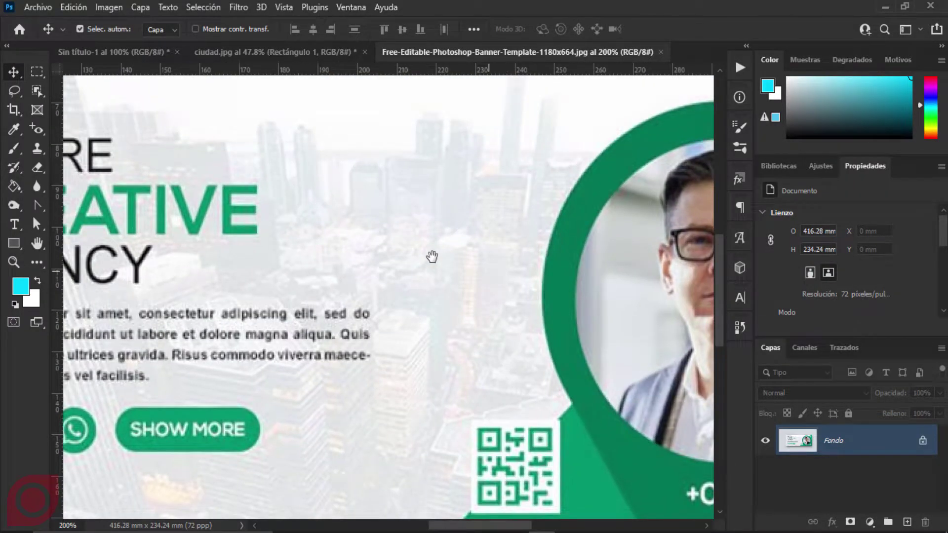
- Eyedrop the template's green, 00956f, as foreground colour and return to the Sin título-1 banner
{"action": "left_click_drag", "start_coordinate": [431, 256], "coordinate": [216, 188]}
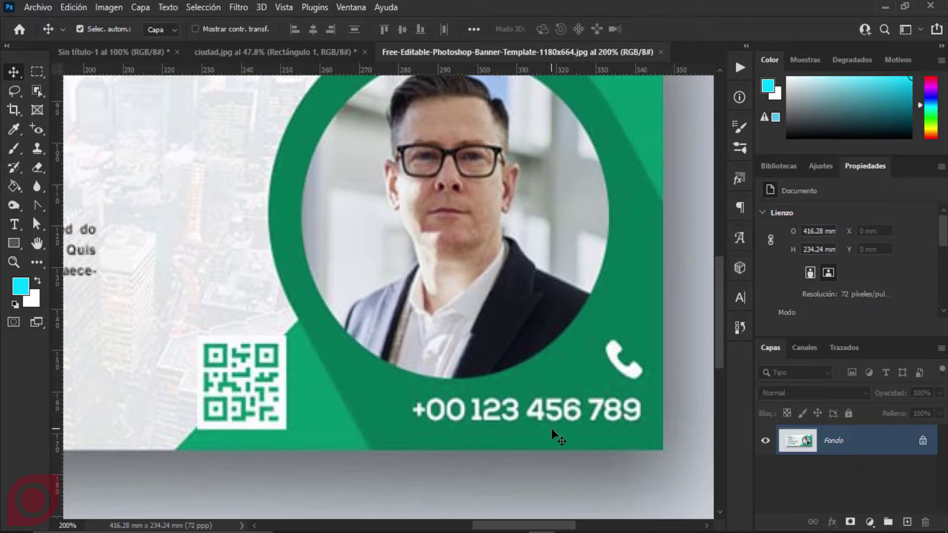
{"action": "left_click", "coordinate": [13, 131]}
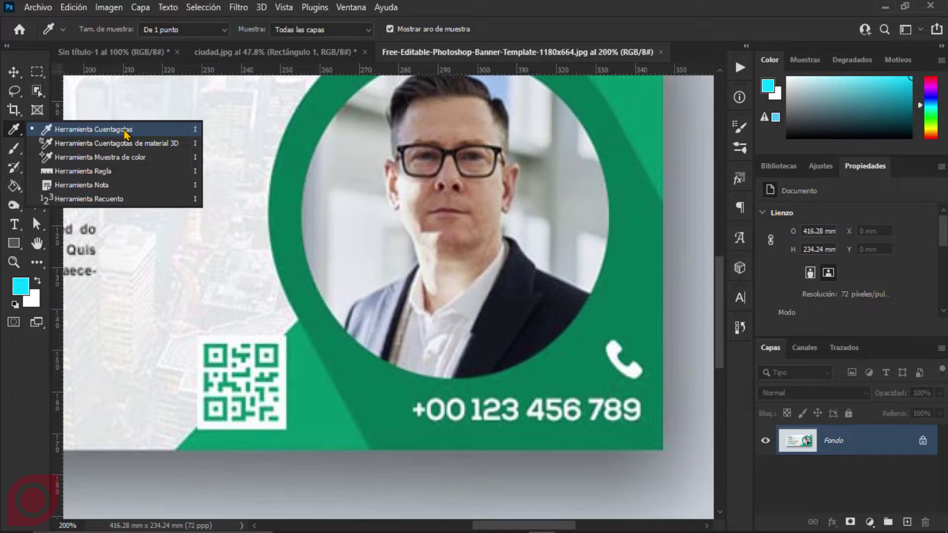
{"action": "left_click", "coordinate": [126, 133]}
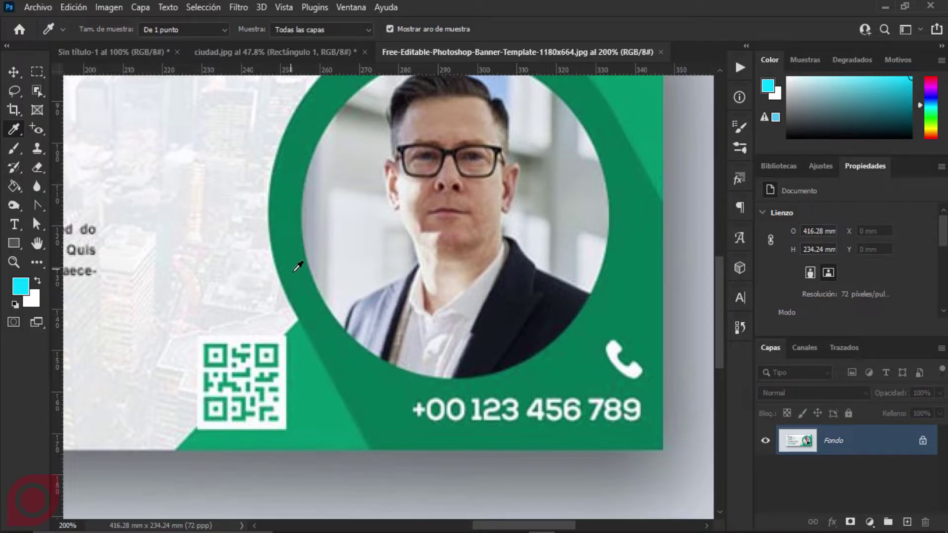
{"action": "left_click", "coordinate": [315, 391]}
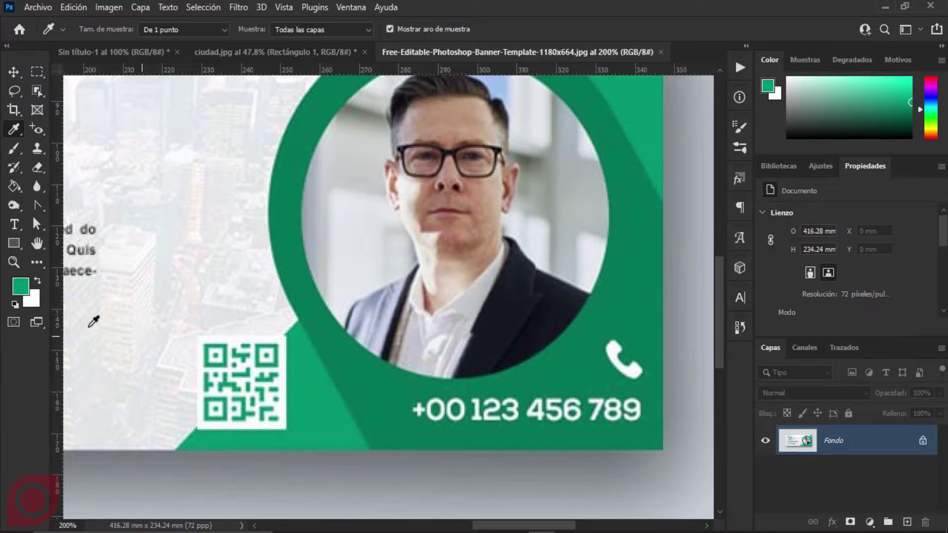
{"action": "left_click", "coordinate": [20, 286]}
{"action": "left_click_drag", "start_coordinate": [668, 102], "coordinate": [529, 82]}
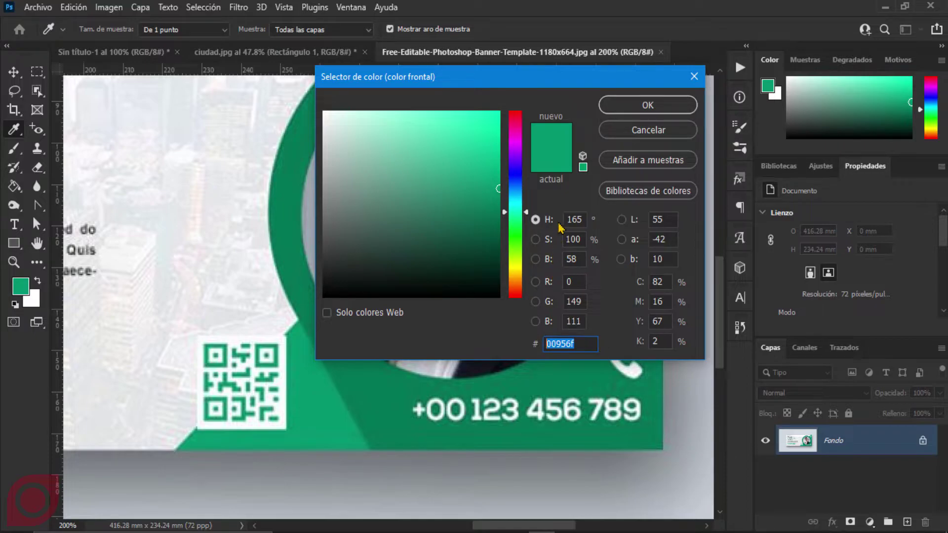
{"action": "left_click", "coordinate": [634, 130]}
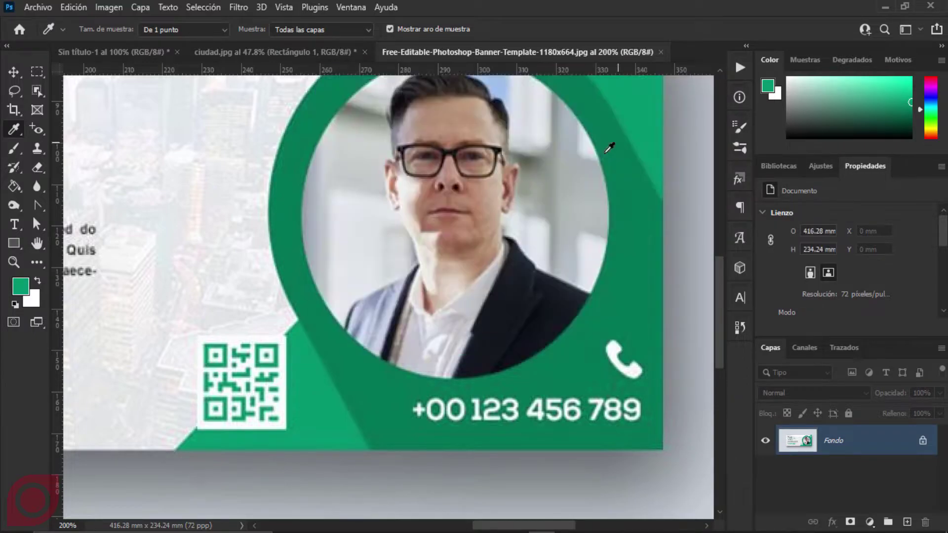
{"action": "left_click", "coordinate": [144, 53]}
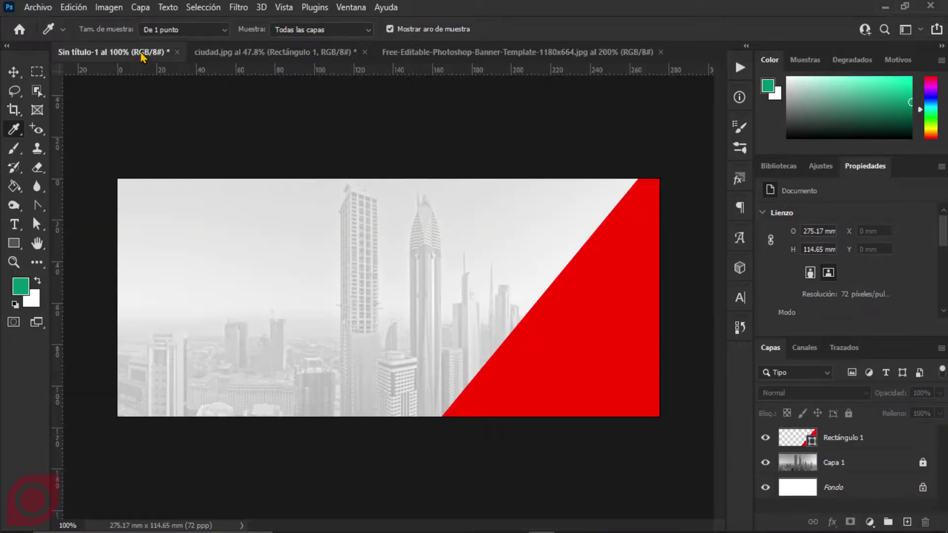
- Change the Rectángulo 1 triangle's fill from red to hex 00956f
{"action": "left_click", "coordinate": [876, 438]}
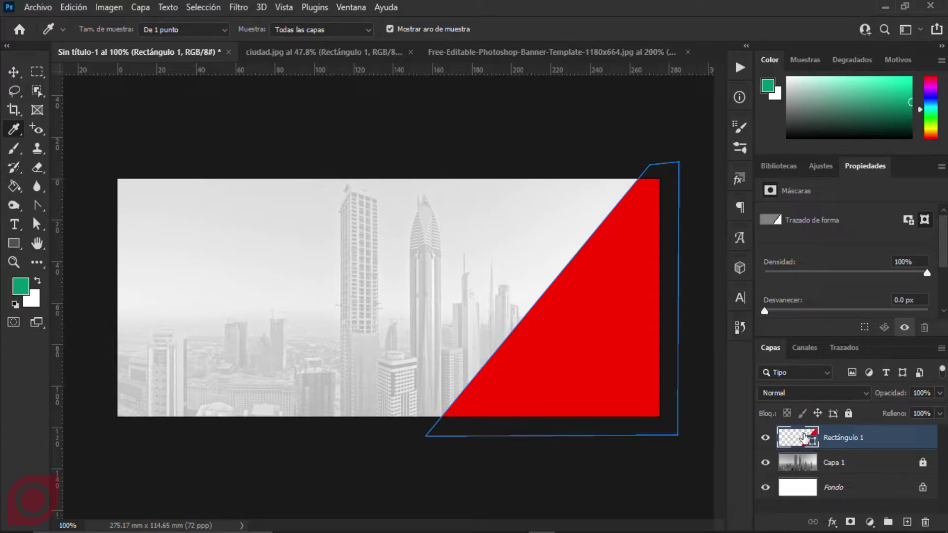
{"action": "double_click", "coordinate": [803, 439]}
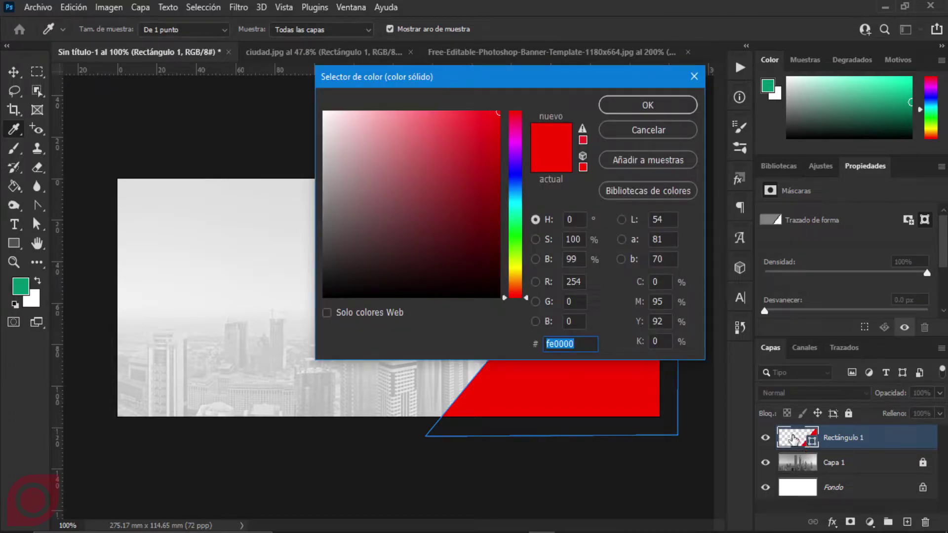
{"action": "left_click_drag", "start_coordinate": [443, 87], "coordinate": [396, 97]}
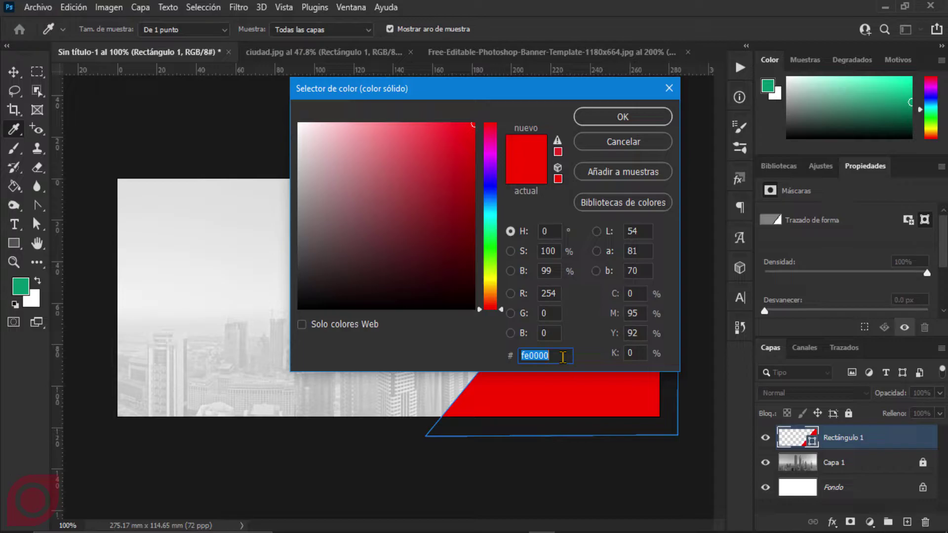
{"action": "key", "text": "BackSpace"}
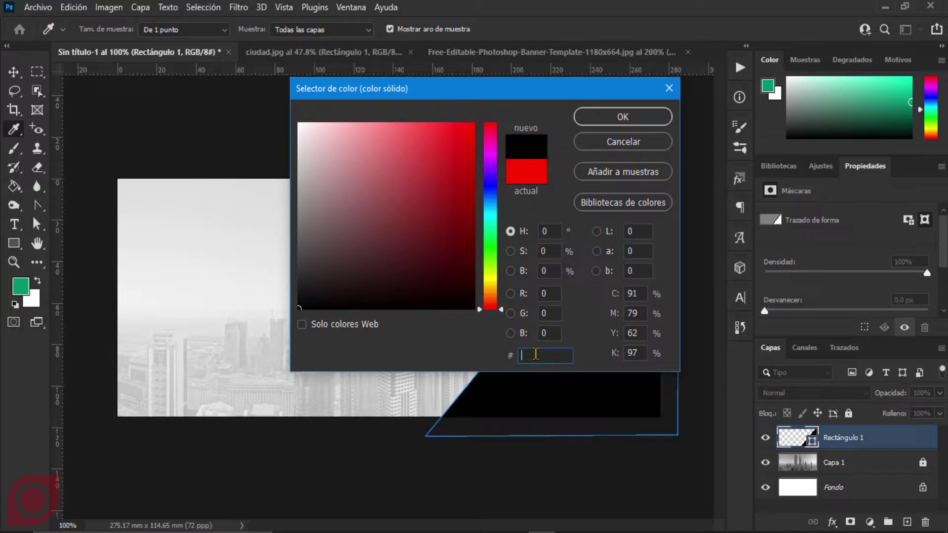
{"action": "type", "text": "00956f"}
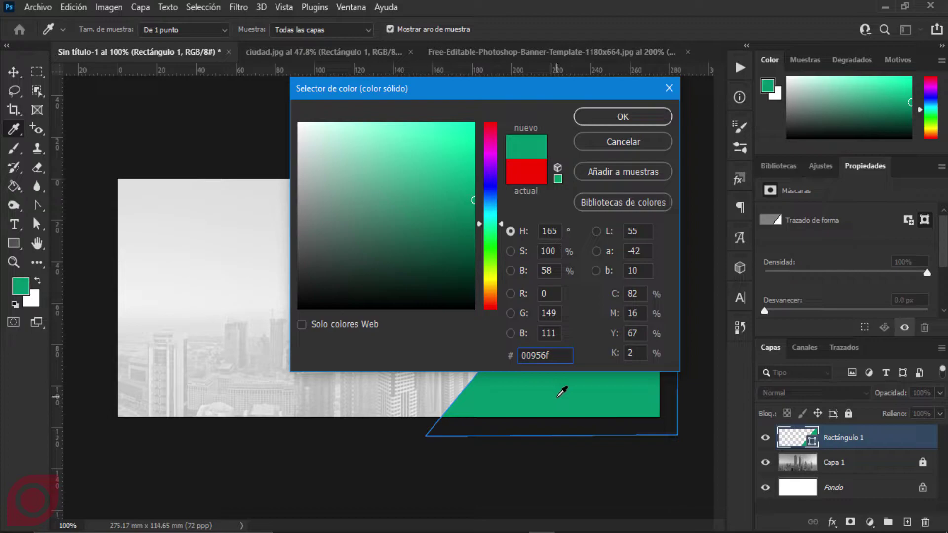
{"action": "left_click", "coordinate": [621, 118]}
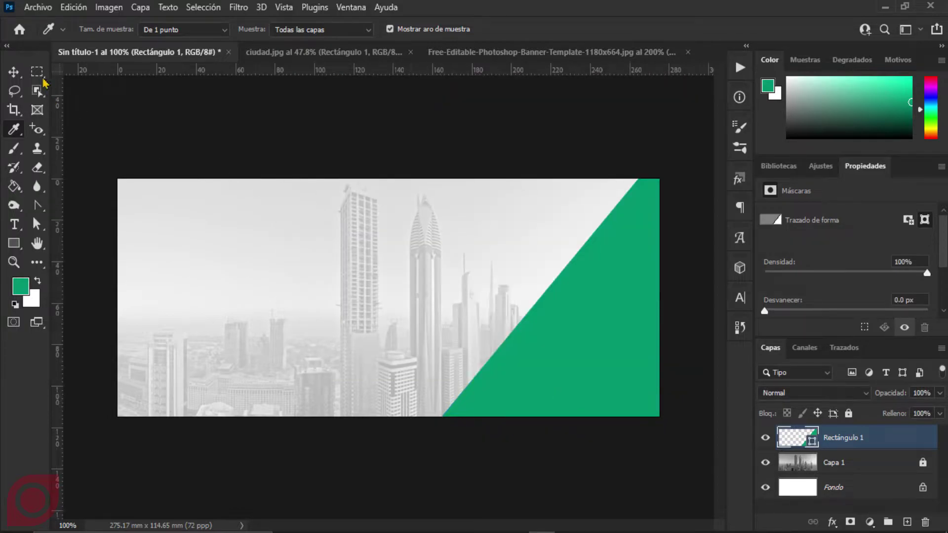
{"action": "key", "text": "v"}
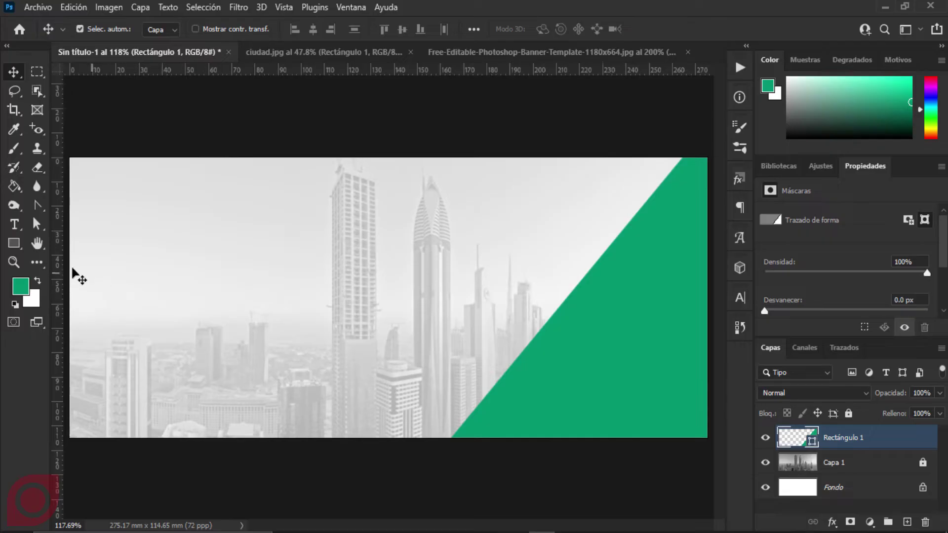
{"action": "left_click", "coordinate": [14, 243]}
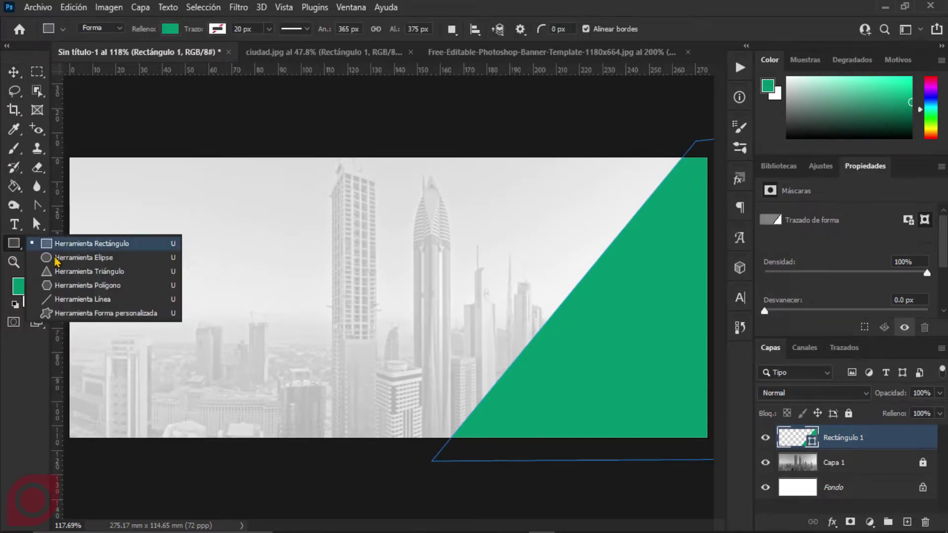
{"action": "left_click", "coordinate": [97, 262]}
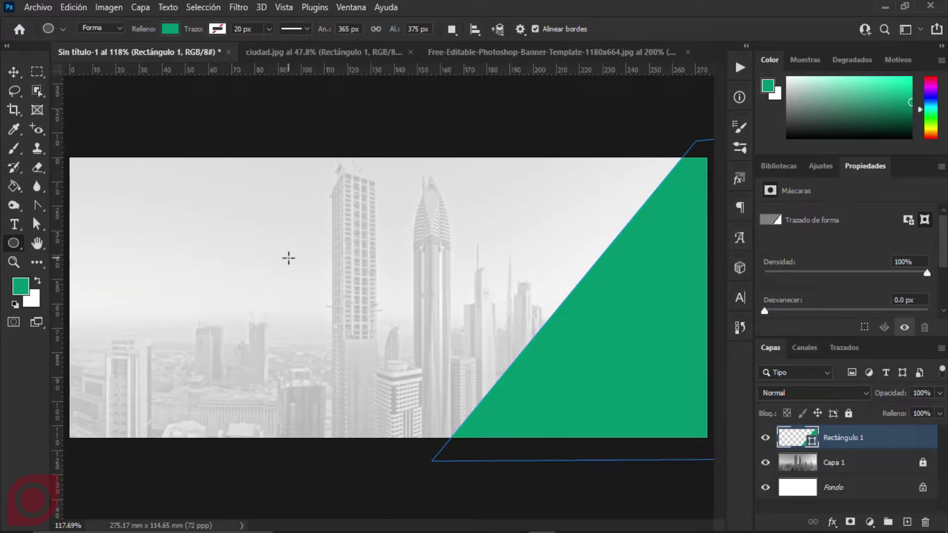
{"action": "left_click_drag", "start_coordinate": [284, 207], "coordinate": [379, 308]}
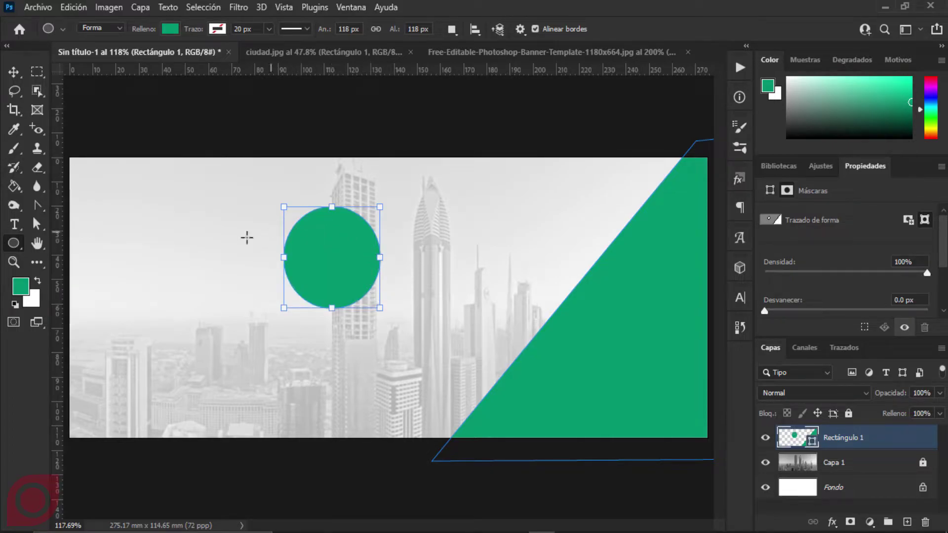
{"action": "key", "text": "shift"}
{"action": "left_click", "coordinate": [14, 72]}
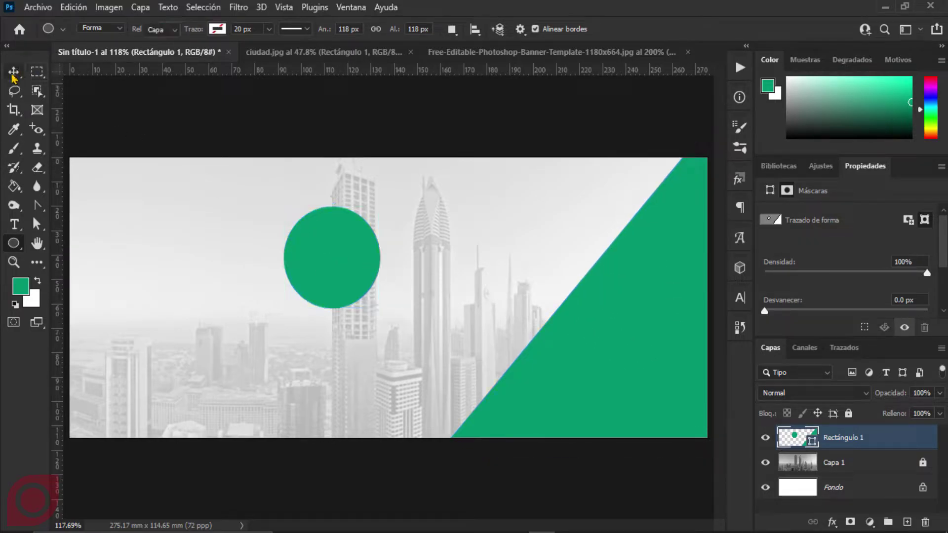
{"action": "mouse_move", "coordinate": [639, 340]}
{"action": "left_mouse_down"}
{"action": "mouse_move", "coordinate": [494, 364]}
{"action": "mouse_move", "coordinate": [664, 363]}
{"action": "mouse_move", "coordinate": [540, 285]}
{"action": "left_mouse_up"}
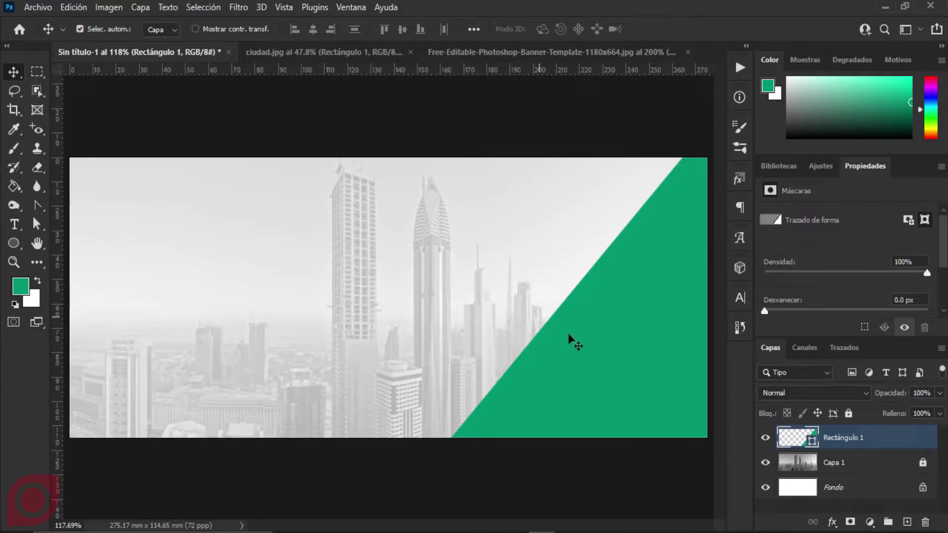
{"action": "left_click", "coordinate": [877, 466]}
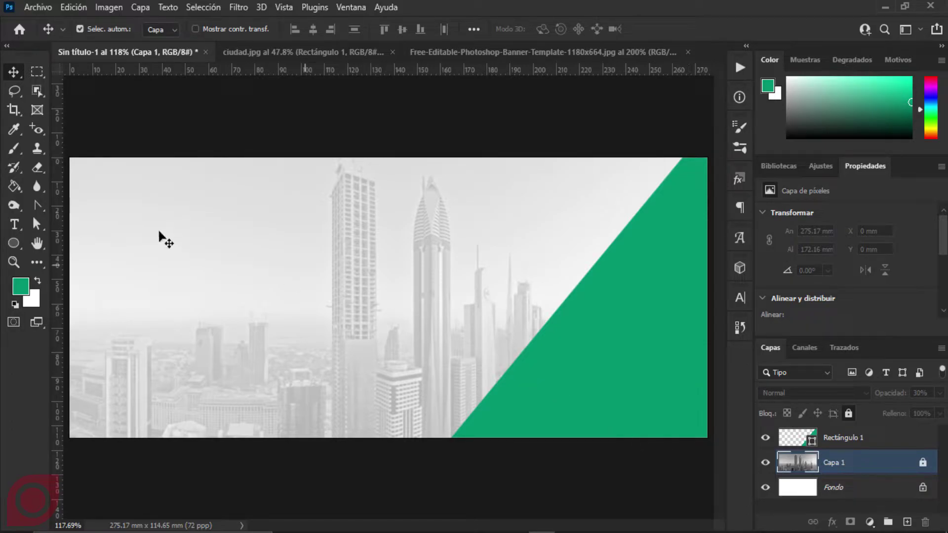
- Draw a green circle over the left skyline with the Ellipse tool
{"action": "left_click", "coordinate": [14, 244]}
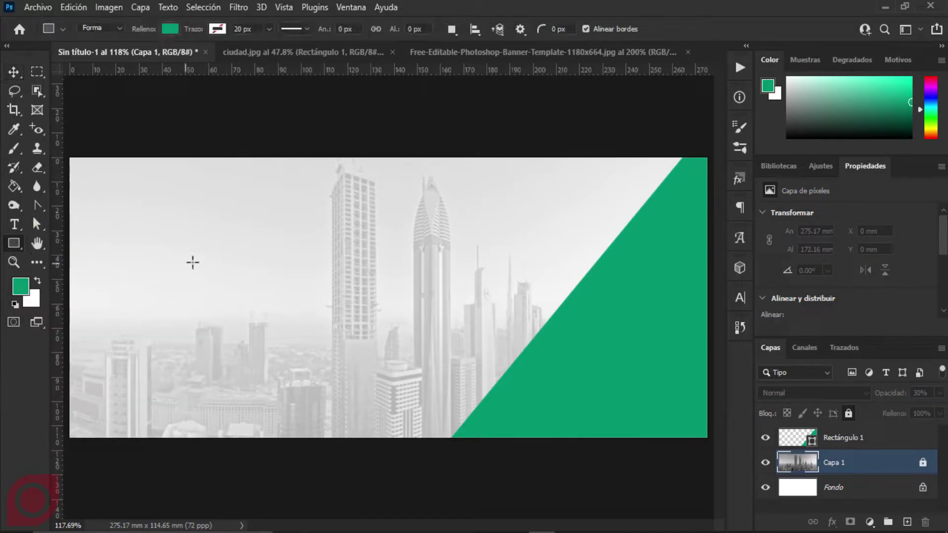
{"action": "key", "text": "shift+u"}
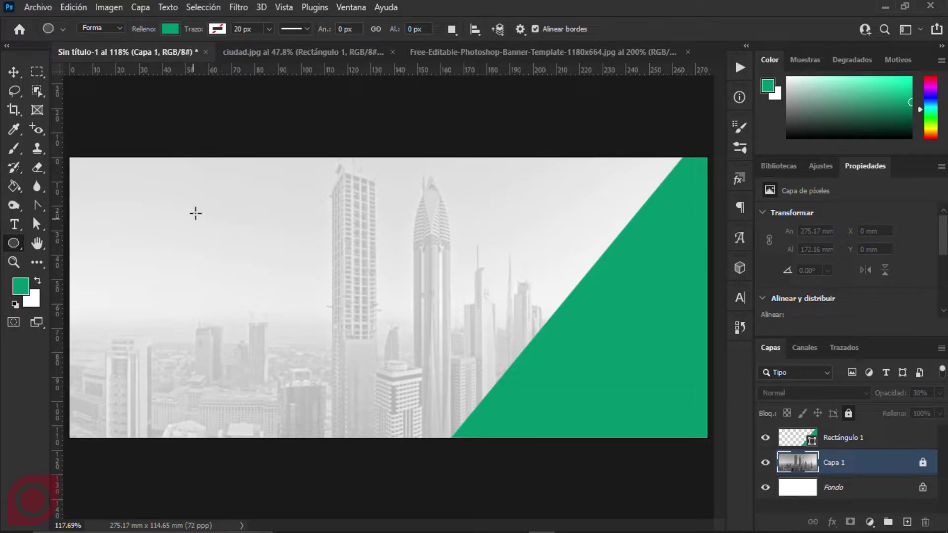
{"action": "left_click_drag", "start_coordinate": [195, 213], "coordinate": [349, 393]}
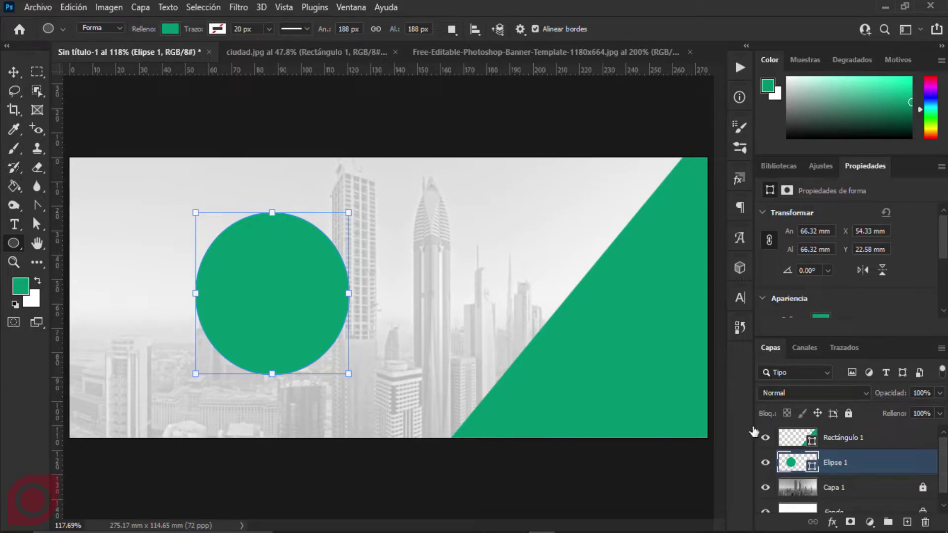
- Size the circle to 70 mm, move it right, and raise it above the wedge layer
{"action": "left_click", "coordinate": [11, 72]}
{"action": "left_click_drag", "start_coordinate": [287, 284], "coordinate": [370, 277]}
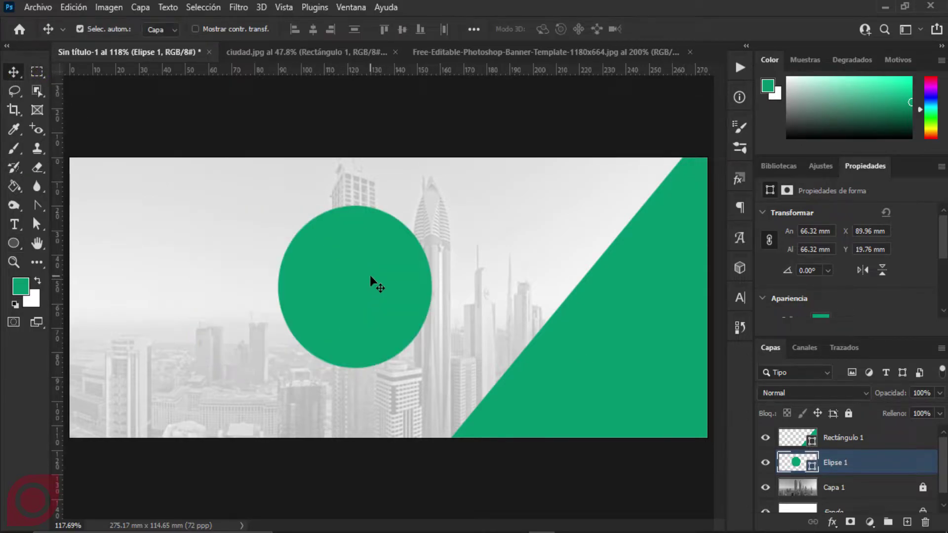
{"action": "left_click", "coordinate": [819, 250]}
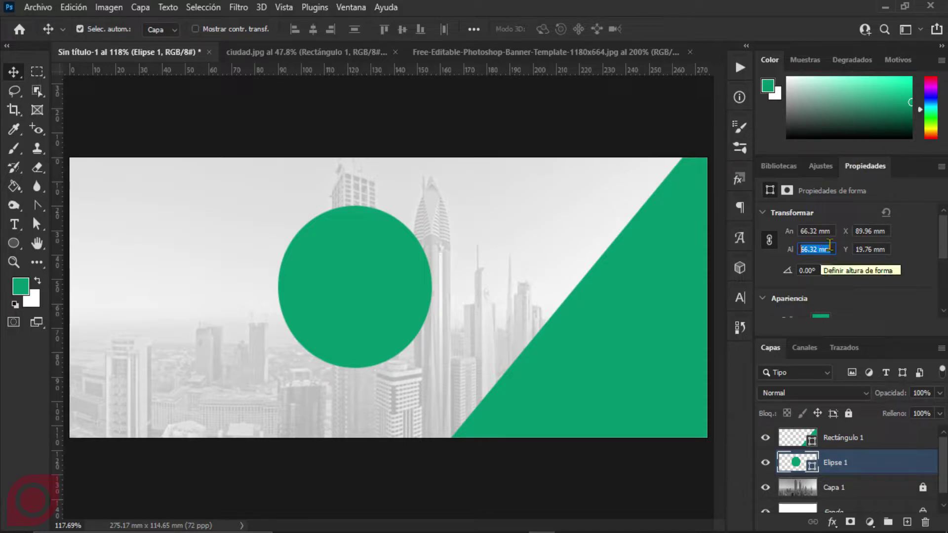
{"action": "type", "text": "70"}
{"action": "key", "text": "Return"}
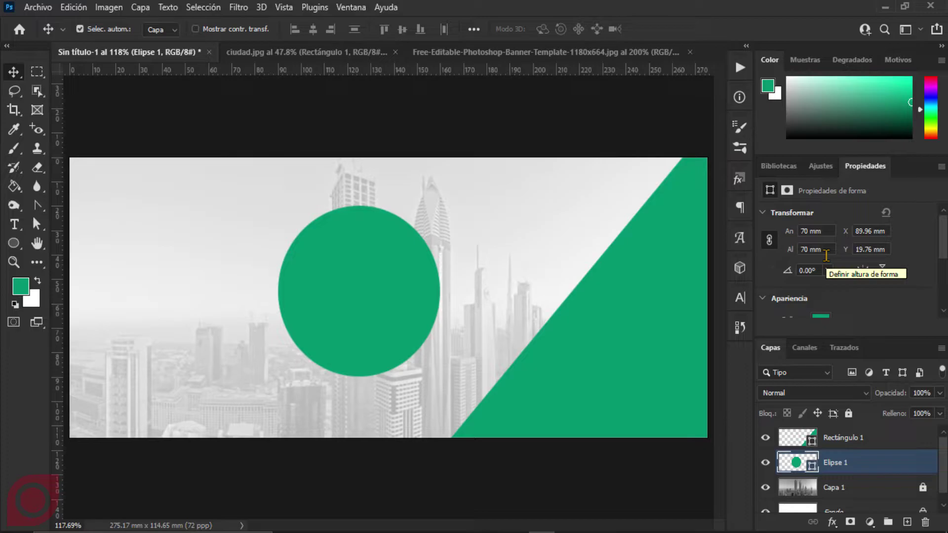
{"action": "mouse_move", "coordinate": [787, 257]}
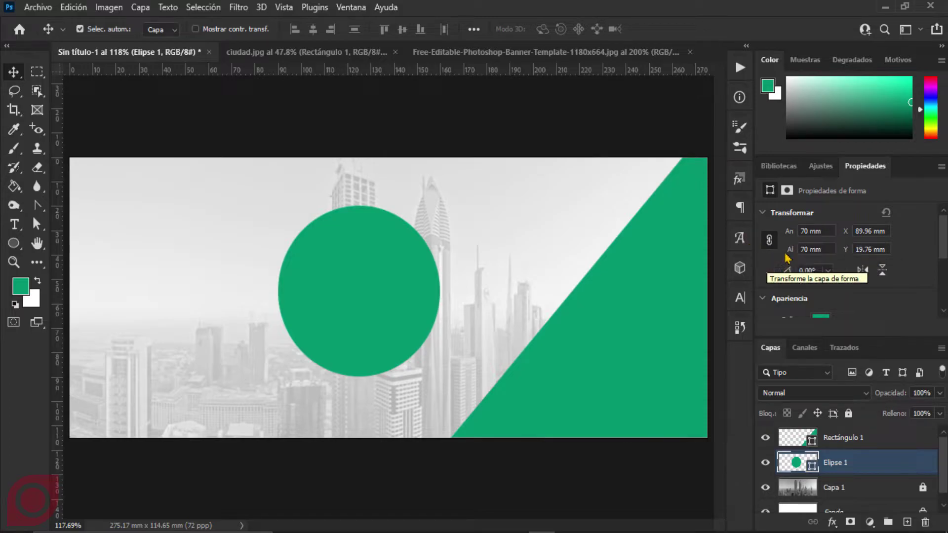
{"action": "mouse_move", "coordinate": [382, 294]}
{"action": "left_mouse_down"}
{"action": "mouse_move", "coordinate": [479, 279]}
{"action": "mouse_move", "coordinate": [451, 289]}
{"action": "left_mouse_up"}
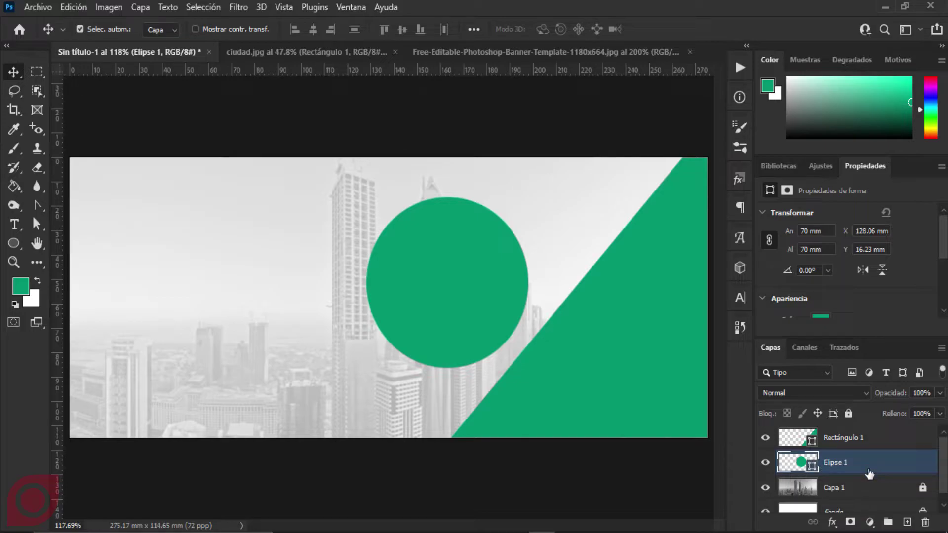
{"action": "key", "text": "ctrl+bracketright"}
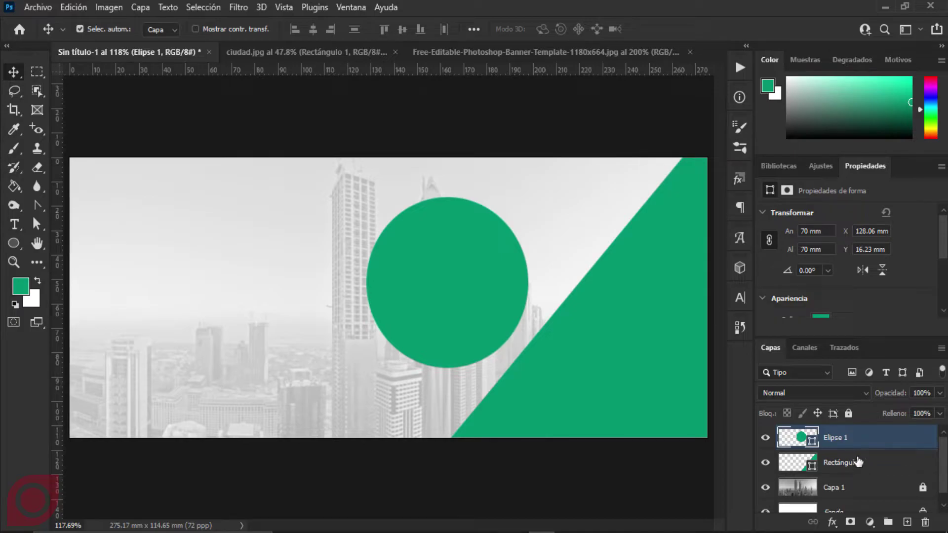
- Move the circle right onto the green diagonal shape, then slightly back left
{"action": "key", "text": "Left"}
{"action": "key", "text": "Left"}
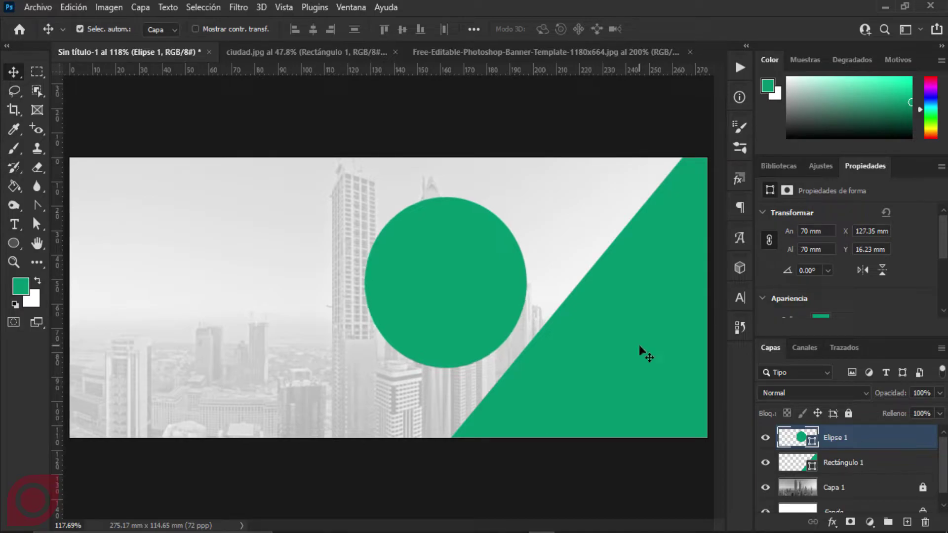
{"action": "left_click_drag", "start_coordinate": [476, 283], "coordinate": [617, 310]}
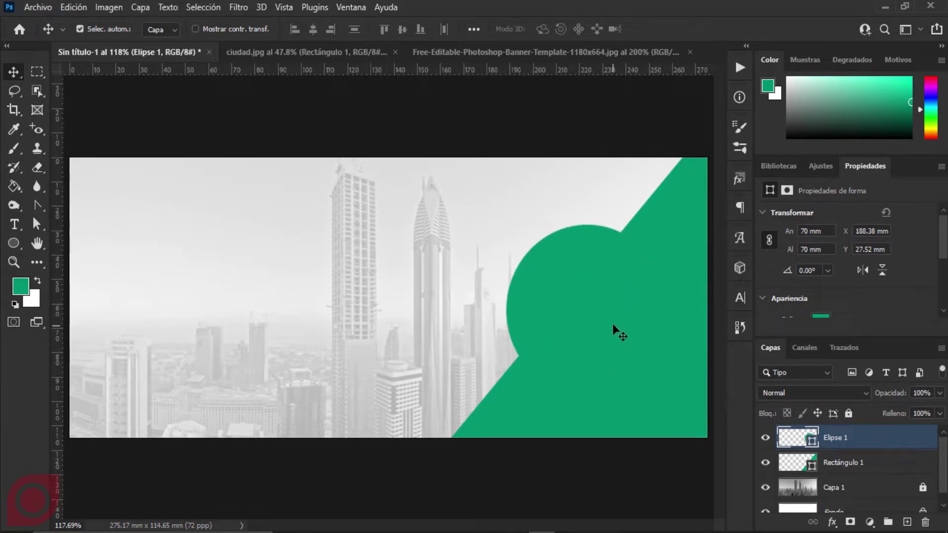
{"action": "left_click_drag", "start_coordinate": [614, 328], "coordinate": [540, 301]}
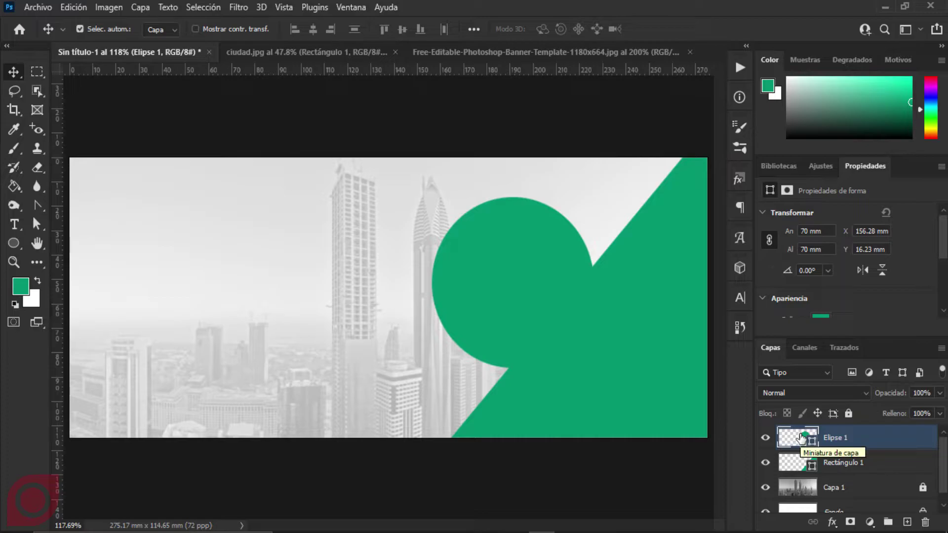
- Fill the Elipse 1 circle blue, 0961d9, and shift it right and down
{"action": "double_click", "coordinate": [801, 438]}
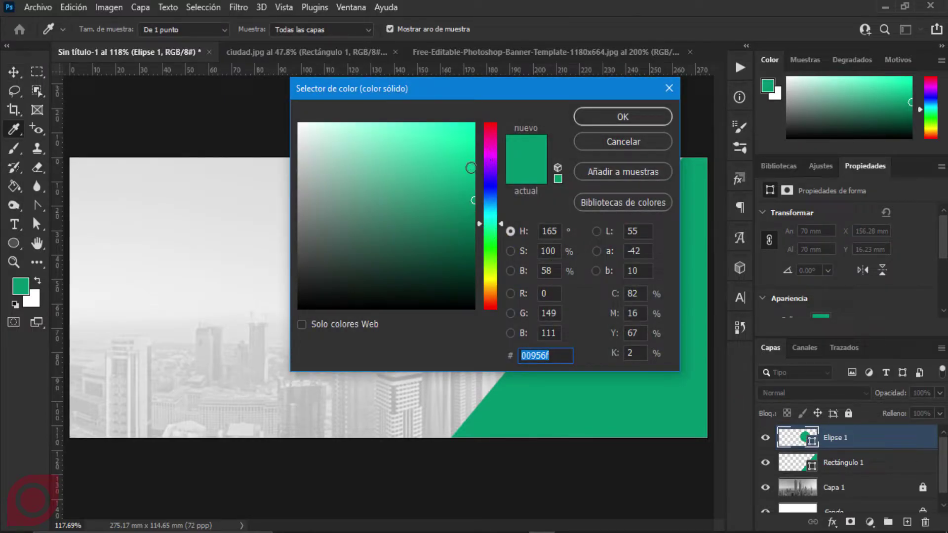
{"action": "mouse_move", "coordinate": [448, 195]}
{"action": "left_mouse_down"}
{"action": "mouse_move", "coordinate": [450, 218]}
{"action": "mouse_move", "coordinate": [493, 213]}
{"action": "mouse_move", "coordinate": [494, 202]}
{"action": "left_mouse_up"}
{"action": "left_click", "coordinate": [468, 150]}
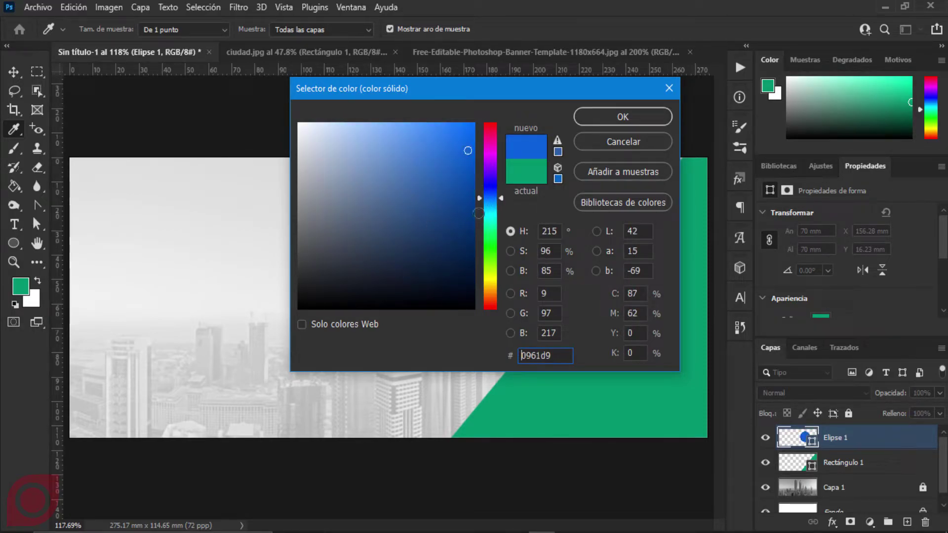
{"action": "left_click", "coordinate": [615, 120]}
{"action": "mouse_move", "coordinate": [525, 286]}
{"action": "left_mouse_down"}
{"action": "mouse_move", "coordinate": [589, 311]}
{"action": "mouse_move", "coordinate": [583, 306]}
{"action": "left_mouse_up"}
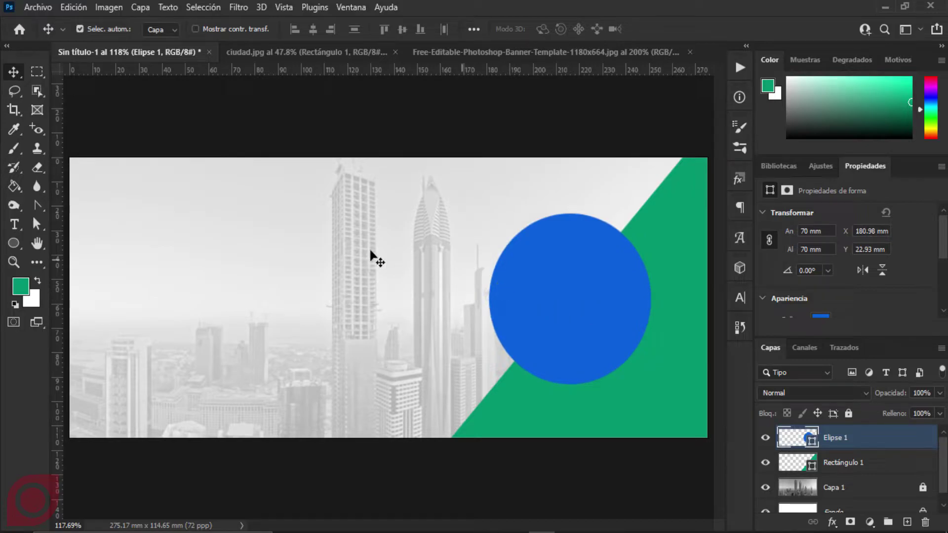
{"action": "left_click", "coordinate": [45, 16]}
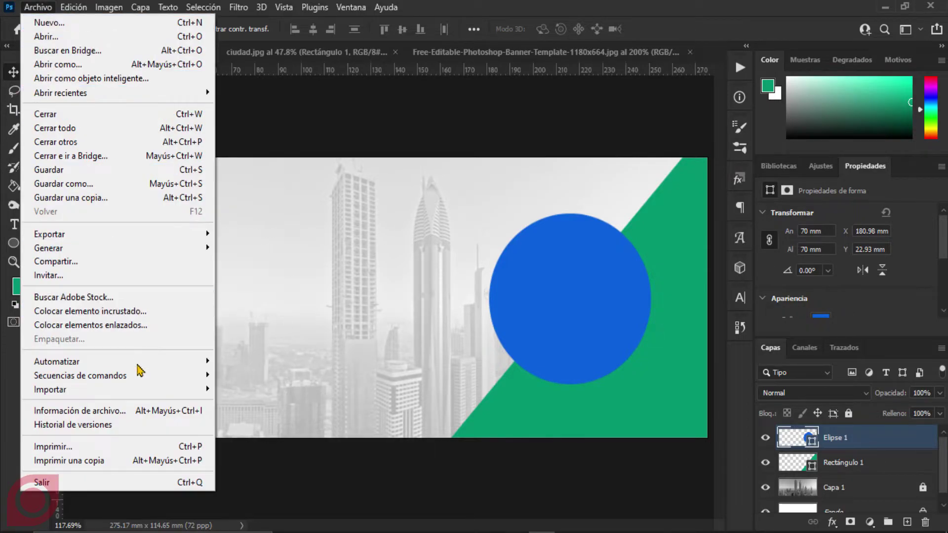
- Place the eje photo as an embedded image, scaled down over the banner's right side
{"action": "left_click", "coordinate": [138, 312]}
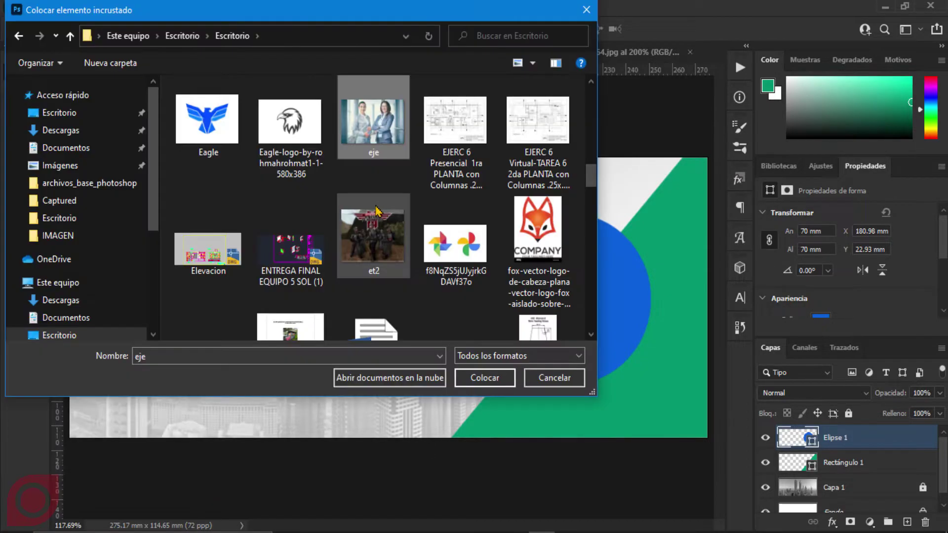
{"action": "left_click", "coordinate": [481, 390]}
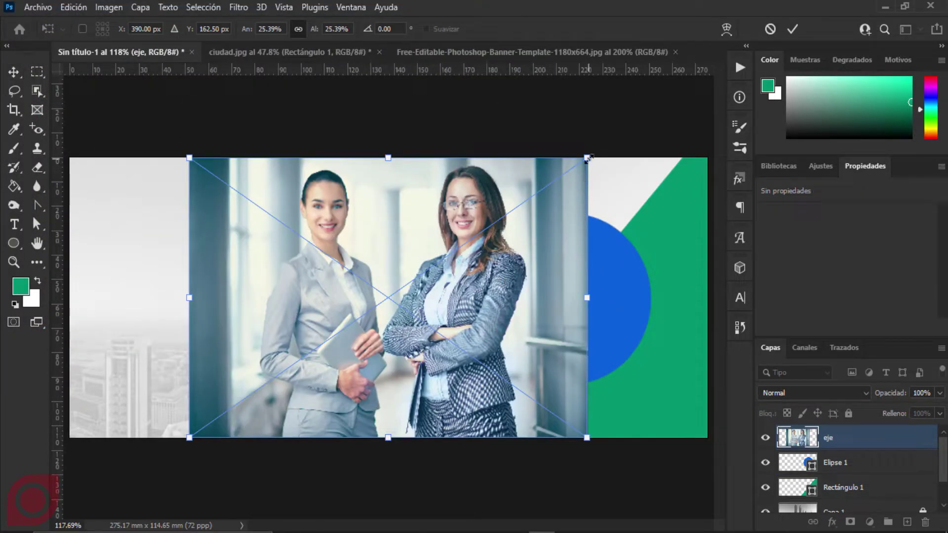
{"action": "mouse_move", "coordinate": [588, 158]}
{"action": "left_mouse_down"}
{"action": "mouse_move", "coordinate": [553, 197]}
{"action": "mouse_move", "coordinate": [567, 186]}
{"action": "mouse_move", "coordinate": [639, 224]}
{"action": "left_mouse_up"}
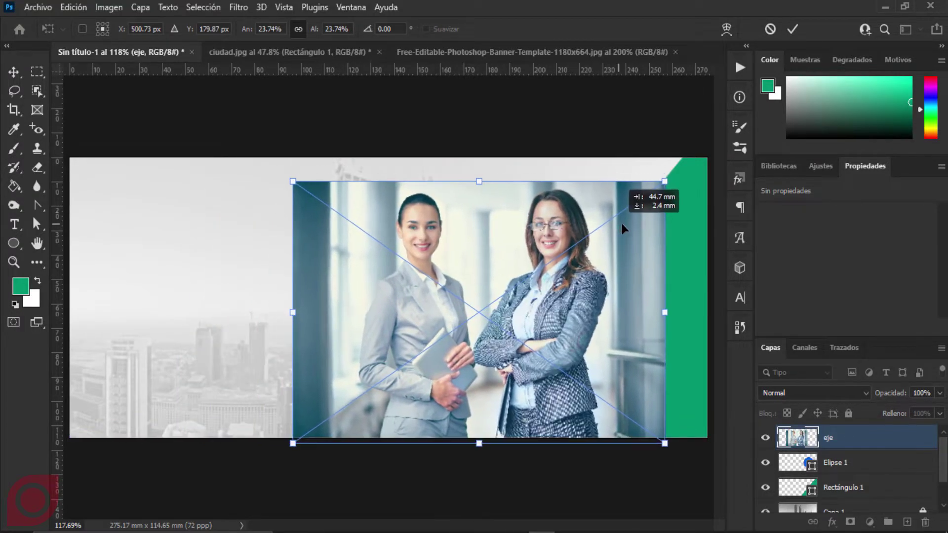
{"action": "left_click_drag", "start_coordinate": [537, 254], "coordinate": [526, 246]}
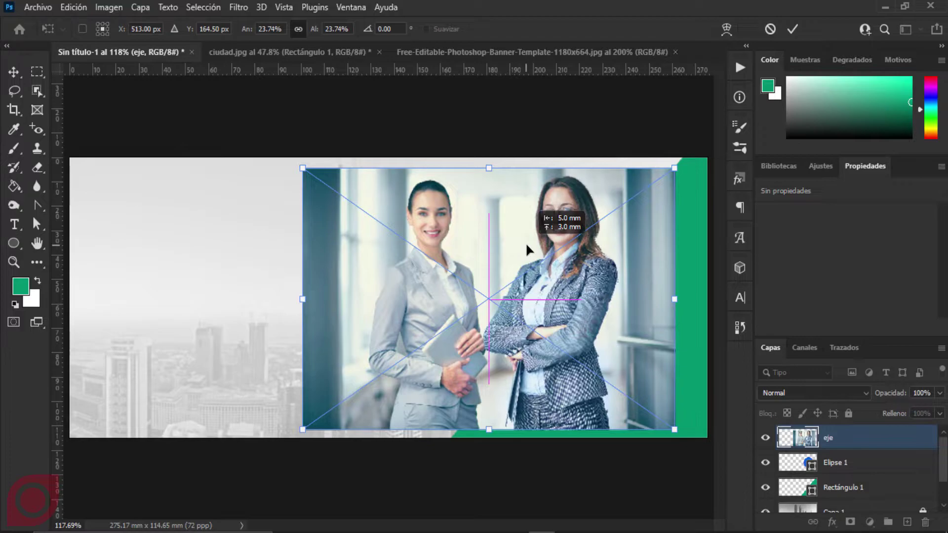
{"action": "key", "text": "Return"}
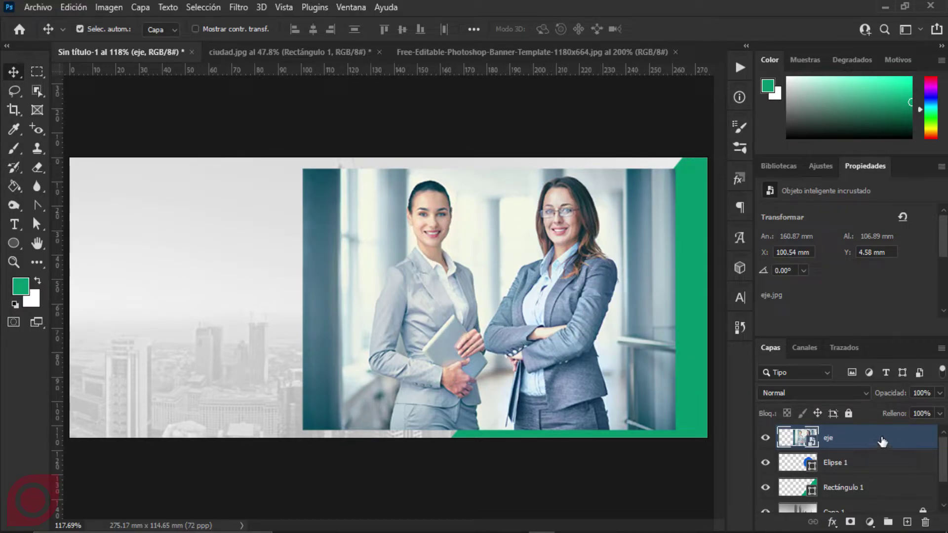
- Clip the eje photo into the Elipse 1 circle and lower it to frame the woman
{"action": "right_click", "coordinate": [861, 444]}
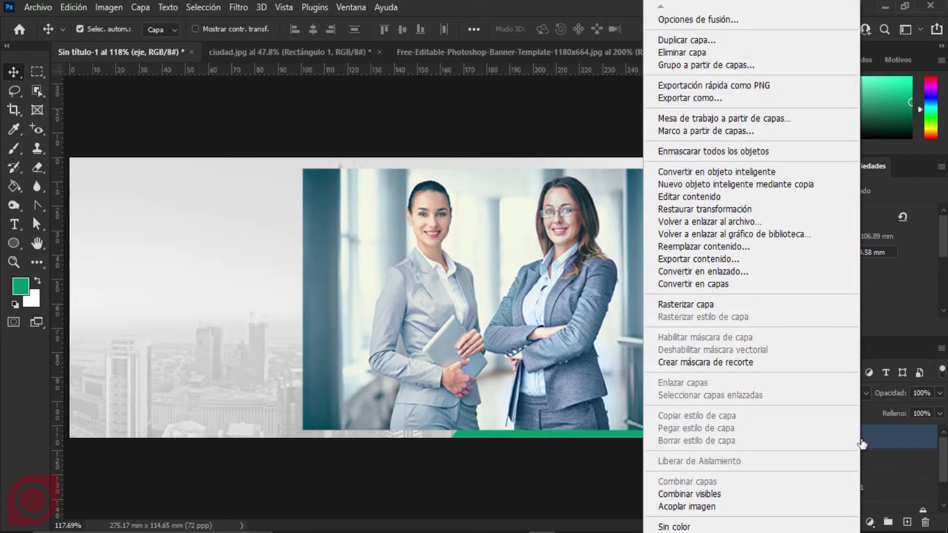
{"action": "left_click", "coordinate": [753, 363]}
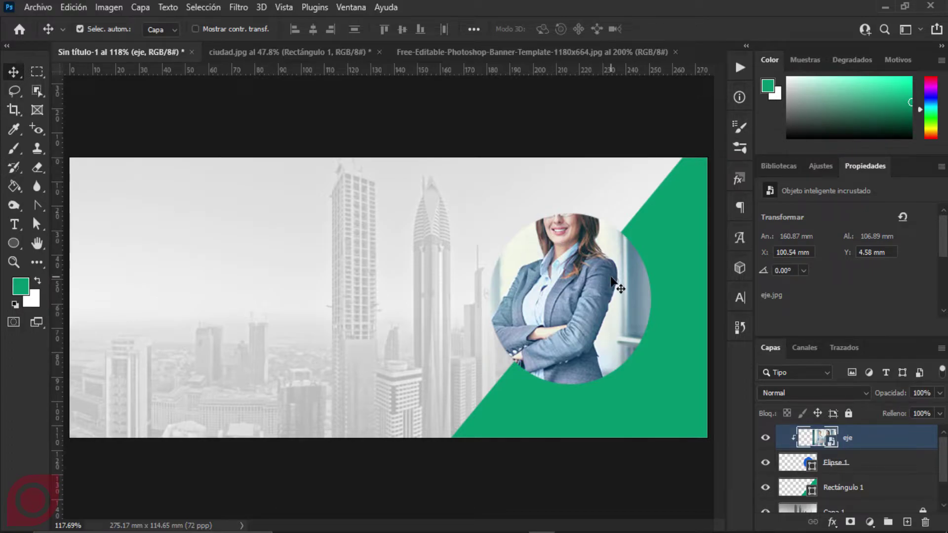
{"action": "left_click_drag", "start_coordinate": [561, 293], "coordinate": [571, 324]}
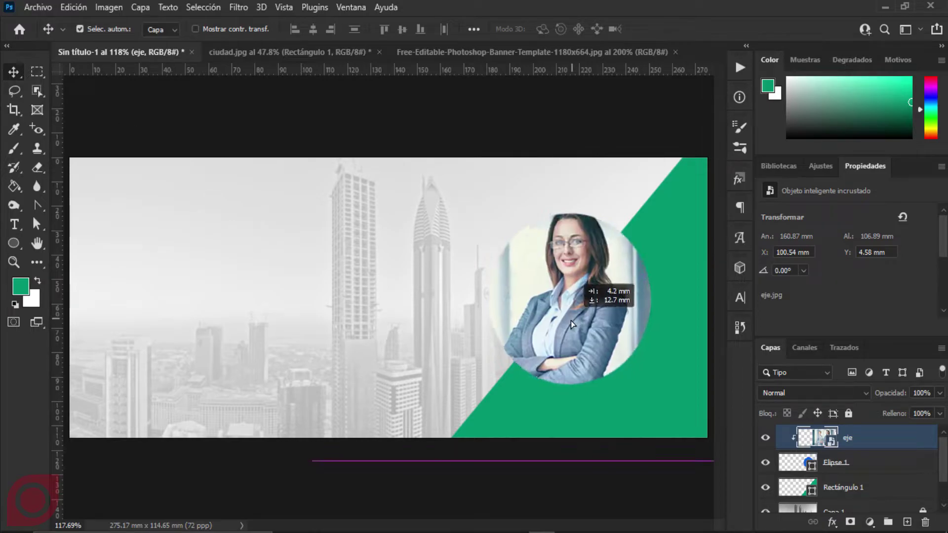
{"action": "left_click_drag", "start_coordinate": [583, 285], "coordinate": [582, 298]}
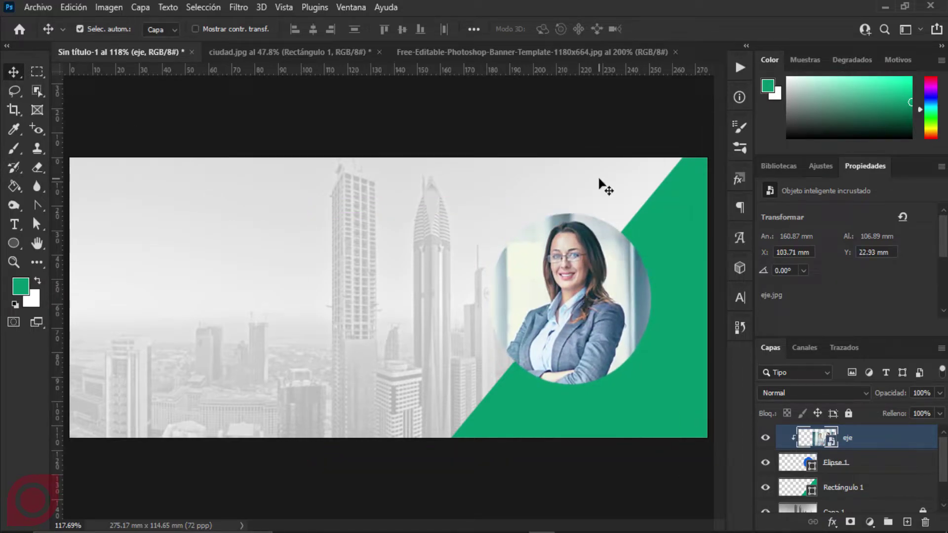
{"action": "left_click", "coordinate": [617, 515]}
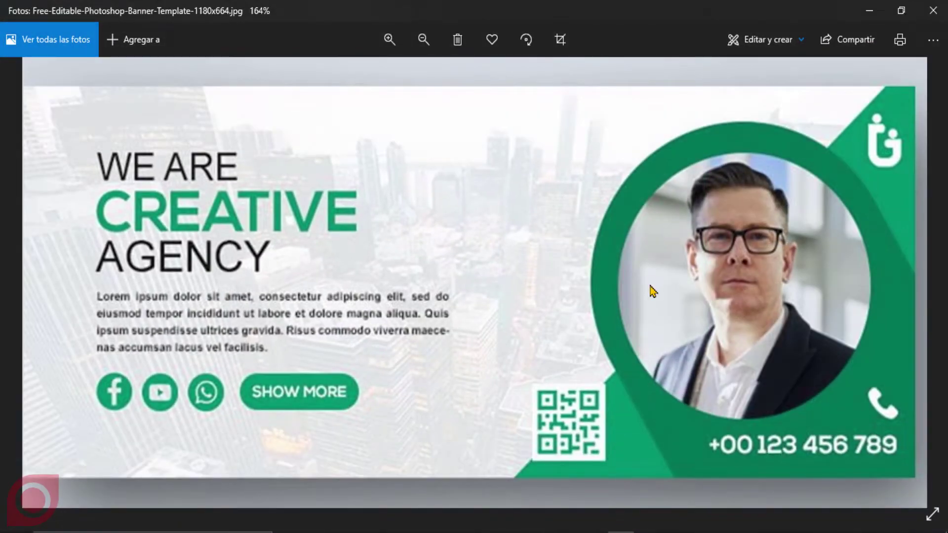
{"action": "key", "text": "alt+Tab"}
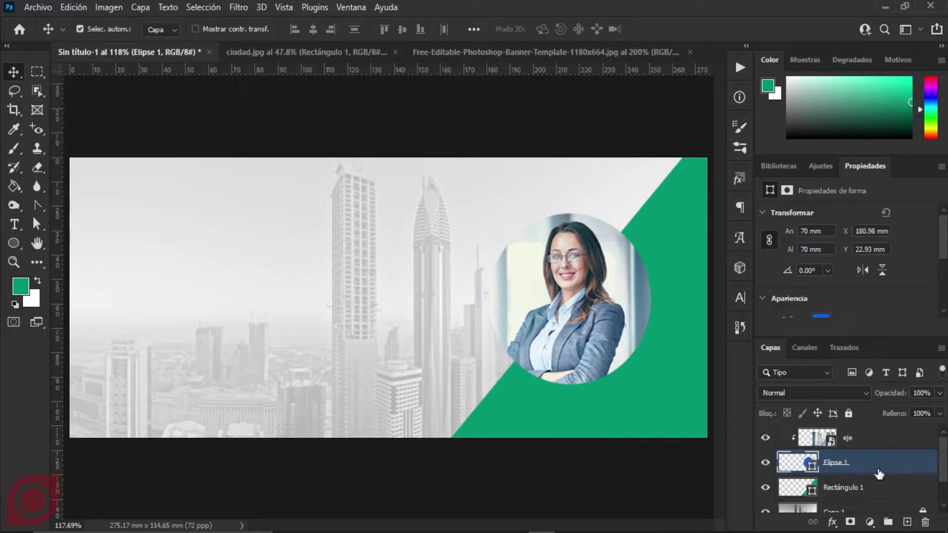
- Add a 20 px outside stroke to Elipse 1 through its Blending Options
{"action": "right_click", "coordinate": [879, 473]}
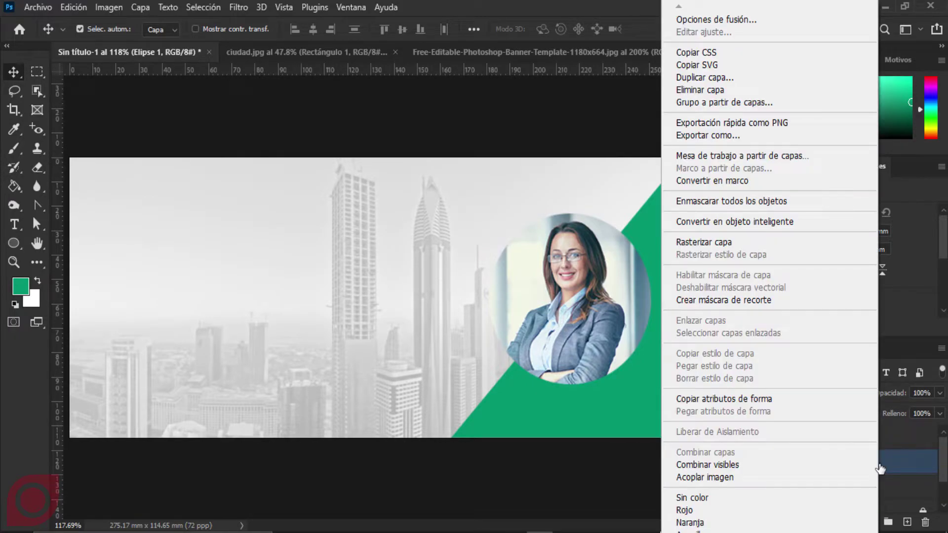
{"action": "left_click", "coordinate": [754, 22]}
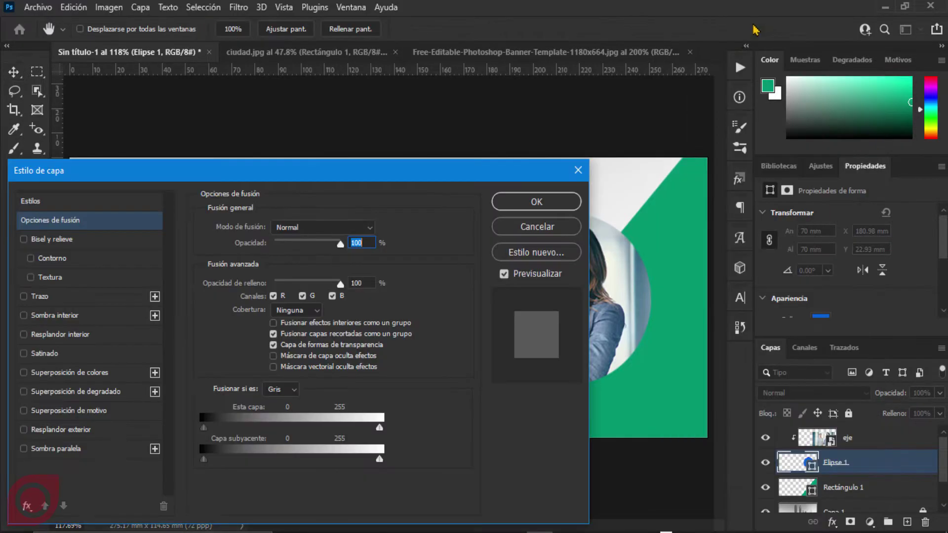
{"action": "left_click_drag", "start_coordinate": [470, 174], "coordinate": [624, 92]}
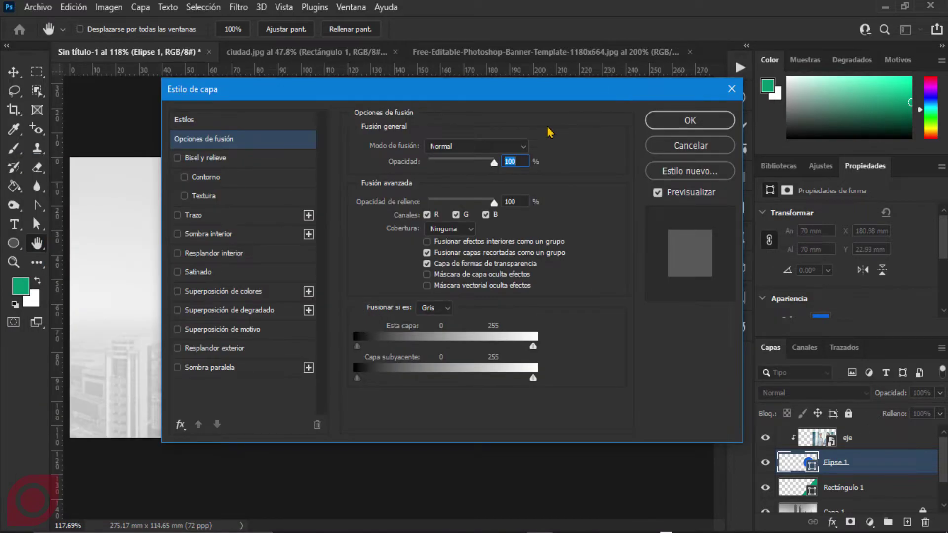
{"action": "left_click", "coordinate": [234, 216]}
{"action": "left_click_drag", "start_coordinate": [458, 89], "coordinate": [947, 69]}
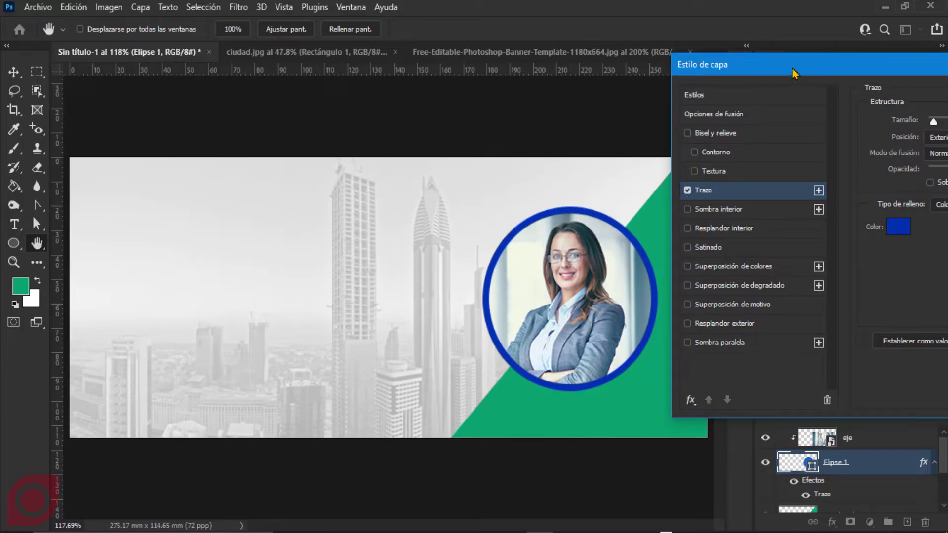
{"action": "left_click_drag", "start_coordinate": [794, 74], "coordinate": [318, 295]}
{"action": "type", "text": "20"}
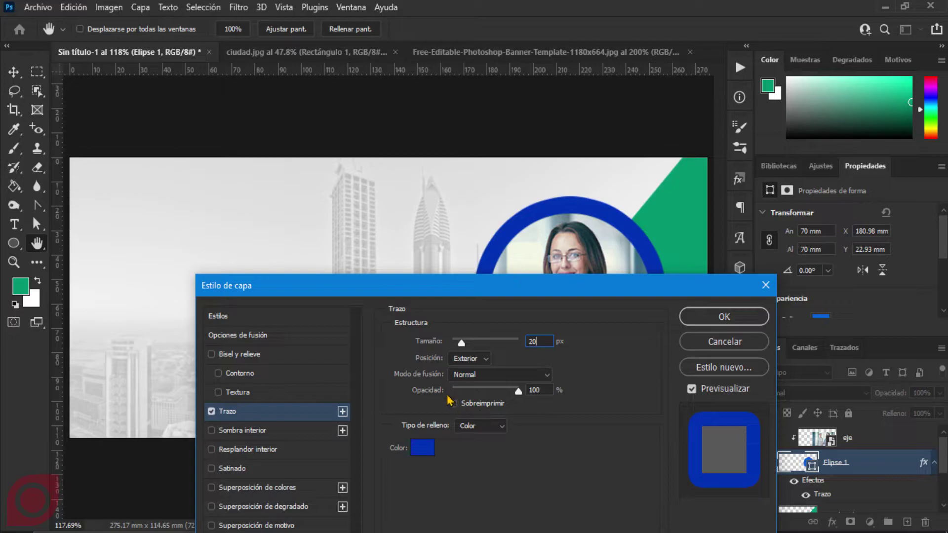
{"action": "left_click_drag", "start_coordinate": [523, 289], "coordinate": [633, 182]}
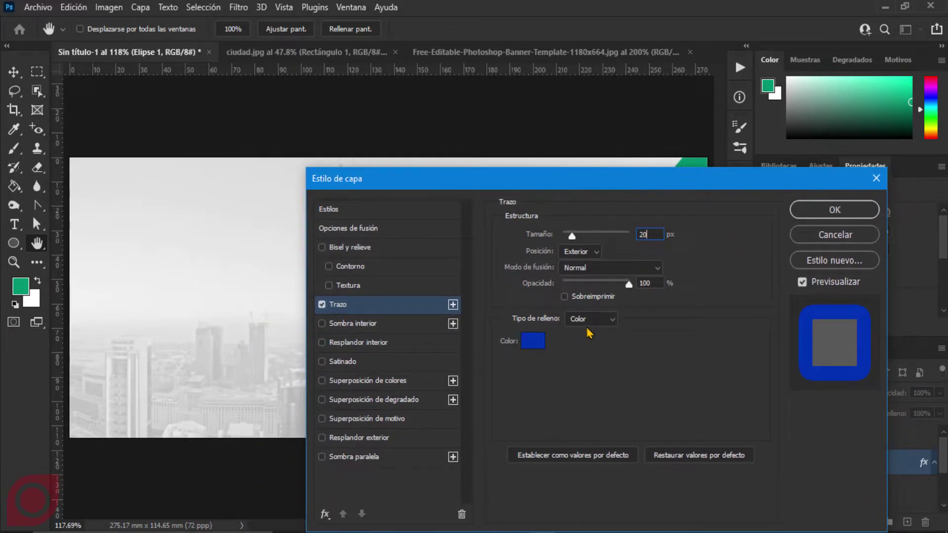
- Set the ring stroke colour to dark green 006048 and apply the layer style
{"action": "left_click", "coordinate": [532, 342]}
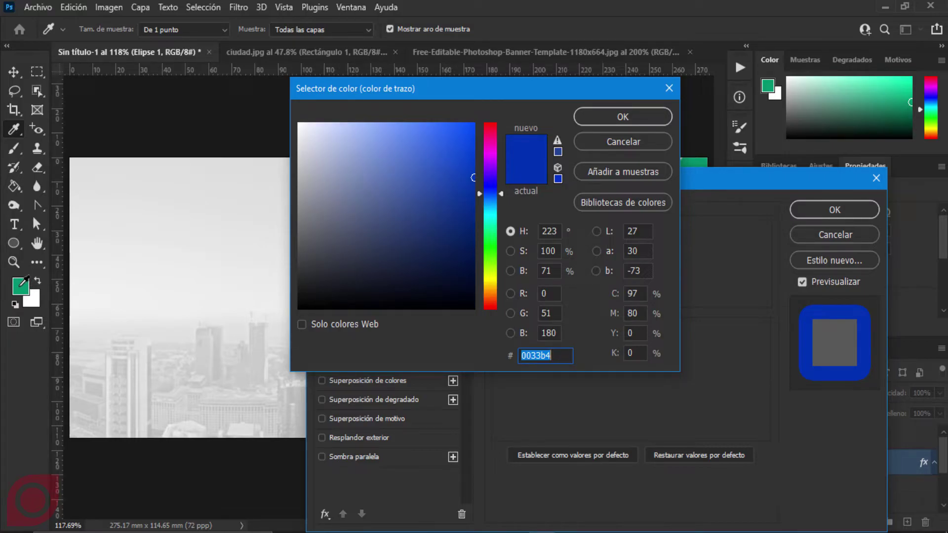
{"action": "left_click", "coordinate": [20, 286]}
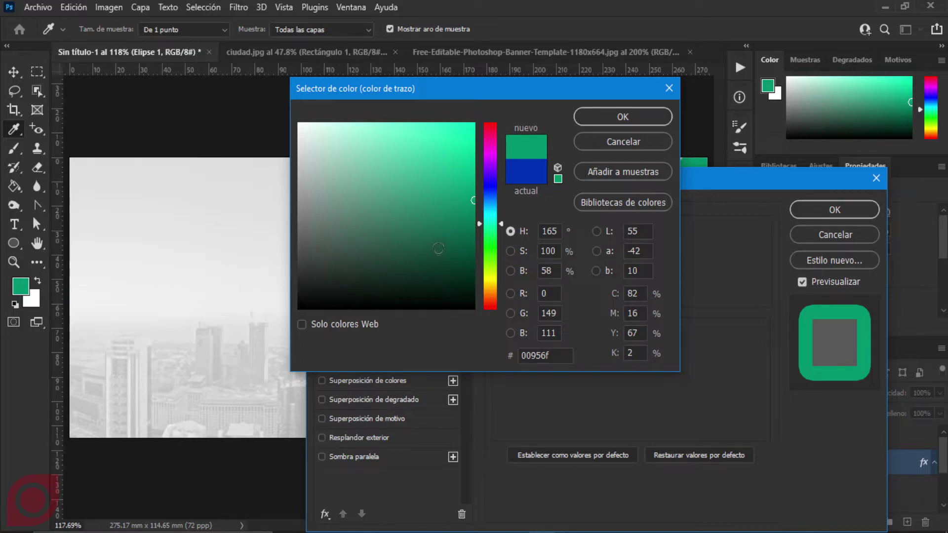
{"action": "mouse_move", "coordinate": [469, 210]}
{"action": "left_mouse_down"}
{"action": "mouse_move", "coordinate": [483, 261]}
{"action": "mouse_move", "coordinate": [483, 240]}
{"action": "left_mouse_up"}
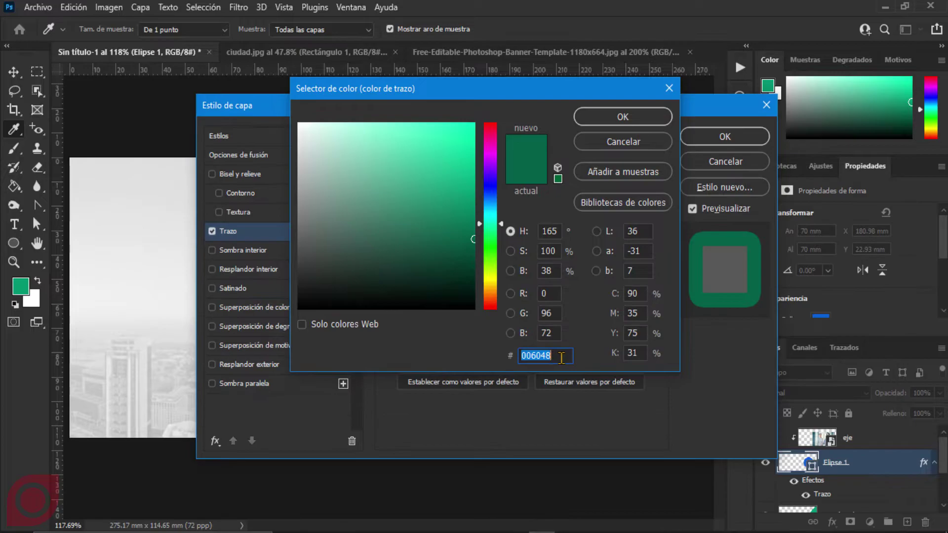
{"action": "left_click", "coordinate": [562, 357]}
{"action": "left_click_drag", "start_coordinate": [561, 358], "coordinate": [492, 355]}
{"action": "left_click_drag", "start_coordinate": [555, 357], "coordinate": [500, 354]}
{"action": "left_click", "coordinate": [616, 123]}
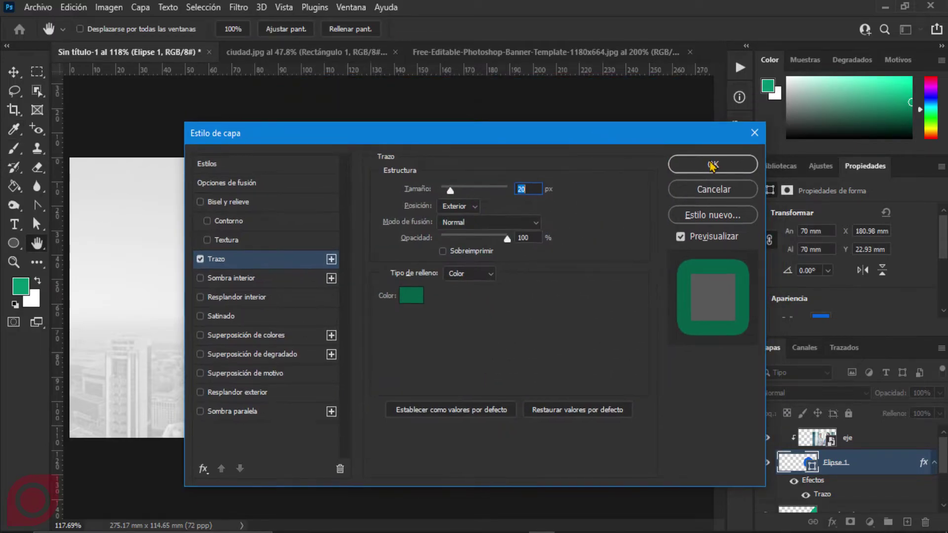
{"action": "left_click", "coordinate": [718, 161]}
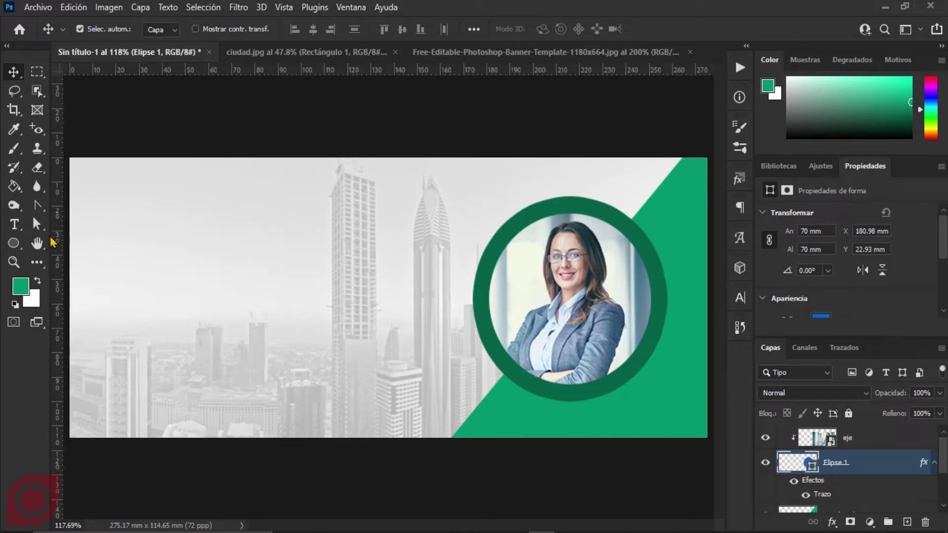
{"action": "left_click", "coordinate": [13, 244]}
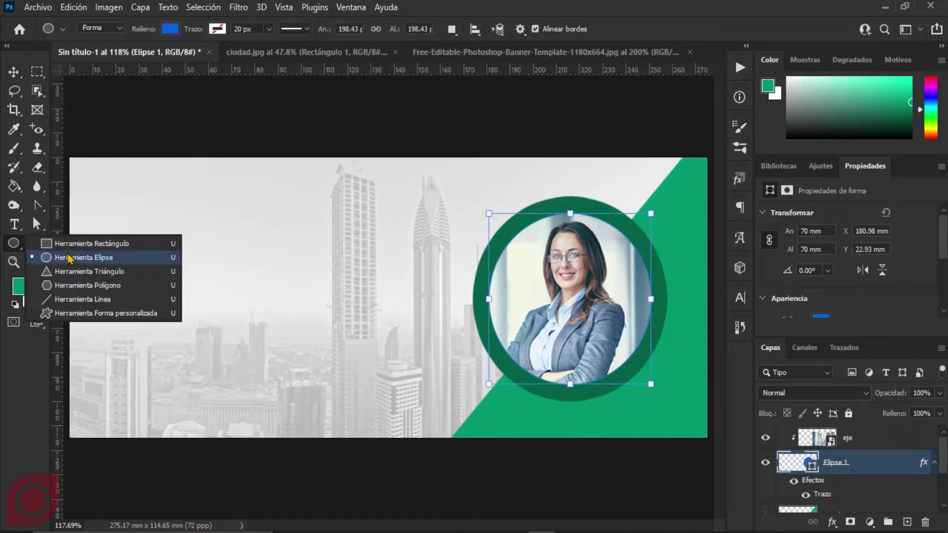
{"action": "left_click", "coordinate": [90, 243]}
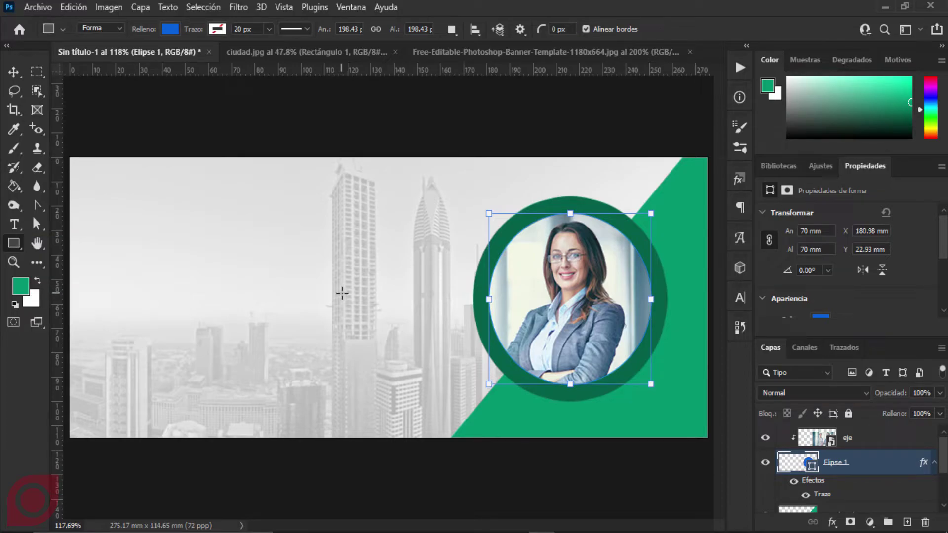
{"action": "key", "text": "shift"}
{"action": "left_click_drag", "start_coordinate": [316, 231], "coordinate": [417, 368]}
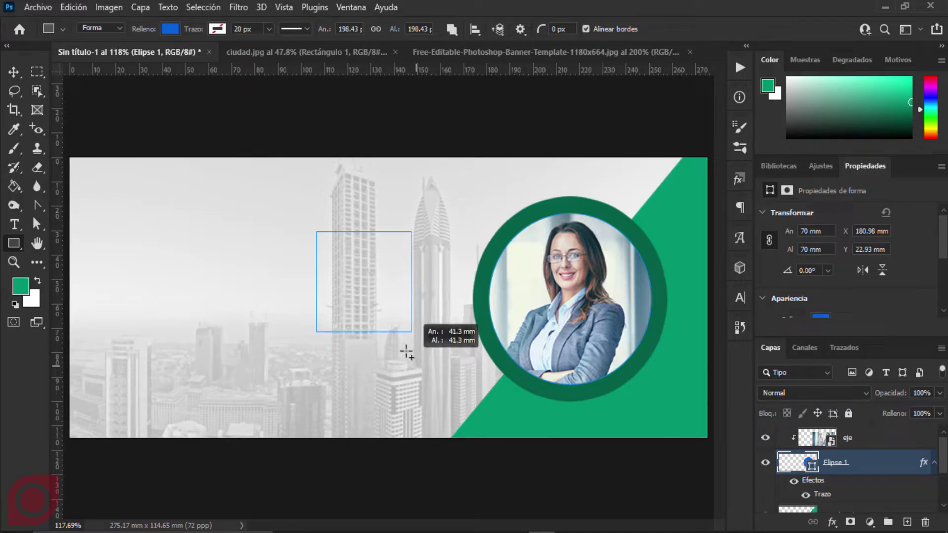
{"action": "left_click_drag", "start_coordinate": [416, 369], "coordinate": [426, 380]}
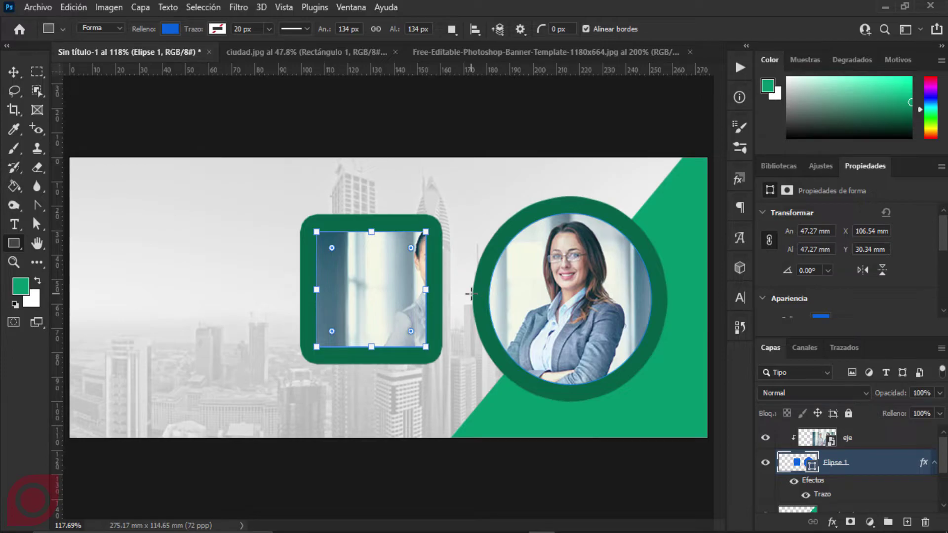
{"action": "key", "text": "ctrl+z"}
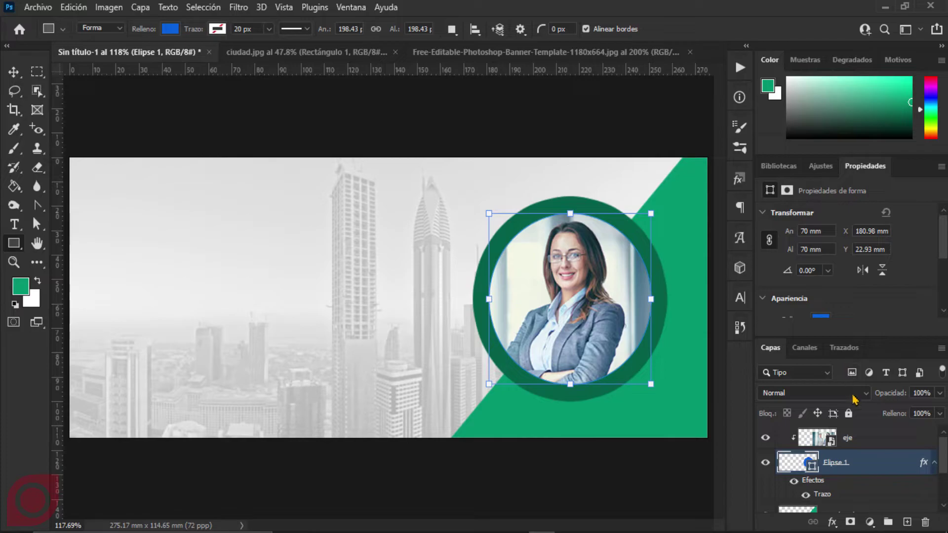
- Select the Capa 1 skyline layer and collapse Propiedades so the layer list reaches Fondo
{"action": "scroll", "coordinate": [945, 457], "scroll_direction": "down", "scroll_amount": 1}
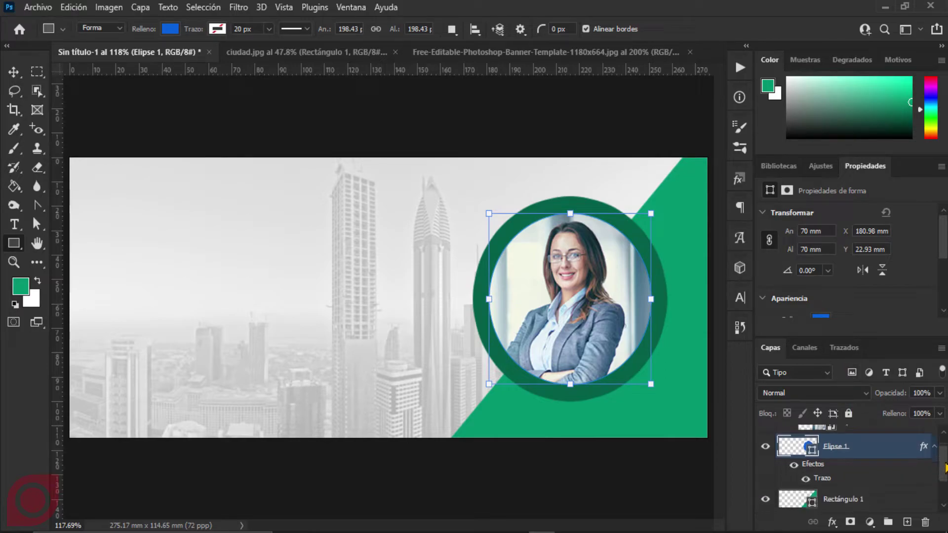
{"action": "scroll", "coordinate": [945, 457], "scroll_direction": "down", "scroll_amount": 2}
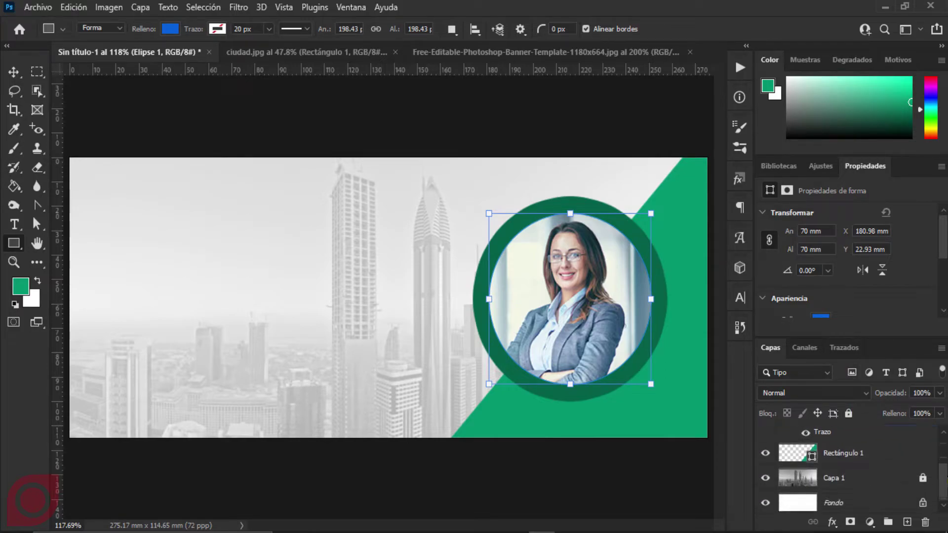
{"action": "left_click", "coordinate": [856, 481]}
{"action": "scroll", "coordinate": [857, 481], "scroll_direction": "up", "scroll_amount": 1}
{"action": "scroll", "coordinate": [854, 478], "scroll_direction": "up", "scroll_amount": 1}
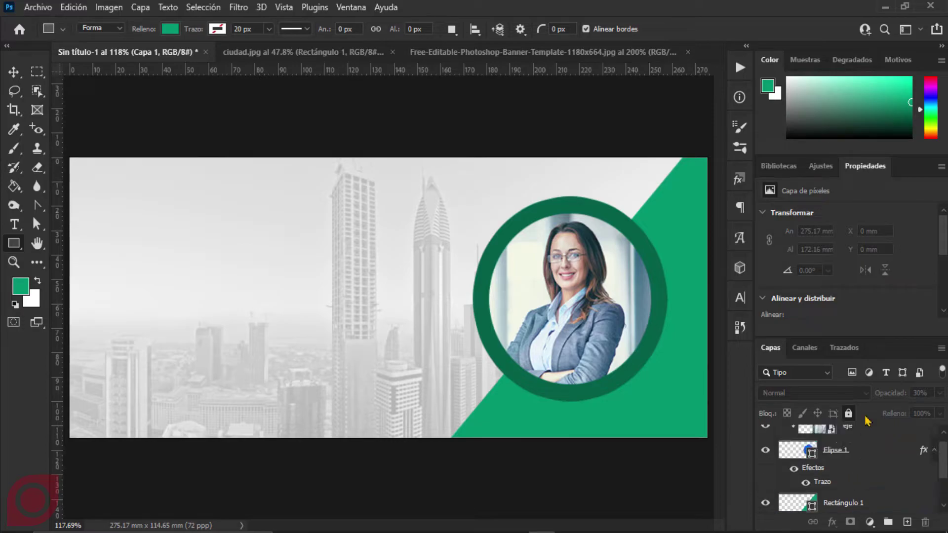
{"action": "scroll", "coordinate": [937, 485], "scroll_direction": "down", "scroll_amount": 2}
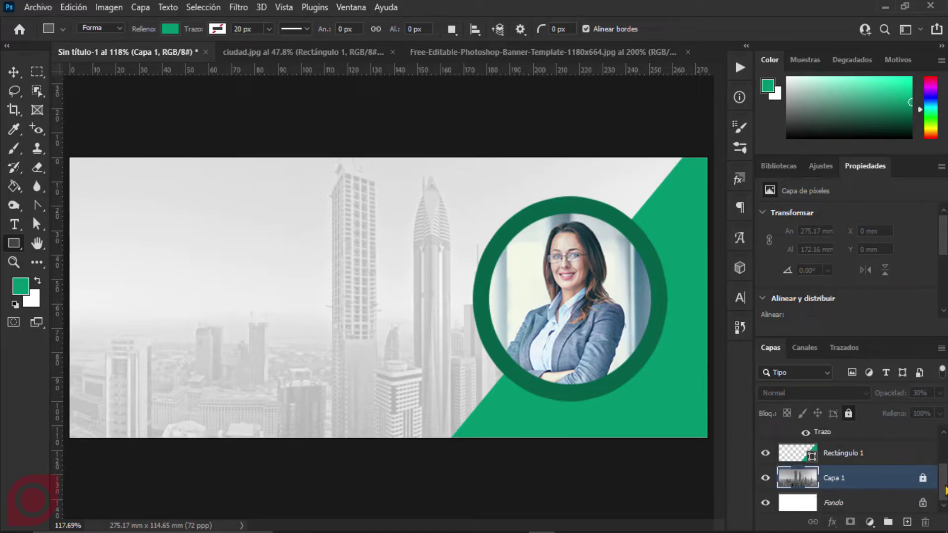
{"action": "scroll", "coordinate": [944, 490], "scroll_direction": "up", "scroll_amount": 1}
{"action": "scroll", "coordinate": [945, 490], "scroll_direction": "up", "scroll_amount": 1}
{"action": "scroll", "coordinate": [944, 490], "scroll_direction": "down", "scroll_amount": 1}
{"action": "scroll", "coordinate": [944, 488], "scroll_direction": "down", "scroll_amount": 2}
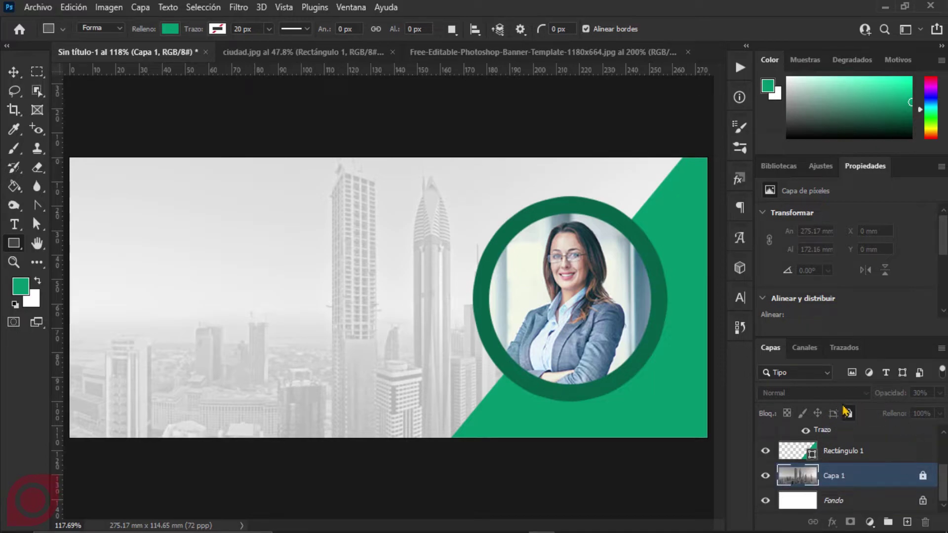
{"action": "double_click", "coordinate": [867, 168]}
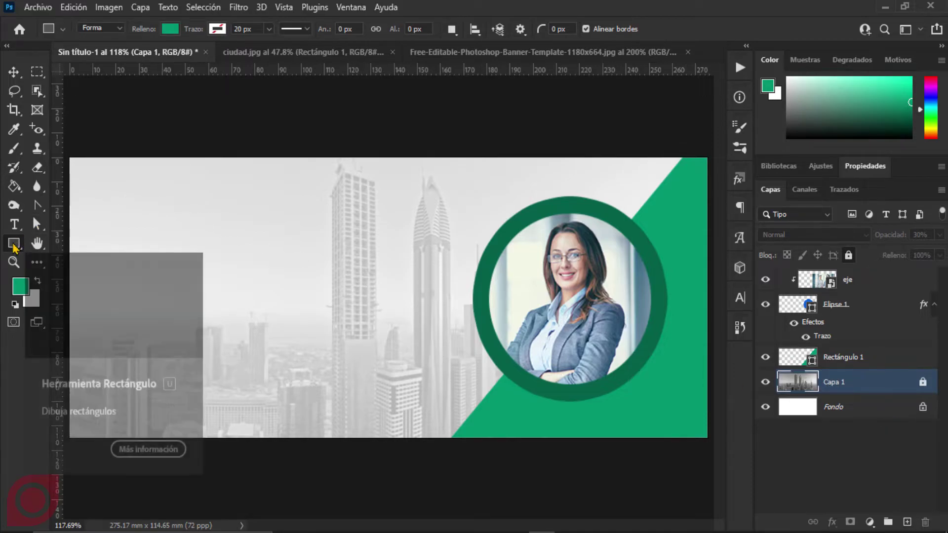
- Draw a 139 × 173 px rectangle left of the portrait circle, filled with ring colour 006048
{"action": "mouse_move", "coordinate": [353, 234]}
{"action": "left_mouse_down"}
{"action": "mouse_move", "coordinate": [457, 387]}
{"action": "mouse_move", "coordinate": [466, 382]}
{"action": "left_mouse_up"}
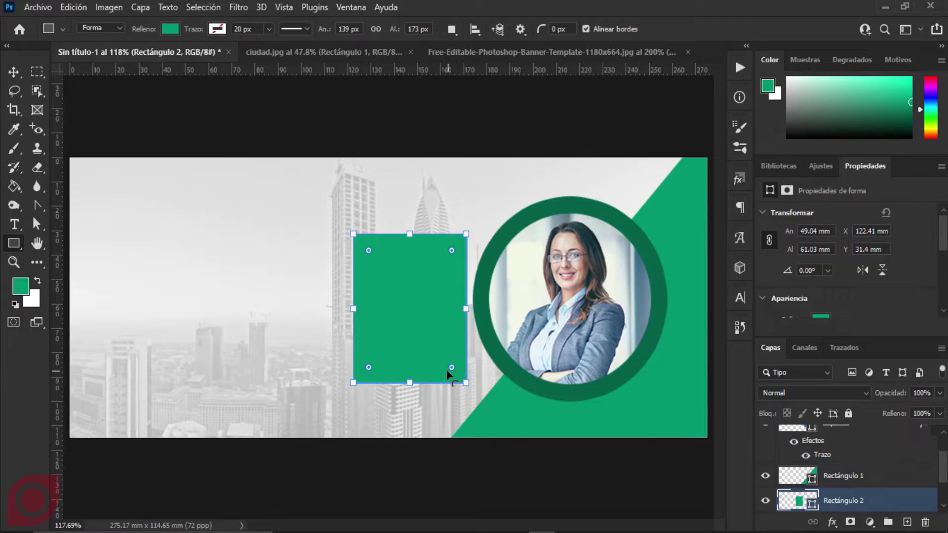
{"action": "scroll", "coordinate": [804, 474], "scroll_direction": "down", "scroll_amount": 2}
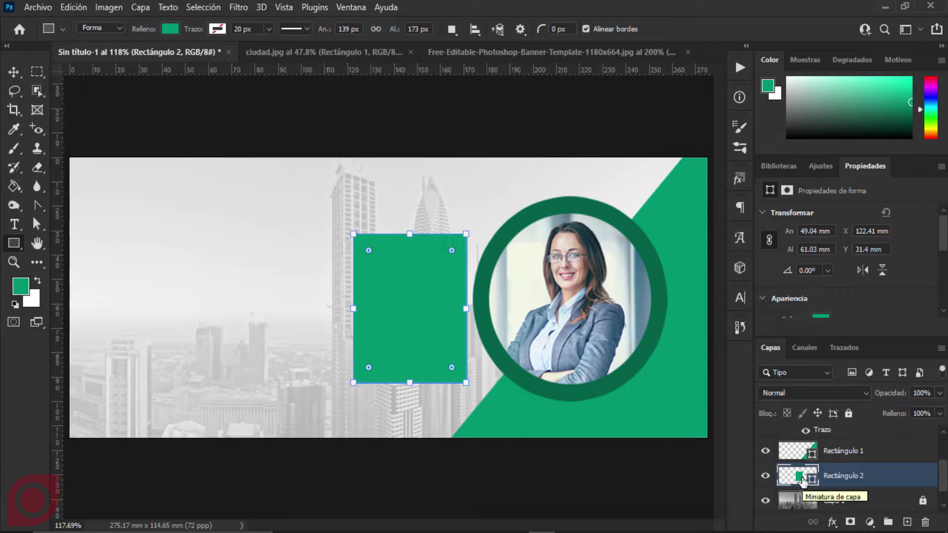
{"action": "double_click", "coordinate": [802, 479]}
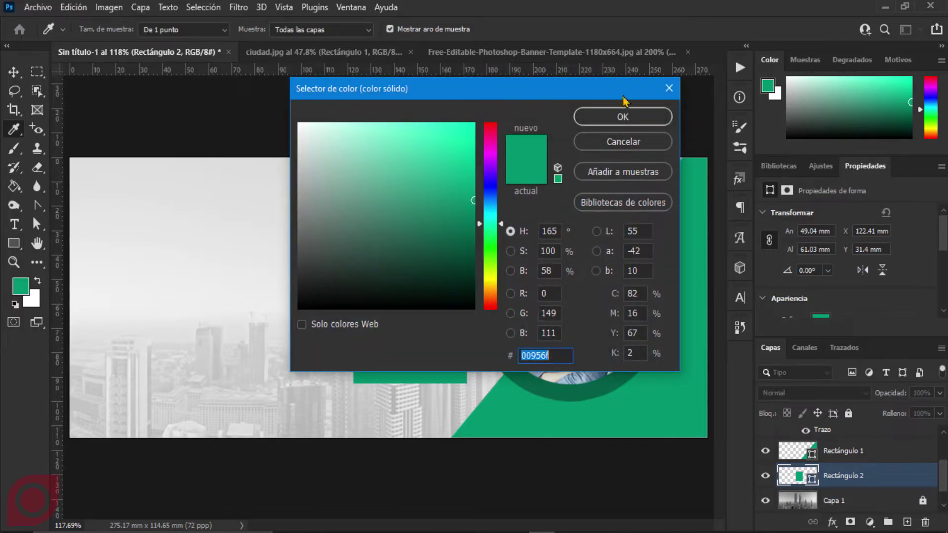
{"action": "left_click_drag", "start_coordinate": [622, 101], "coordinate": [462, 108]}
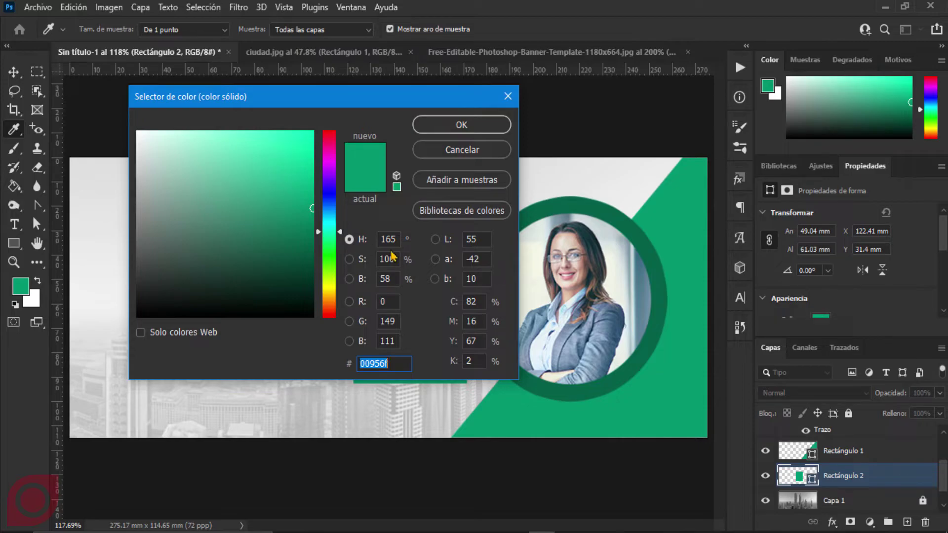
{"action": "left_click_drag", "start_coordinate": [427, 104], "coordinate": [402, 79]}
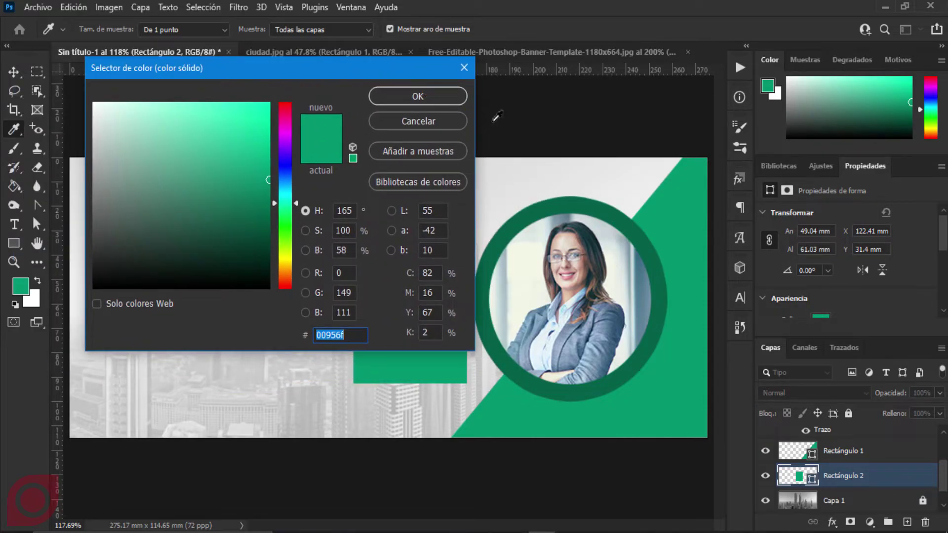
{"action": "left_click", "coordinate": [617, 215]}
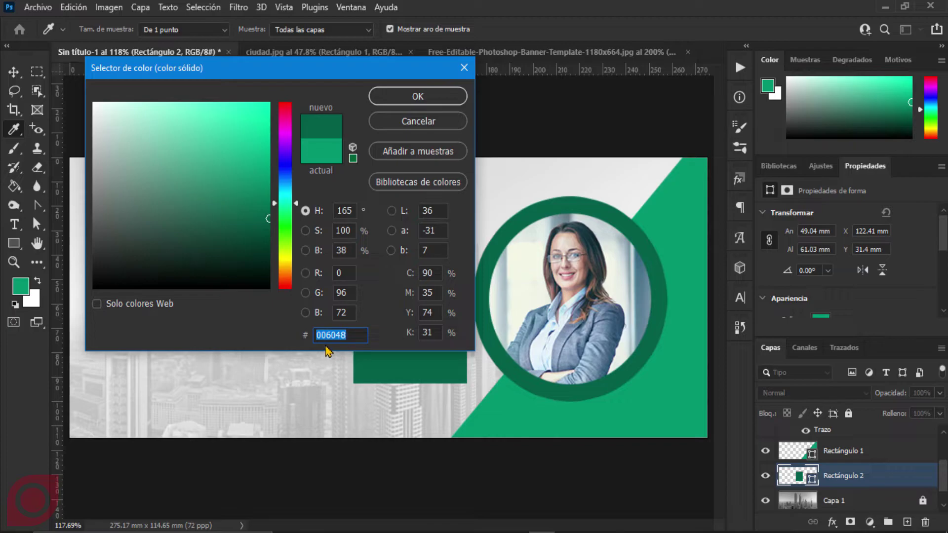
{"action": "left_click", "coordinate": [384, 97]}
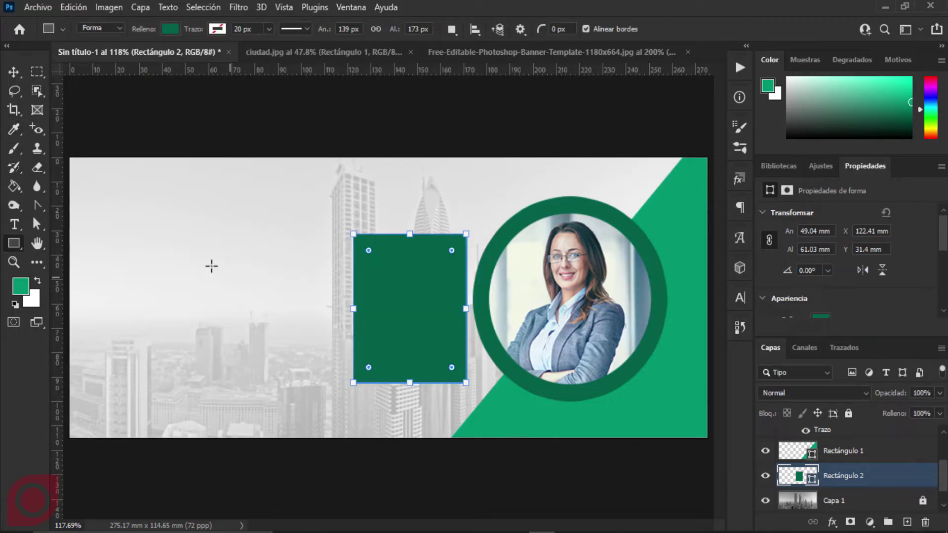
- Convert the dark green rectangle to a path and drag its corners into a slanted quadrilateral below the portrait circle
{"action": "left_click", "coordinate": [37, 224]}
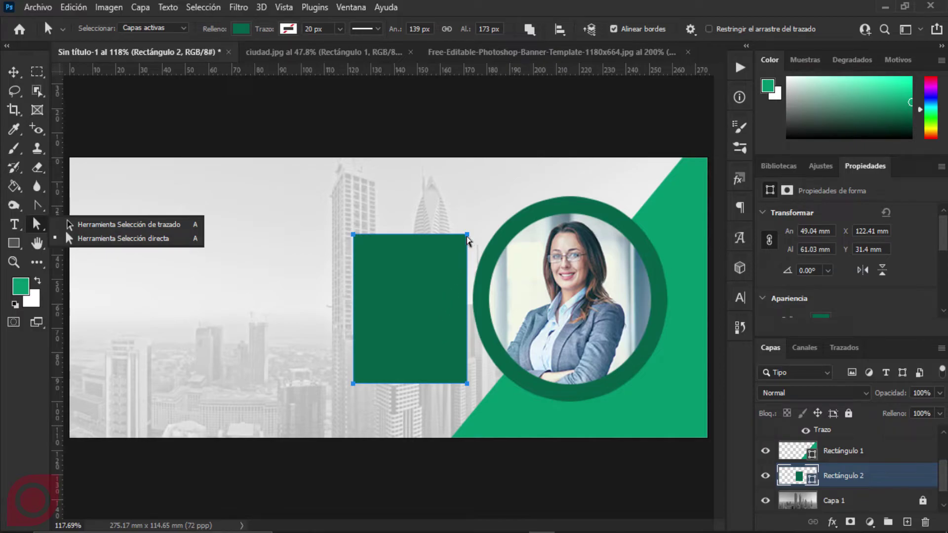
{"action": "mouse_move", "coordinate": [466, 236]}
{"action": "left_mouse_down"}
{"action": "mouse_move", "coordinate": [628, 232]}
{"action": "mouse_move", "coordinate": [632, 221]}
{"action": "left_mouse_up"}
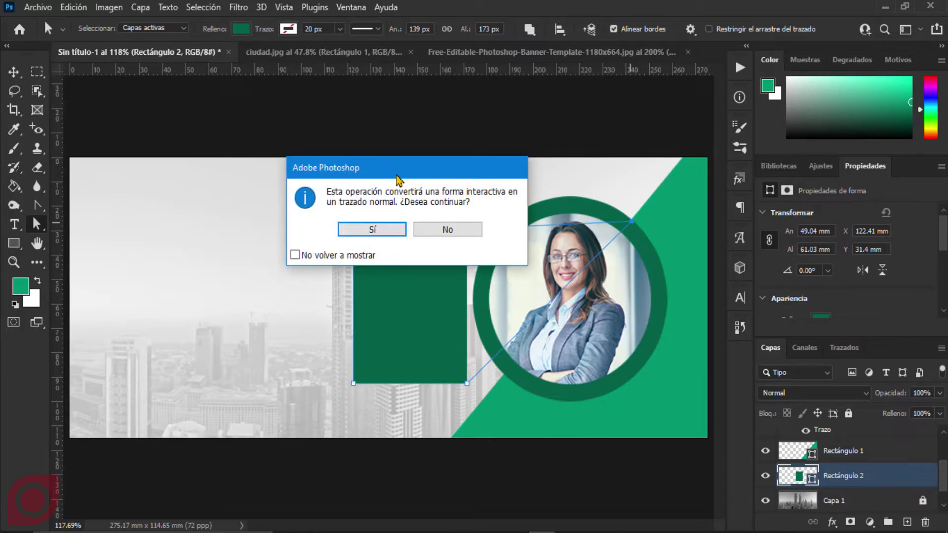
{"action": "left_click", "coordinate": [373, 236]}
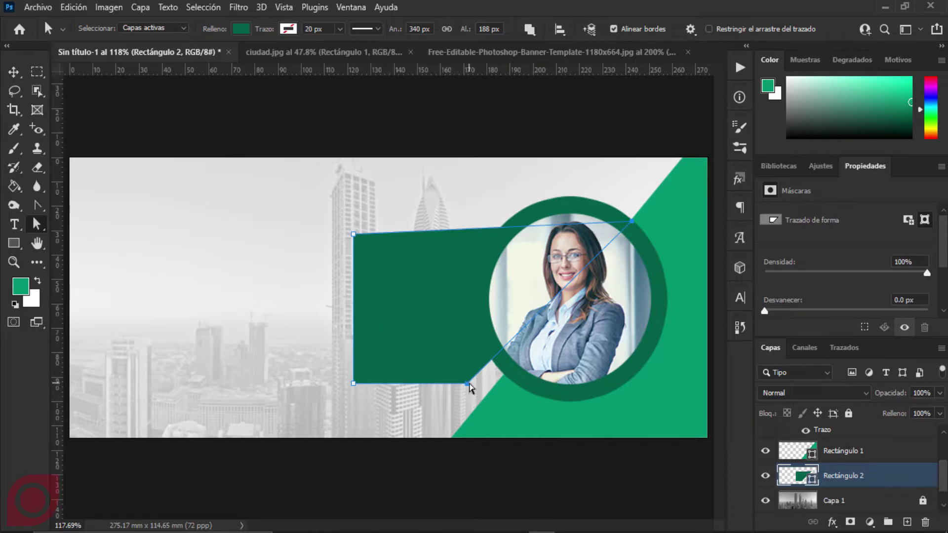
{"action": "left_click_drag", "start_coordinate": [468, 384], "coordinate": [712, 384]}
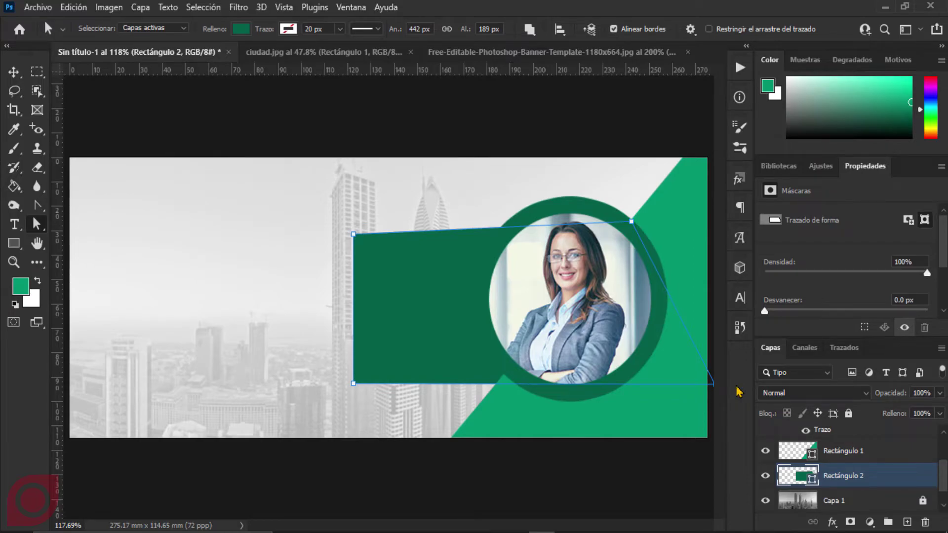
{"action": "key", "text": "ctrl+1"}
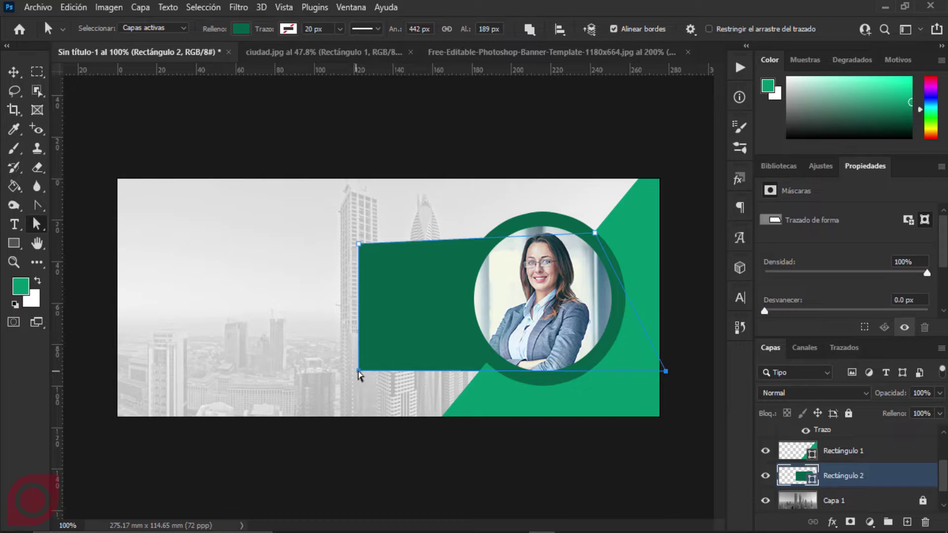
{"action": "mouse_move", "coordinate": [358, 371]}
{"action": "left_mouse_down"}
{"action": "mouse_move", "coordinate": [559, 424]}
{"action": "mouse_move", "coordinate": [558, 435]}
{"action": "left_mouse_up"}
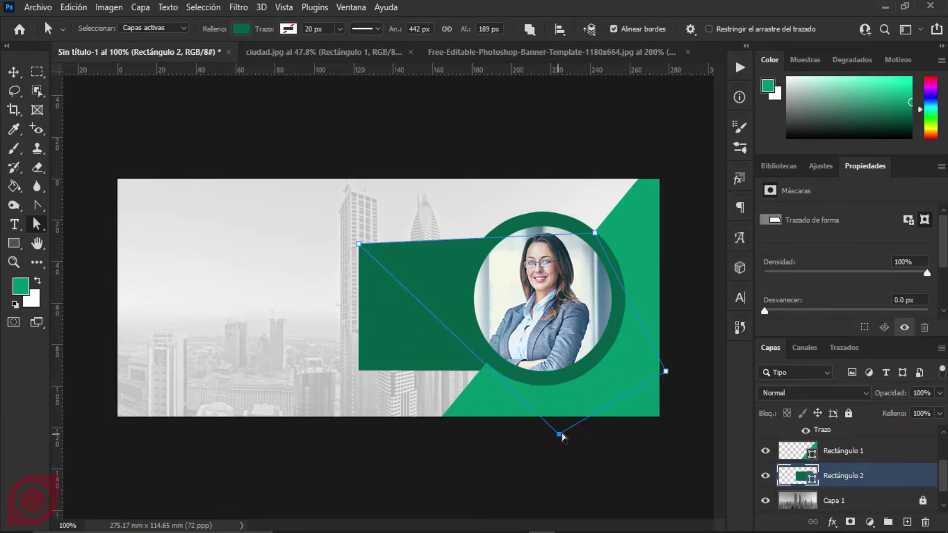
{"action": "left_click_drag", "start_coordinate": [358, 244], "coordinate": [486, 363]}
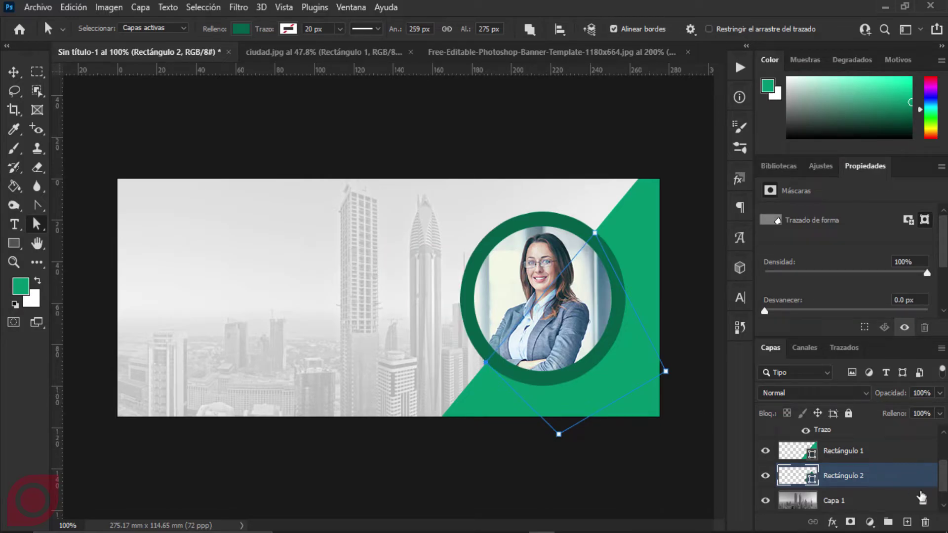
{"action": "left_click", "coordinate": [878, 478]}
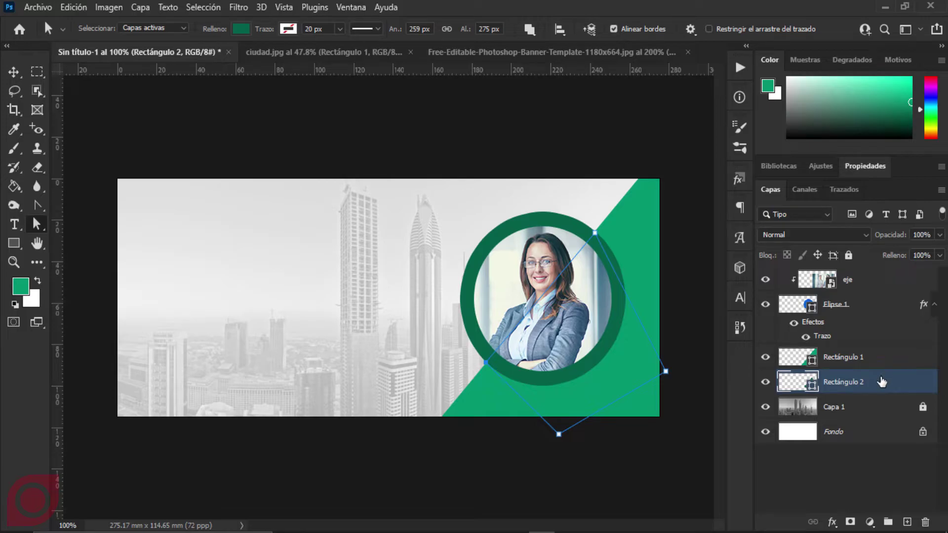
- Move Rectángulo 2 above Rectángulo 1 and pull its right corner outward
{"action": "key", "text": "ctrl+bracketright"}
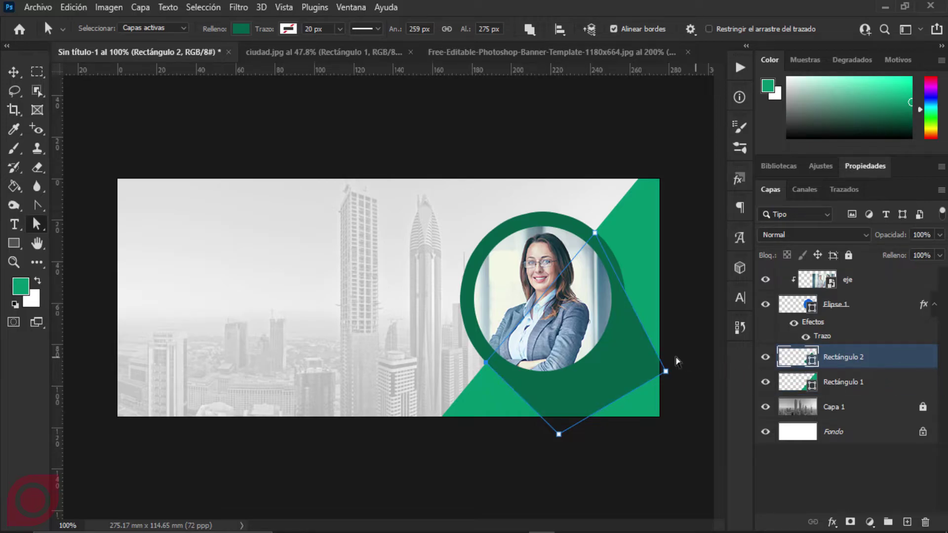
{"action": "key", "text": "ctrl+plus"}
{"action": "left_click_drag", "start_coordinate": [593, 290], "coordinate": [358, 237]}
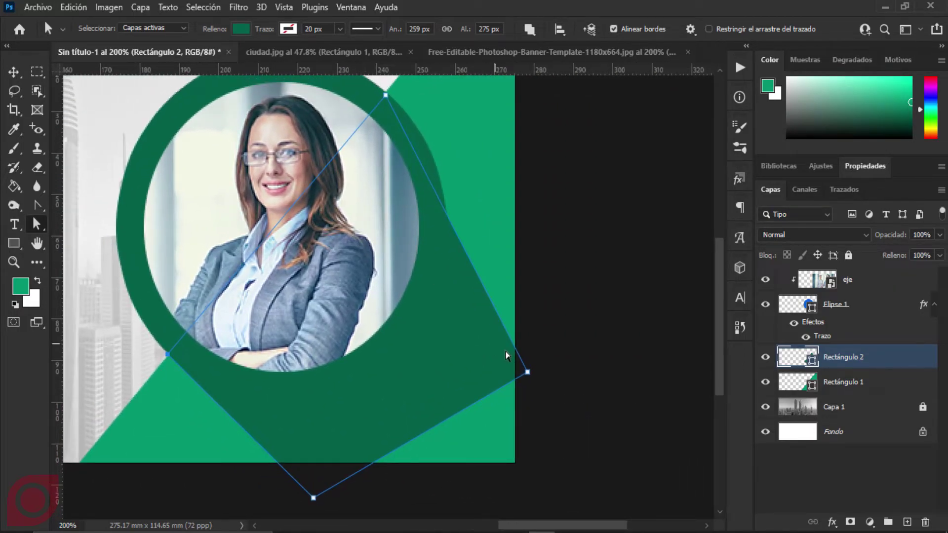
{"action": "left_click_drag", "start_coordinate": [528, 374], "coordinate": [654, 340]}
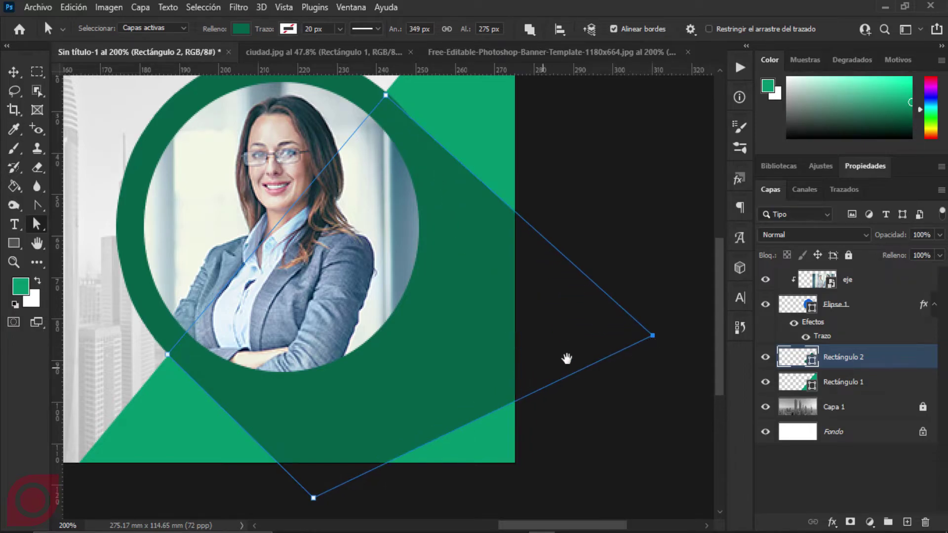
{"action": "left_click_drag", "start_coordinate": [470, 392], "coordinate": [528, 351]}
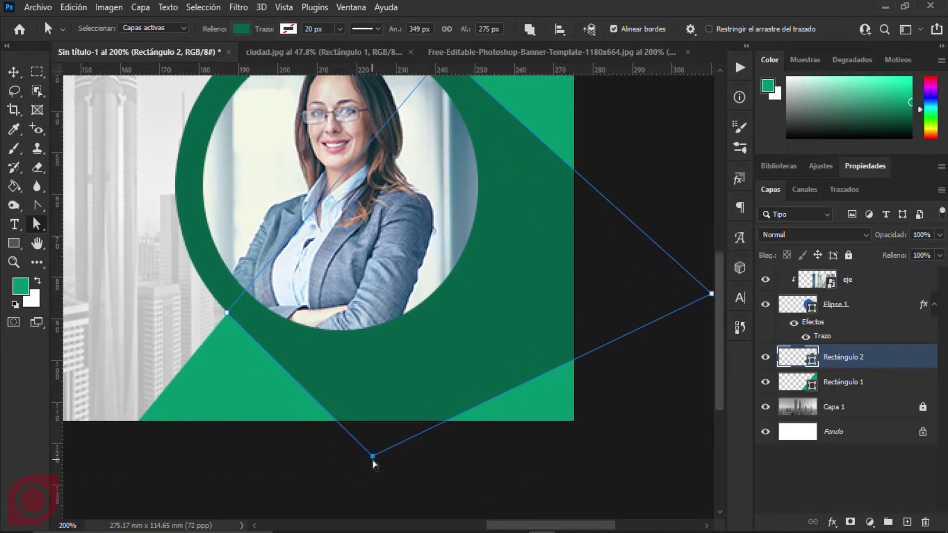
- Nudge the dark green shape's top corner onto the light green triangle's diagonal edge
{"action": "mouse_move", "coordinate": [373, 464]}
{"action": "left_mouse_down"}
{"action": "mouse_move", "coordinate": [446, 509]}
{"action": "mouse_move", "coordinate": [560, 514]}
{"action": "mouse_move", "coordinate": [535, 506]}
{"action": "left_mouse_up"}
{"action": "scroll", "coordinate": [571, 274], "scroll_direction": "up", "scroll_amount": 5}
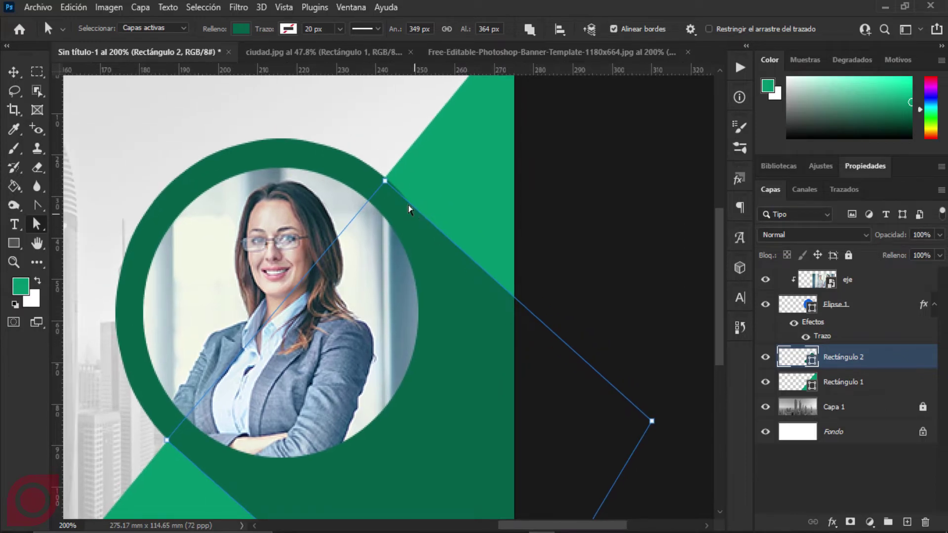
{"action": "left_click_drag", "start_coordinate": [388, 186], "coordinate": [393, 176]}
{"action": "scroll", "coordinate": [395, 179], "scroll_direction": "up", "scroll_amount": 4}
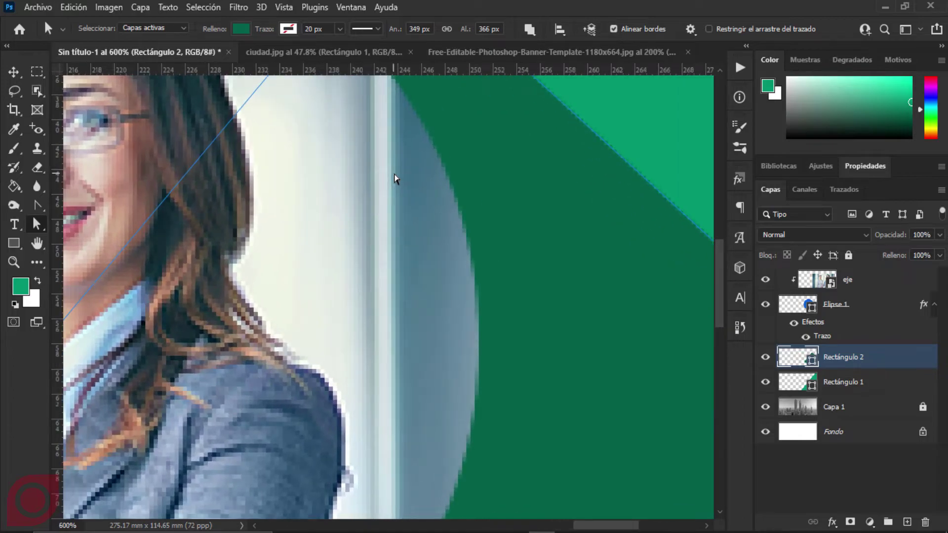
{"action": "left_click_drag", "start_coordinate": [394, 179], "coordinate": [443, 319]}
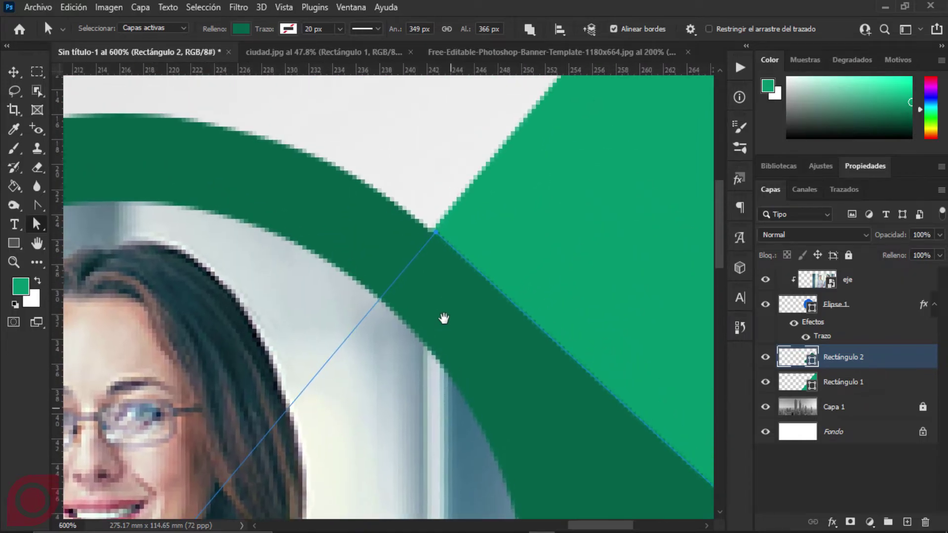
{"action": "scroll", "coordinate": [443, 318], "scroll_direction": "up", "scroll_amount": 3}
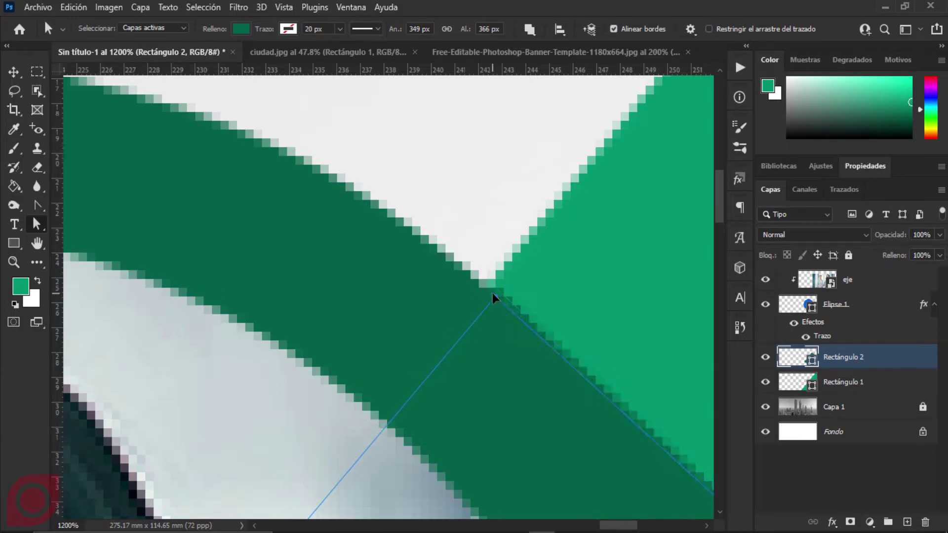
{"action": "left_click_drag", "start_coordinate": [494, 292], "coordinate": [493, 312]}
{"action": "scroll", "coordinate": [489, 346], "scroll_direction": "down", "scroll_amount": 3}
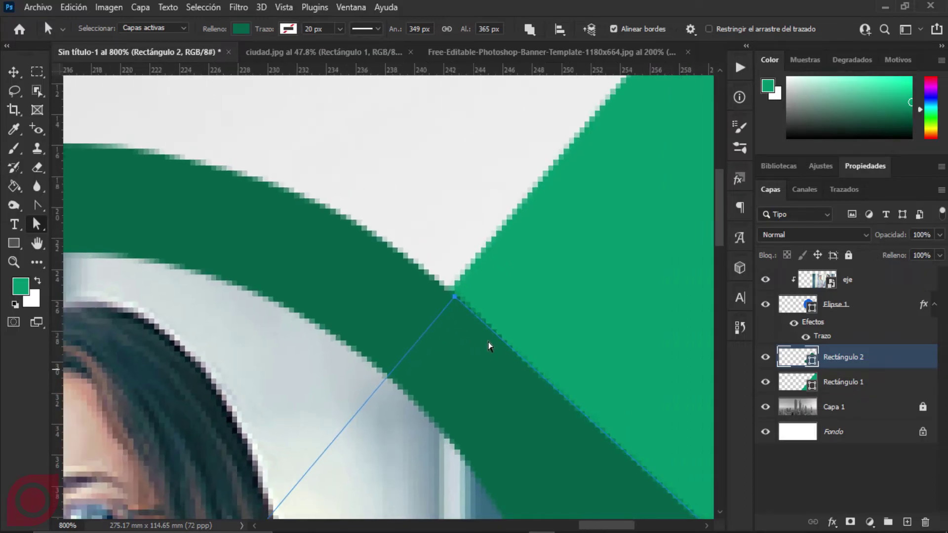
{"action": "scroll", "coordinate": [451, 265], "scroll_direction": "down", "scroll_amount": 5}
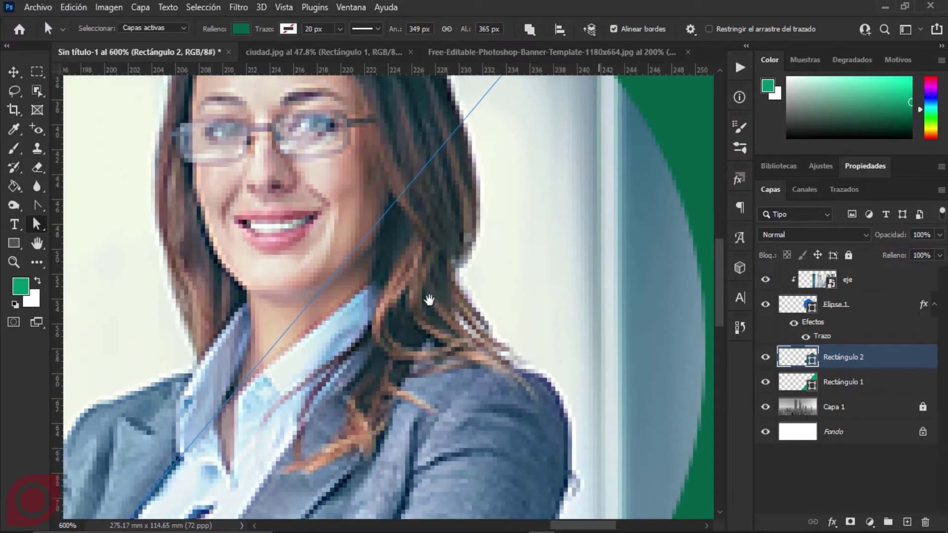
{"action": "scroll", "coordinate": [429, 303], "scroll_direction": "down", "scroll_amount": 5}
{"action": "scroll", "coordinate": [430, 286], "scroll_direction": "down", "scroll_amount": 3}
{"action": "scroll", "coordinate": [447, 275], "scroll_direction": "down", "scroll_amount": 2}
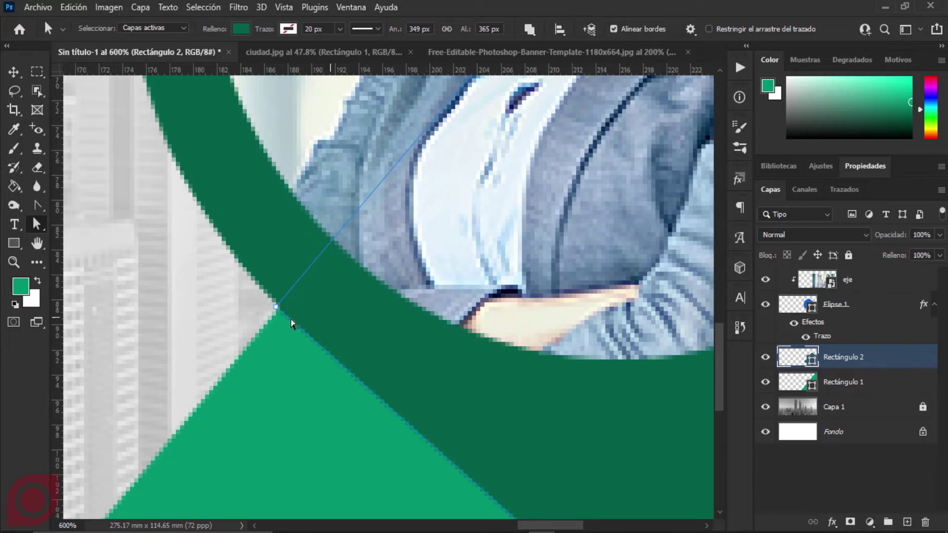
- Align the shape's lower-left corner with the portrait ring's edge
{"action": "left_click_drag", "start_coordinate": [278, 311], "coordinate": [283, 314]}
{"action": "scroll", "coordinate": [430, 346], "scroll_direction": "down", "scroll_amount": 5}
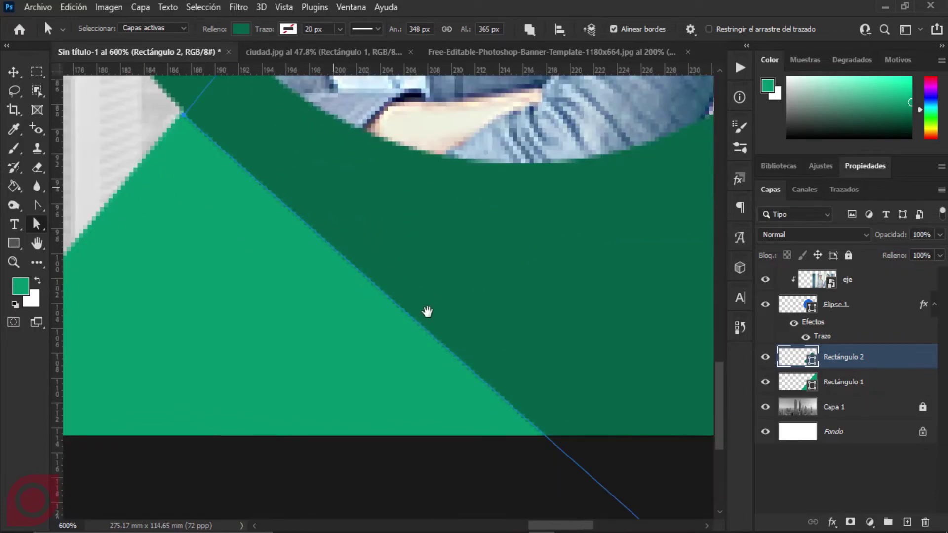
{"action": "scroll", "coordinate": [426, 313], "scroll_direction": "down", "scroll_amount": 5}
{"action": "scroll", "coordinate": [432, 317], "scroll_direction": "right", "scroll_amount": 2}
- Trim the shape's bottom corner to reduce its height, then deselect it
{"action": "key", "text": "ctrl+minus"}
{"action": "key", "text": "ctrl+minus"}
{"action": "key", "text": "ctrl+minus"}
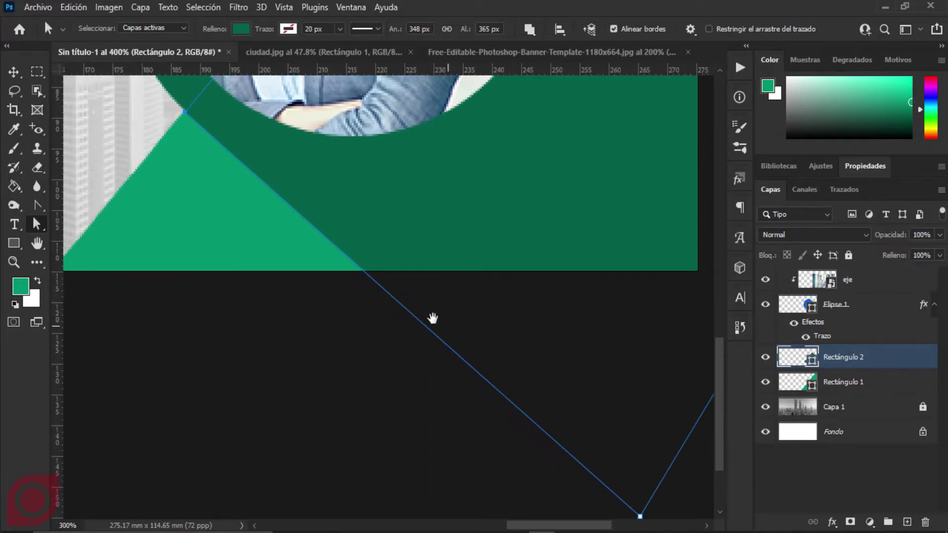
{"action": "key", "text": "ctrl+minus"}
{"action": "key", "text": "ctrl+minus"}
{"action": "key", "text": "ctrl+plus"}
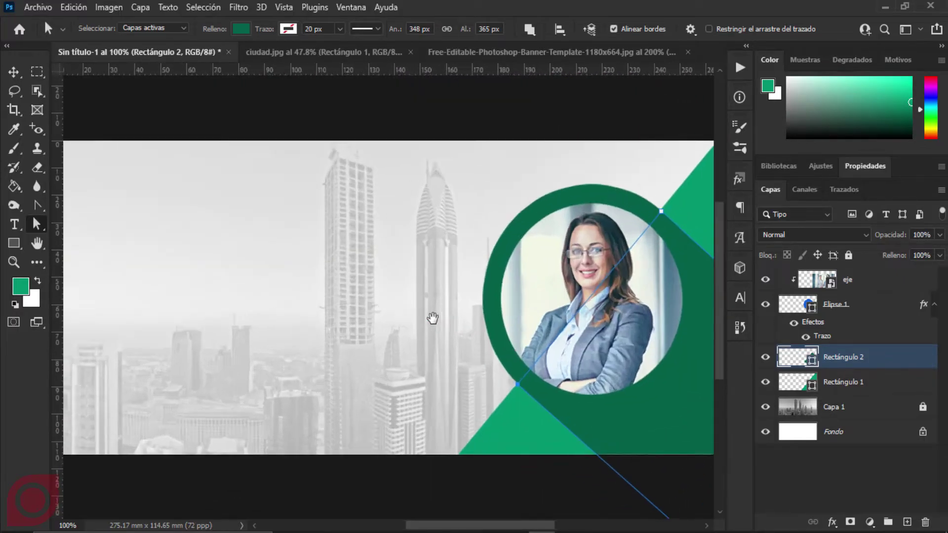
{"action": "key", "text": "ctrl+plus"}
{"action": "scroll", "coordinate": [259, 283], "scroll_direction": "right", "scroll_amount": 3}
{"action": "scroll", "coordinate": [309, 289], "scroll_direction": "right", "scroll_amount": 5}
{"action": "scroll", "coordinate": [309, 289], "scroll_direction": "down", "scroll_amount": 2}
{"action": "scroll", "coordinate": [309, 290], "scroll_direction": "right", "scroll_amount": 1}
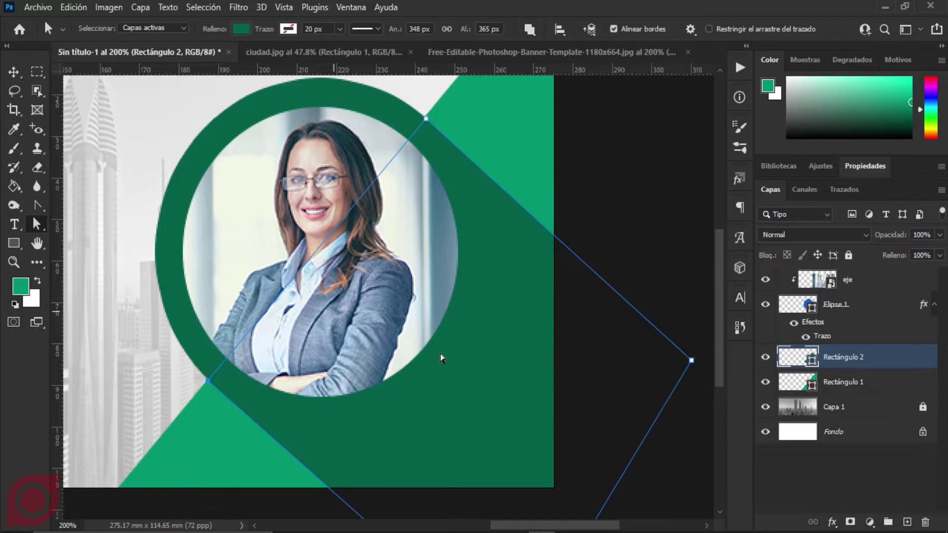
{"action": "left_click_drag", "start_coordinate": [640, 499], "coordinate": [646, 493]}
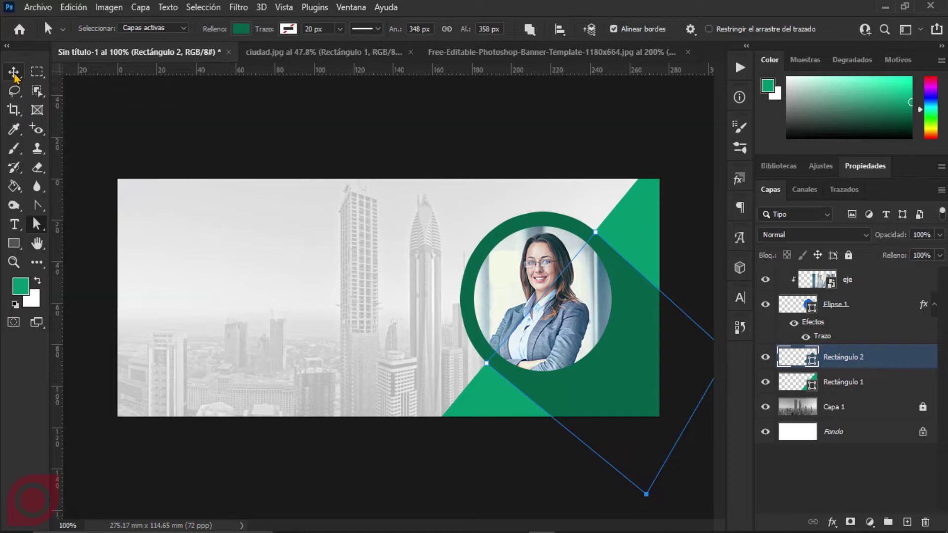
{"action": "left_click", "coordinate": [14, 73]}
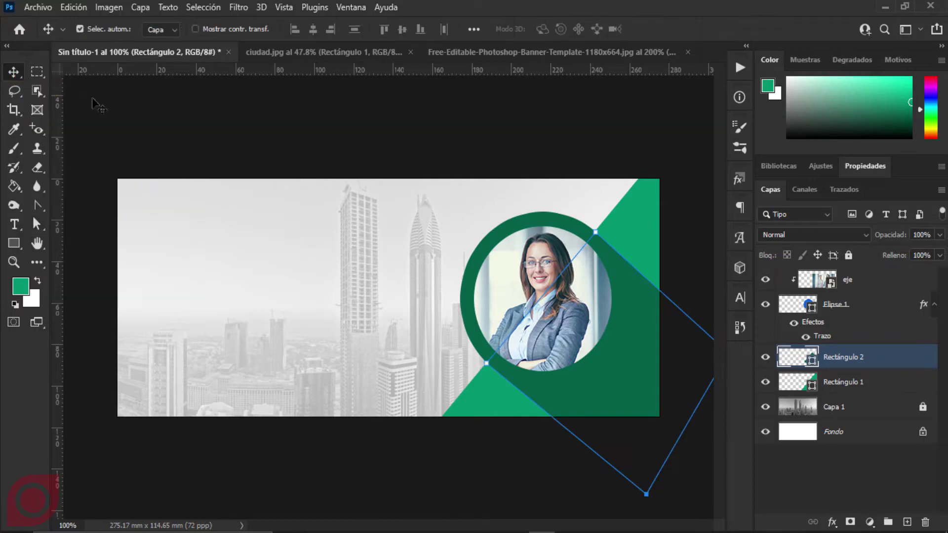
{"action": "left_click", "coordinate": [296, 211]}
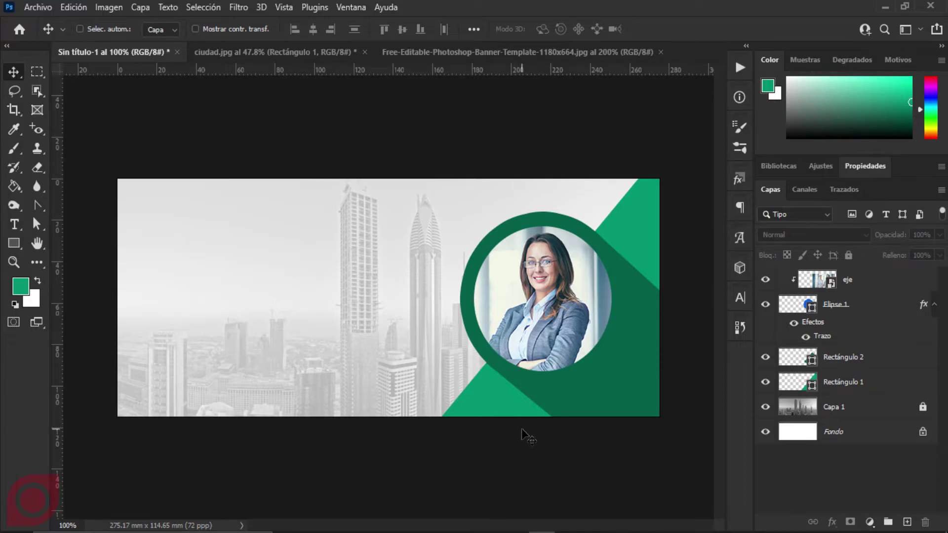
- Place the telephone PNG as an embedded element, scaled to about 10% at the lower right
{"action": "key", "text": "ctrl+plus"}
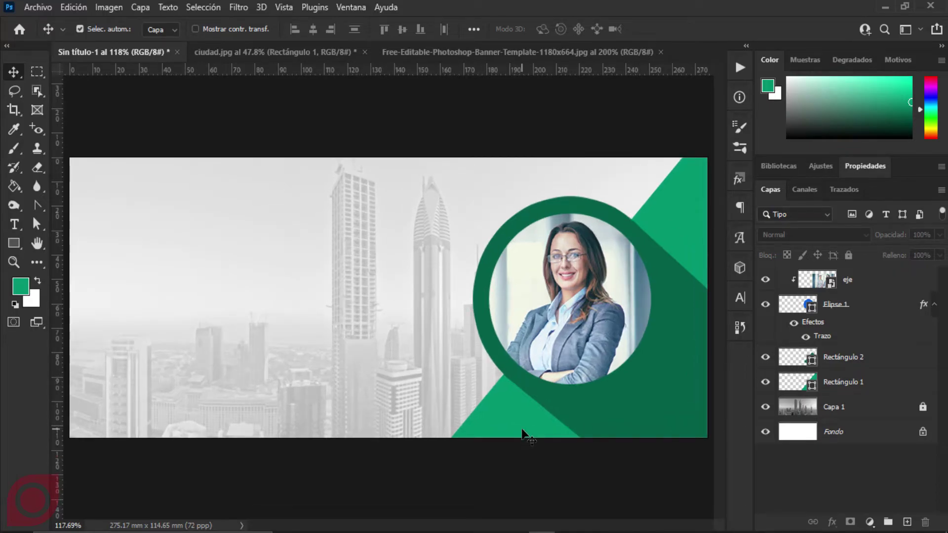
{"action": "left_click", "coordinate": [32, 9]}
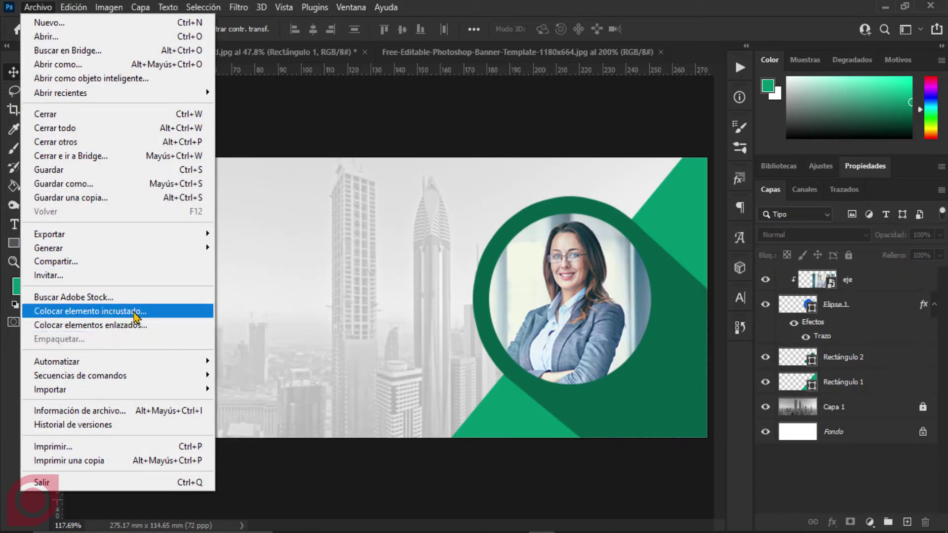
{"action": "left_click", "coordinate": [135, 311]}
{"action": "left_click", "coordinate": [425, 377]}
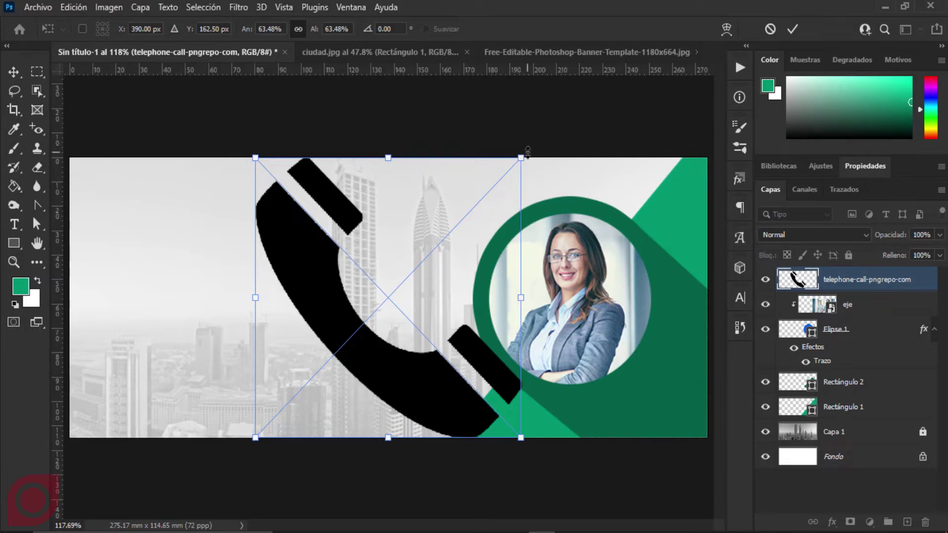
{"action": "left_click_drag", "start_coordinate": [527, 151], "coordinate": [357, 379]}
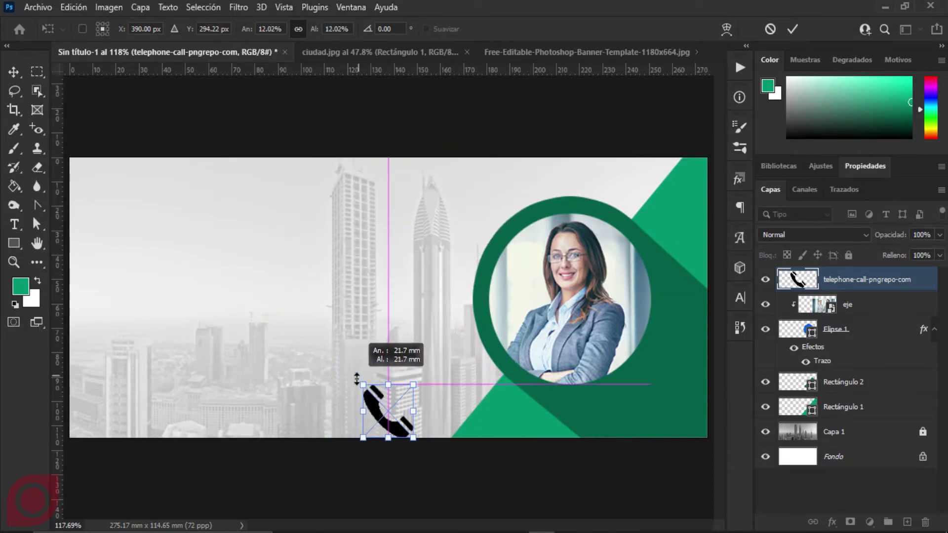
{"action": "mouse_move", "coordinate": [356, 378]}
{"action": "left_mouse_down"}
{"action": "mouse_move", "coordinate": [367, 394]}
{"action": "mouse_move", "coordinate": [666, 380]}
{"action": "left_mouse_up"}
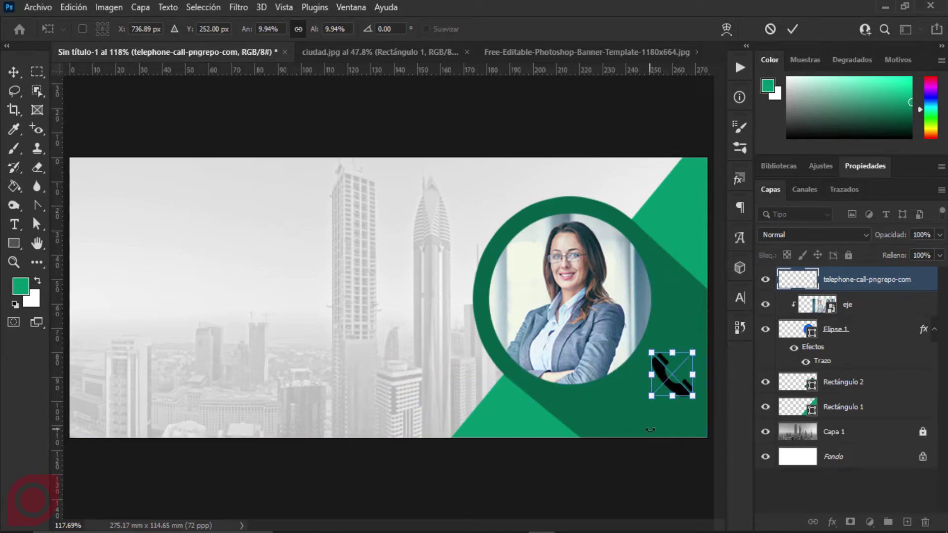
- Compare the banner against the reference template and zoom back in
{"action": "left_click", "coordinate": [596, 524]}
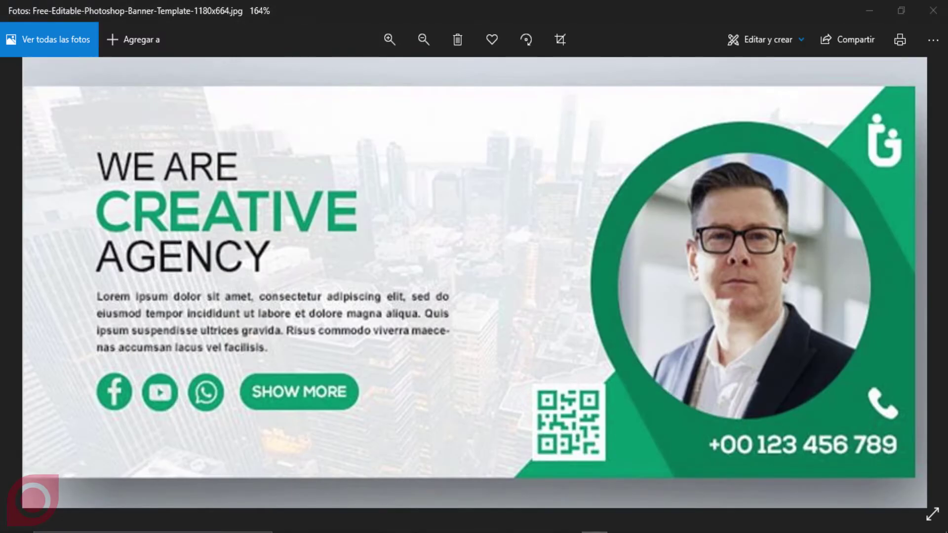
{"action": "key", "text": "alt+Tab"}
{"action": "key", "text": "ctrl+plus"}
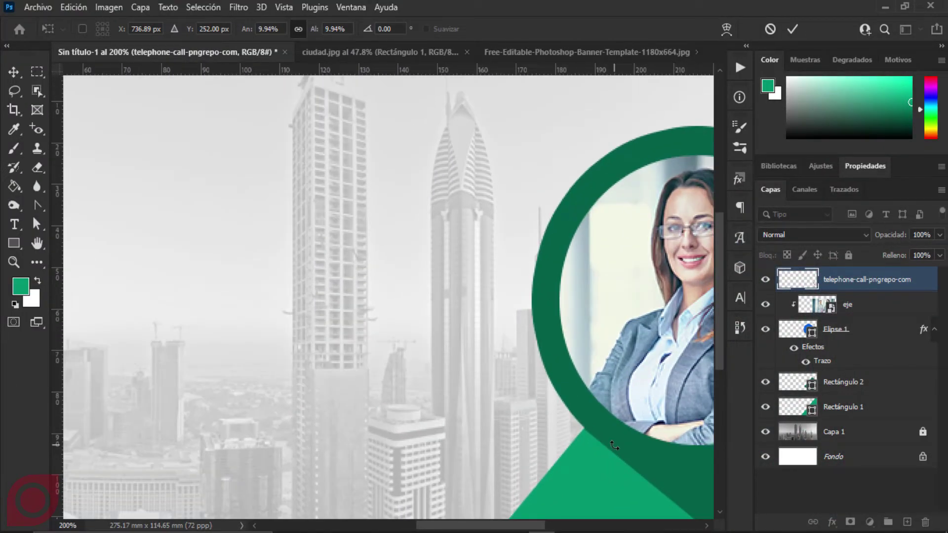
- Scale the phone icon to 7.60% and settle it on the dark green band below-right of the ring
{"action": "scroll", "coordinate": [582, 349], "scroll_direction": "right", "scroll_amount": 5}
{"action": "scroll", "coordinate": [582, 350], "scroll_direction": "down", "scroll_amount": 2}
{"action": "scroll", "coordinate": [567, 336], "scroll_direction": "right", "scroll_amount": 3}
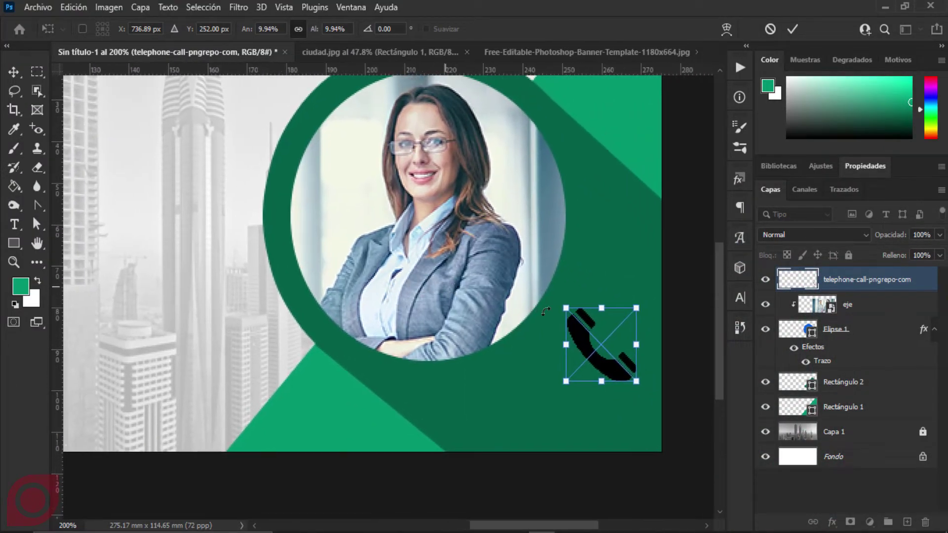
{"action": "mouse_move", "coordinate": [641, 307]}
{"action": "left_mouse_down"}
{"action": "mouse_move", "coordinate": [587, 353]}
{"action": "mouse_move", "coordinate": [596, 345]}
{"action": "left_mouse_up"}
{"action": "key", "text": "Down"}
{"action": "key", "text": "Down"}
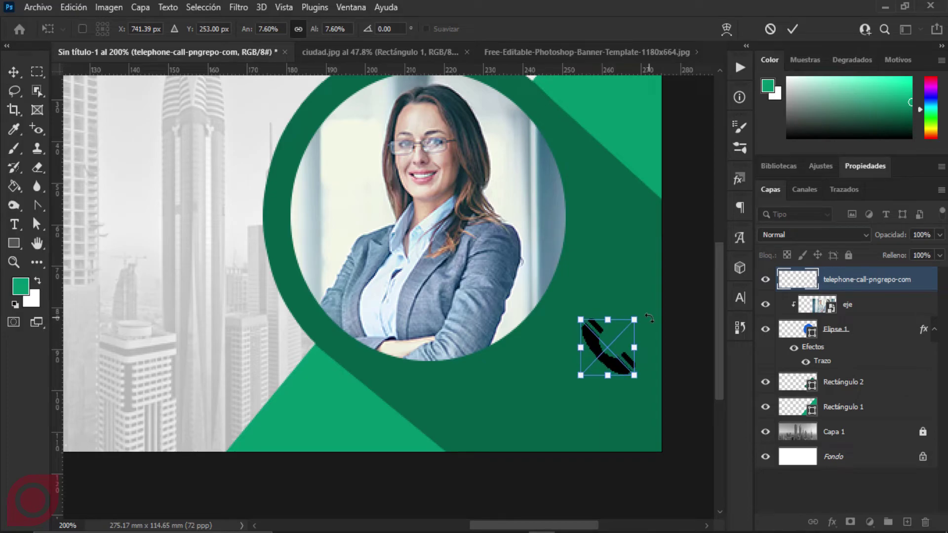
{"action": "key", "text": "Down"}
{"action": "key", "text": "Down"}
{"action": "key", "text": "Return"}
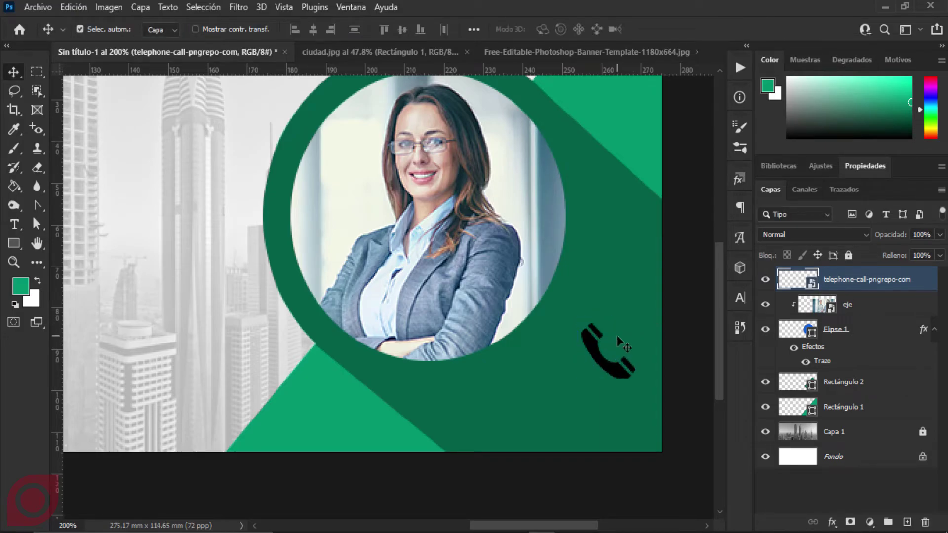
{"action": "key", "text": "shift+Down"}
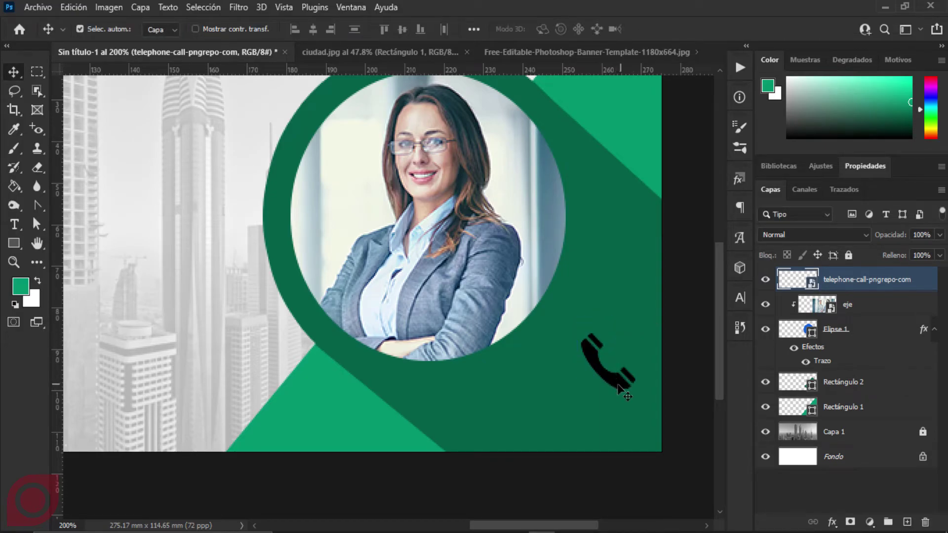
{"action": "left_click_drag", "start_coordinate": [617, 385], "coordinate": [610, 380]}
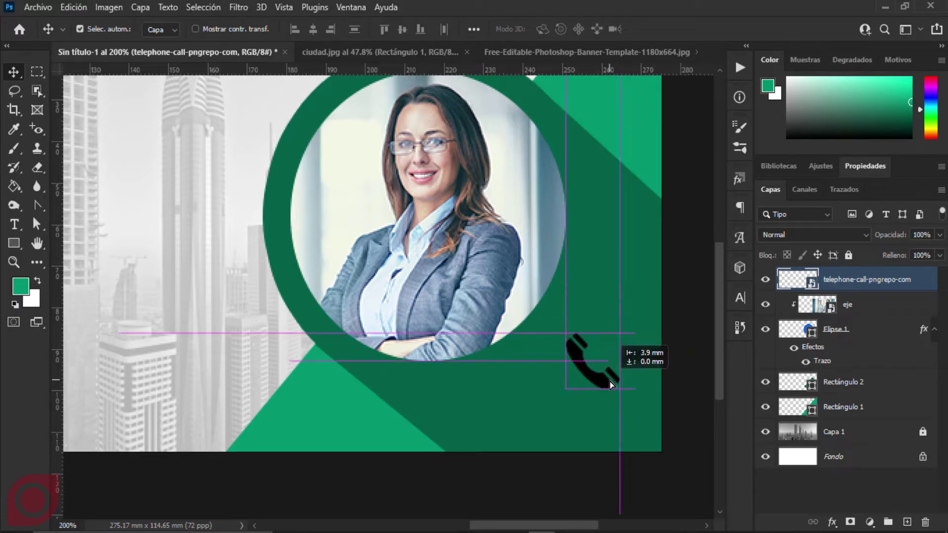
{"action": "left_click_drag", "start_coordinate": [610, 381], "coordinate": [610, 380]}
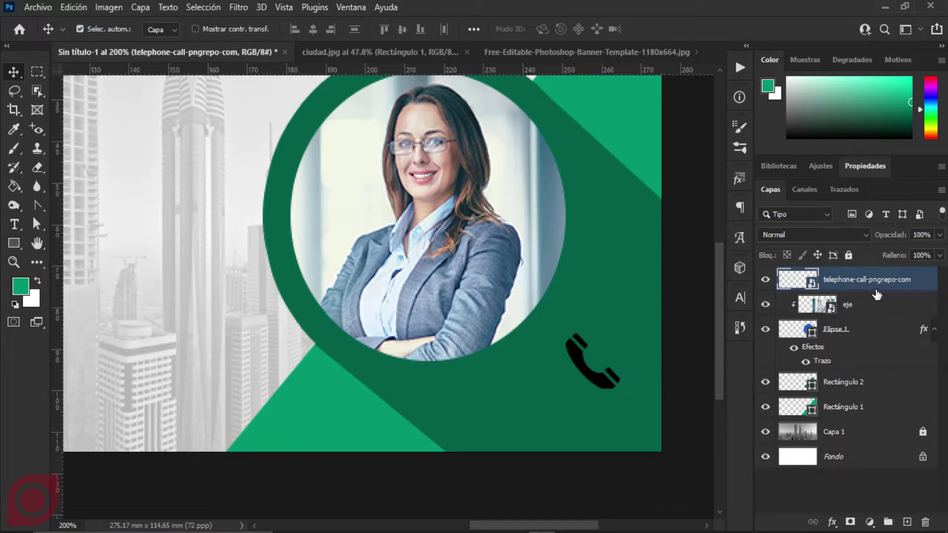
- Add a white (ffffff) Colour Overlay layer style to the telephone icon layer
{"action": "right_click", "coordinate": [926, 287]}
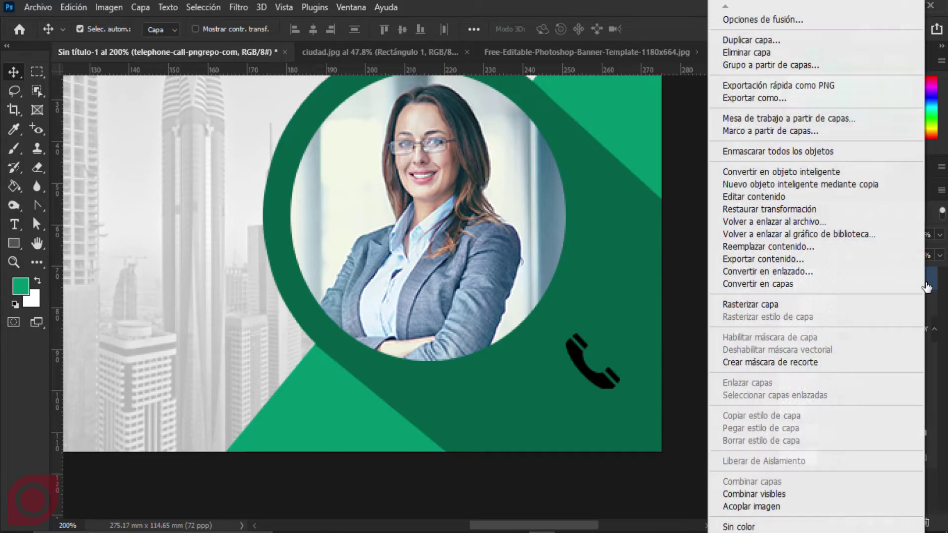
{"action": "left_click", "coordinate": [818, 22]}
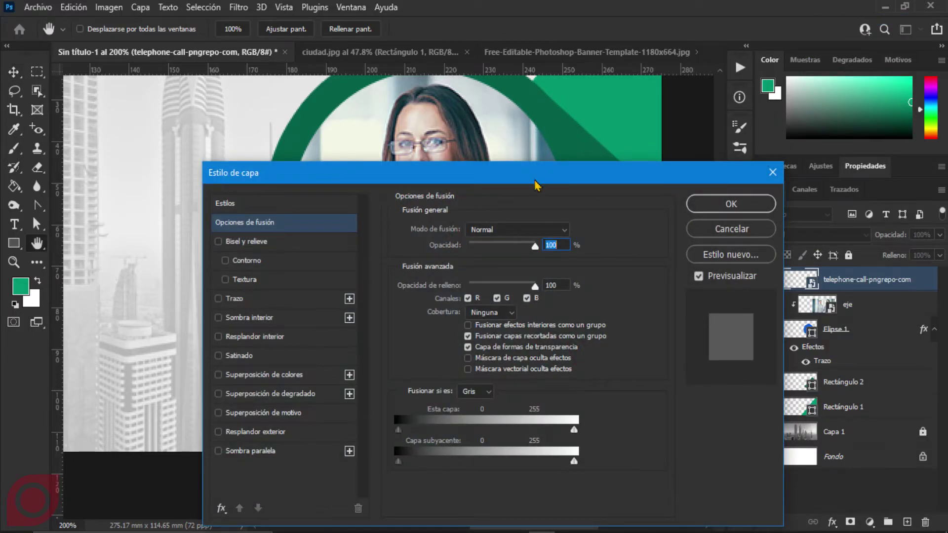
{"action": "left_click_drag", "start_coordinate": [538, 182], "coordinate": [597, 99]}
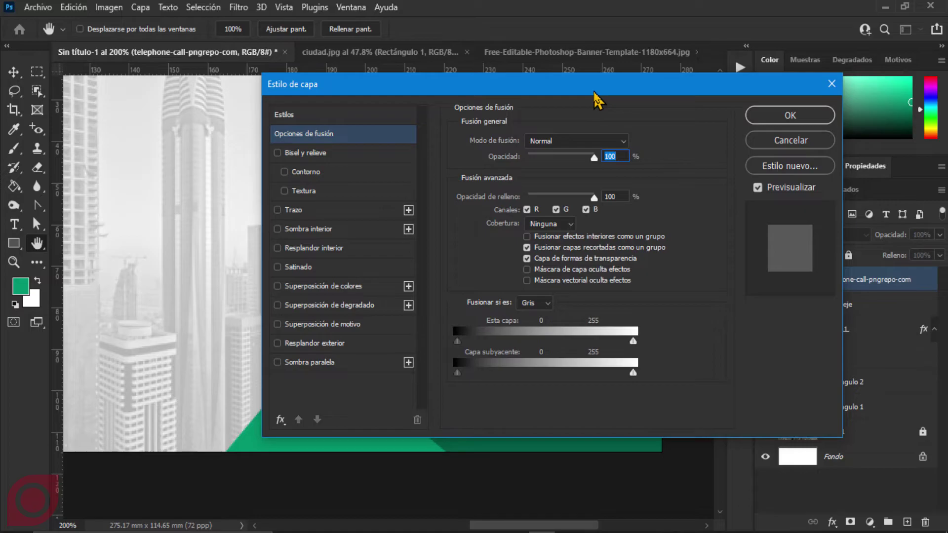
{"action": "left_click", "coordinate": [374, 293]}
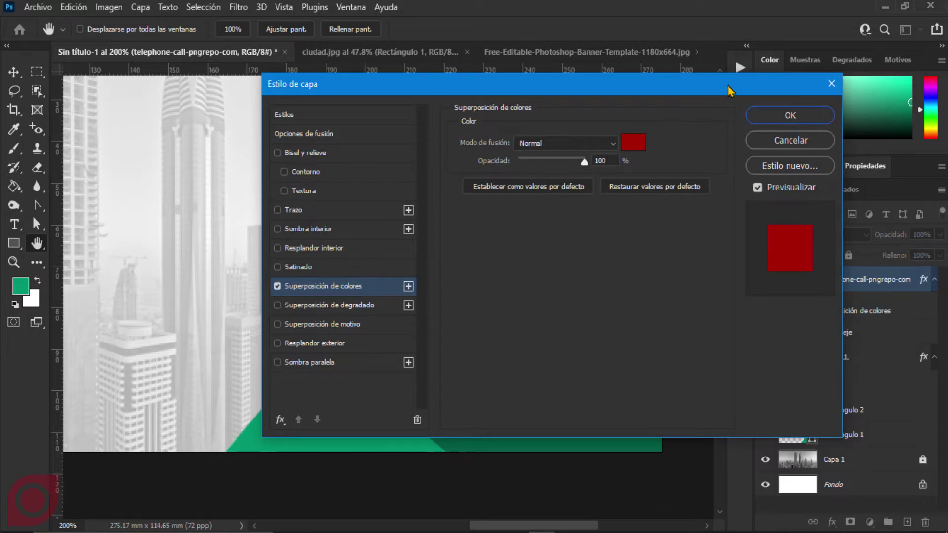
{"action": "left_click_drag", "start_coordinate": [729, 91], "coordinate": [395, 152]}
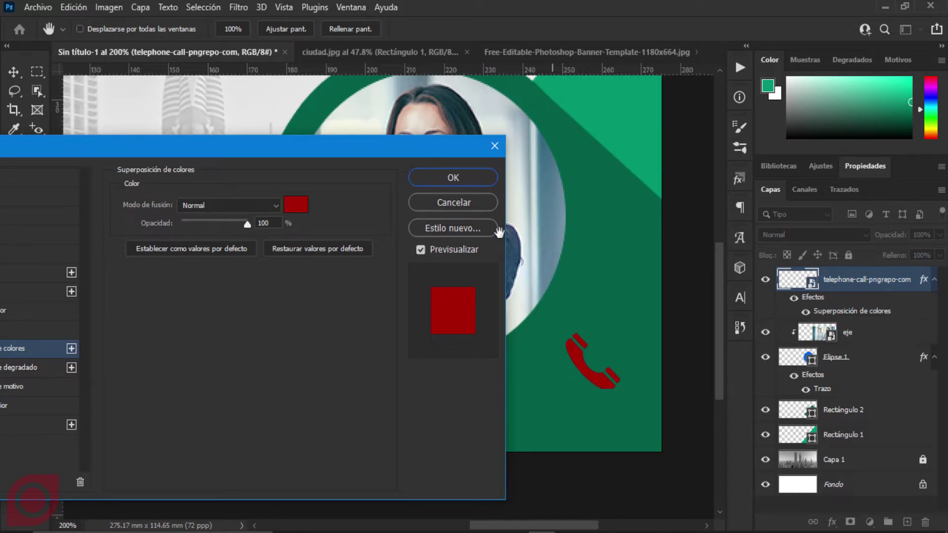
{"action": "left_click_drag", "start_coordinate": [407, 156], "coordinate": [448, 100]}
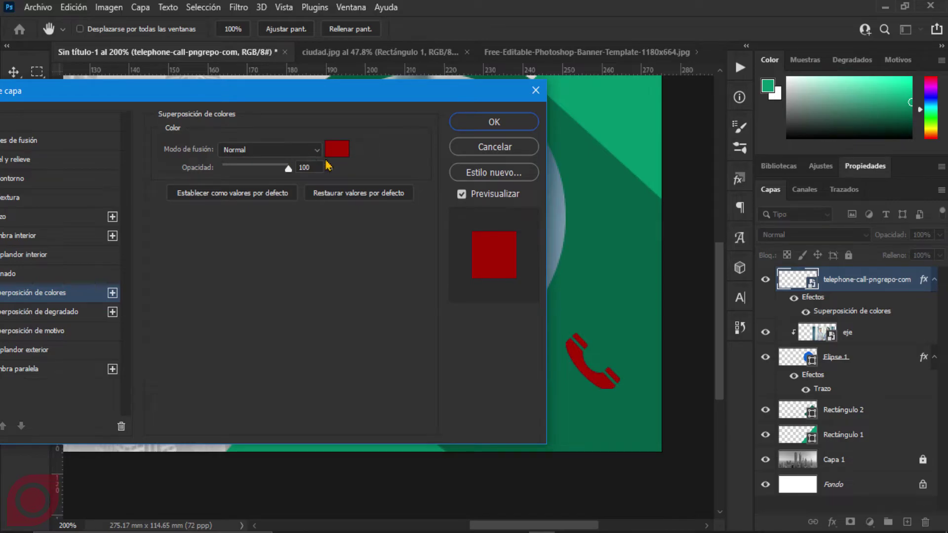
{"action": "left_click", "coordinate": [347, 156]}
{"action": "mouse_move", "coordinate": [211, 132]}
{"action": "left_mouse_down"}
{"action": "mouse_move", "coordinate": [157, 110]}
{"action": "mouse_move", "coordinate": [94, 103]}
{"action": "left_mouse_up"}
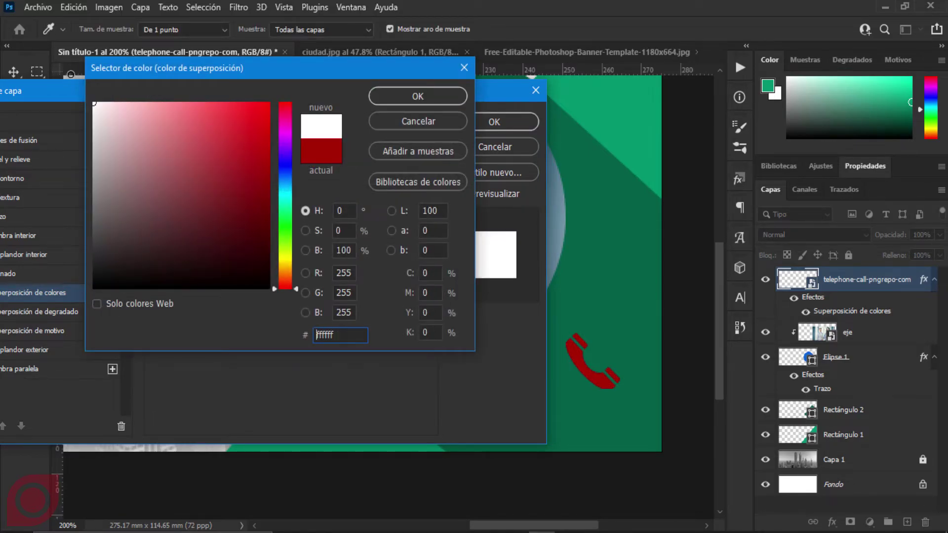
{"action": "left_click", "coordinate": [429, 101]}
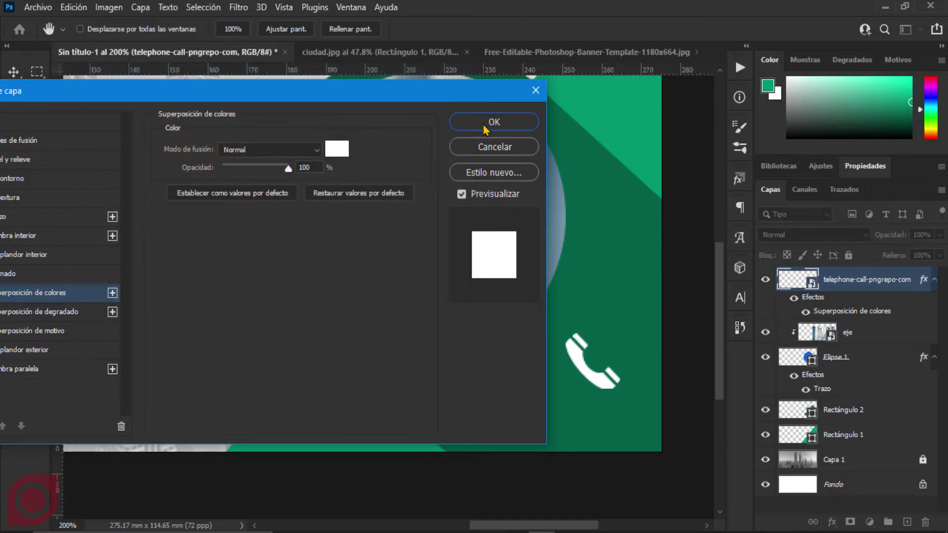
{"action": "left_click_drag", "start_coordinate": [455, 98], "coordinate": [500, 85]}
{"action": "left_click", "coordinate": [534, 110]}
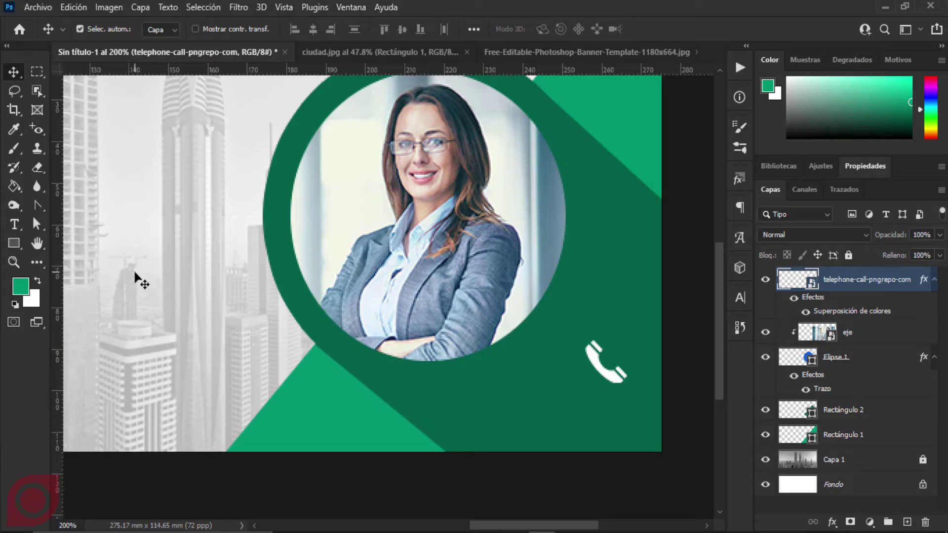
- Type a phone number as horizontal text and move it to the bottom of the green area
{"action": "left_click_drag", "start_coordinate": [18, 226], "coordinate": [166, 225]}
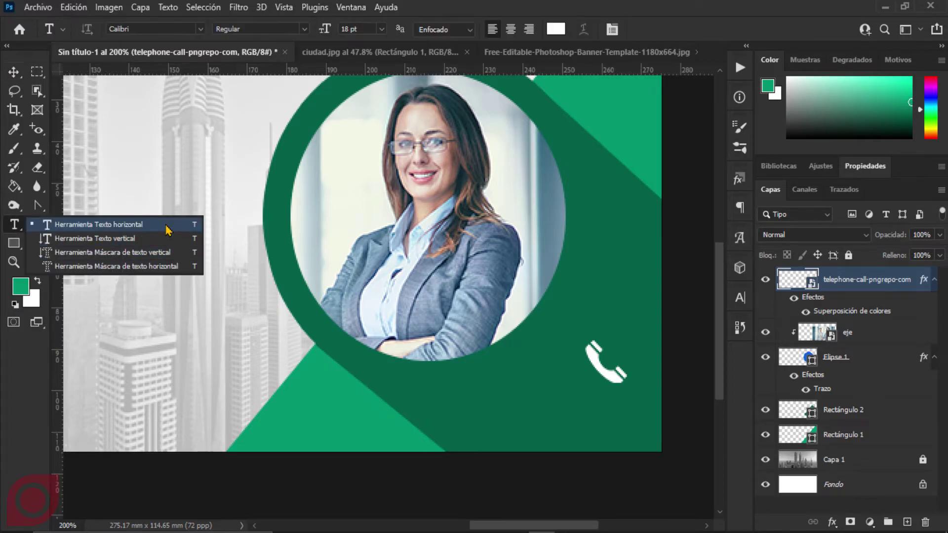
{"action": "left_click", "coordinate": [166, 225]}
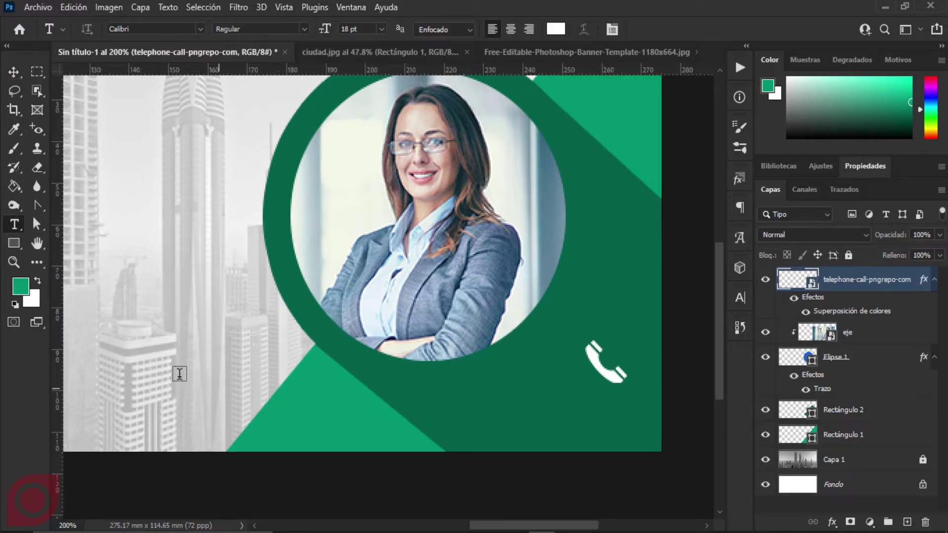
{"action": "left_click", "coordinate": [147, 335]}
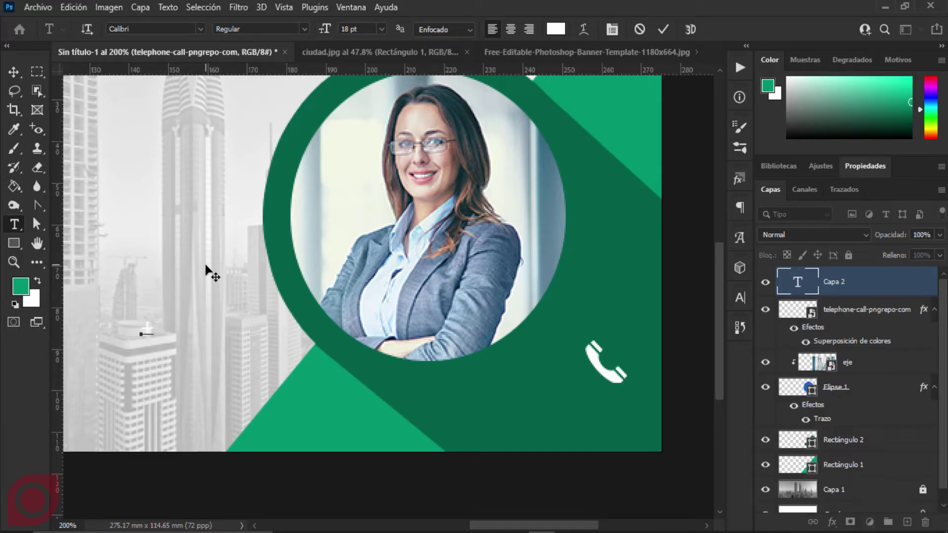
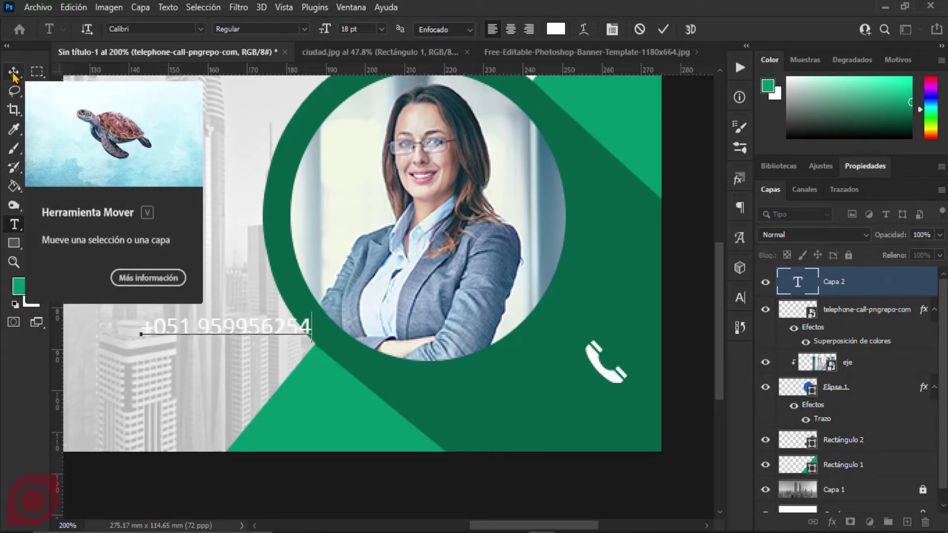
{"action": "left_click", "coordinate": [14, 74]}
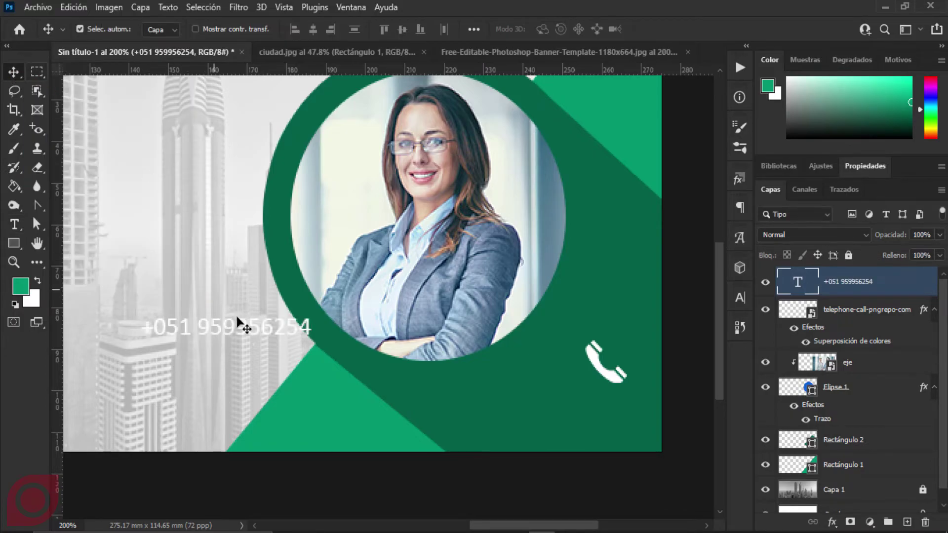
{"action": "left_click_drag", "start_coordinate": [253, 329], "coordinate": [462, 418]}
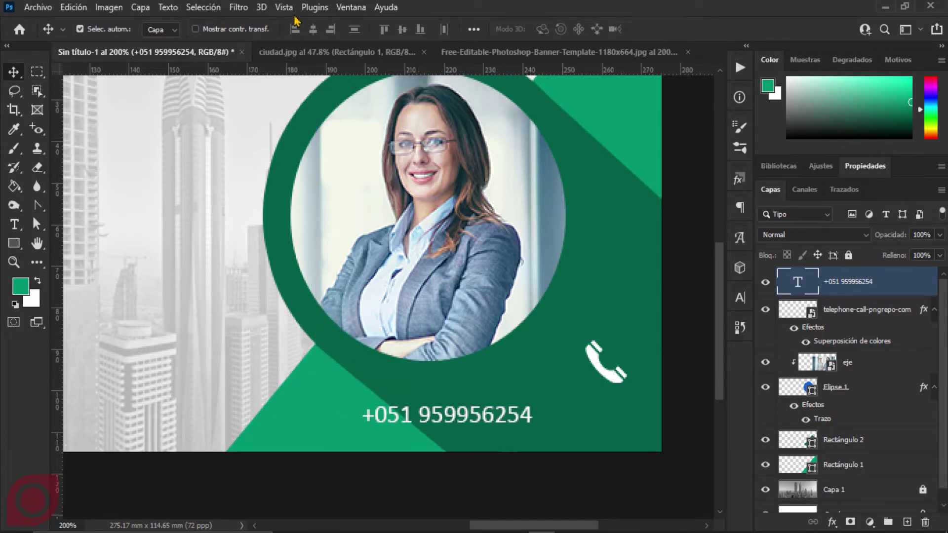
{"action": "left_click", "coordinate": [348, 10]}
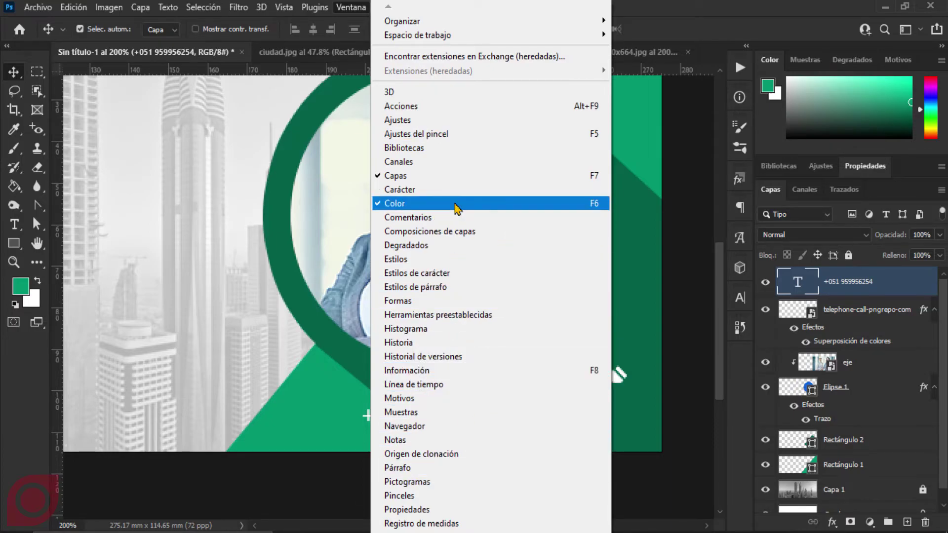
- Set the phone number text to Bold at 20 pt in the Character panel
{"action": "left_click", "coordinate": [454, 190]}
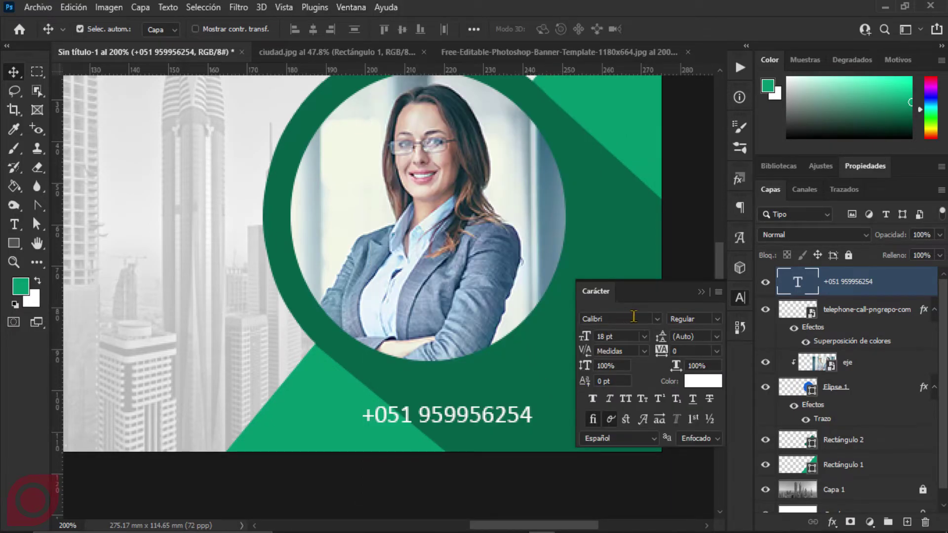
{"action": "left_click", "coordinate": [717, 321]}
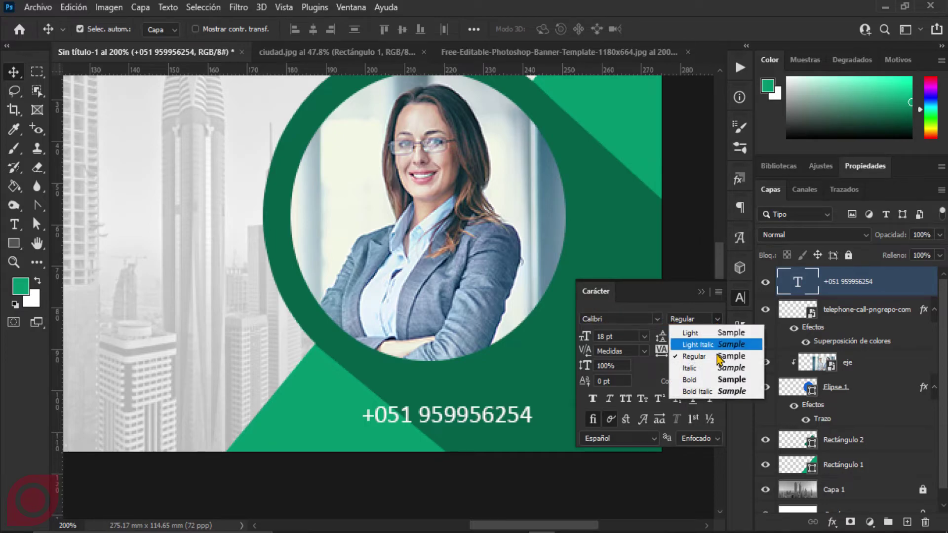
{"action": "left_click", "coordinate": [719, 387]}
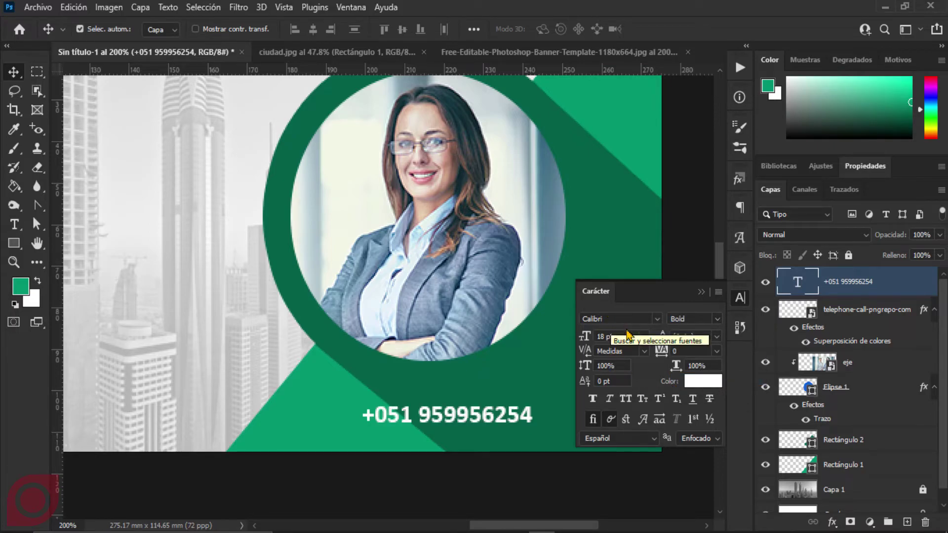
{"action": "left_click", "coordinate": [627, 335]}
{"action": "type", "text": "20"}
{"action": "key", "text": "Return"}
{"action": "key", "text": "ctrl+0"}
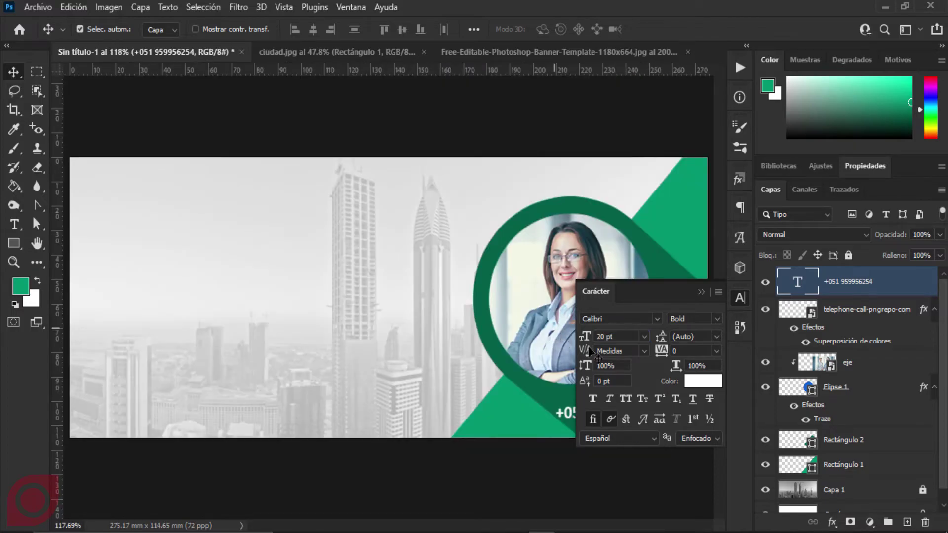
{"action": "left_click", "coordinate": [698, 292]}
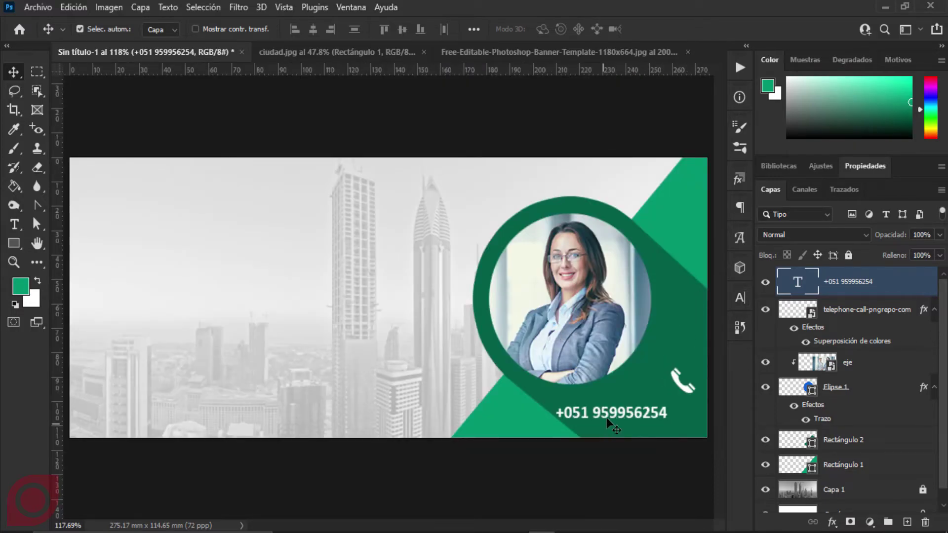
- Move the phone number right beneath the phone icon and nudge it up
{"action": "left_click_drag", "start_coordinate": [607, 419], "coordinate": [674, 414]}
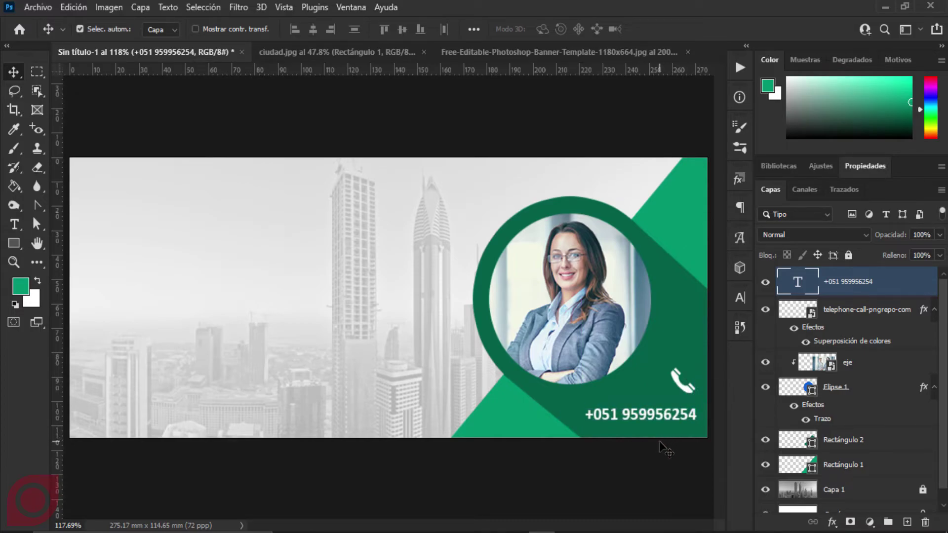
{"action": "key", "text": "Up"}
{"action": "key", "text": "Up"}
{"action": "left_click", "coordinate": [543, 474]}
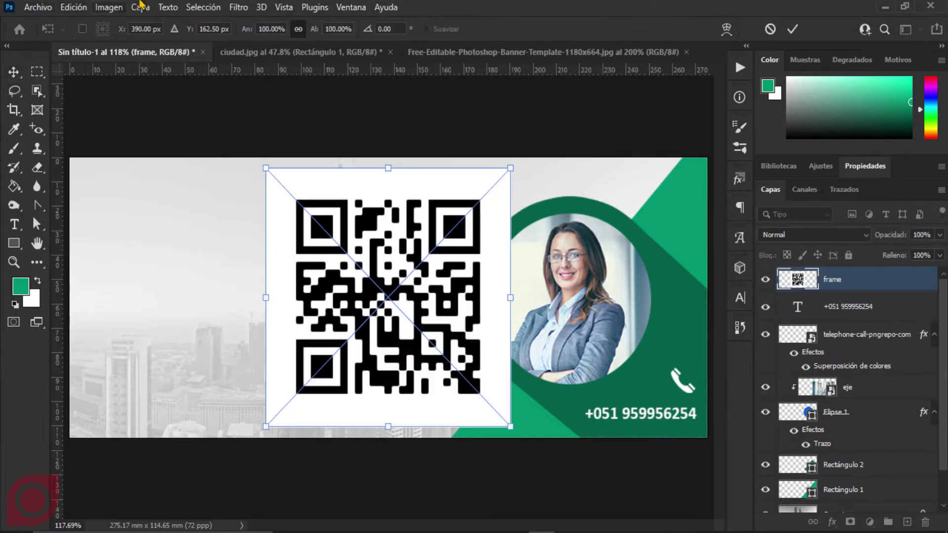
- Scale the QR code down to 14.47% and set it at the banner's bottom beside the green diagonal
{"action": "mouse_move", "coordinate": [513, 170]}
{"action": "left_mouse_down"}
{"action": "mouse_move", "coordinate": [433, 285]}
{"action": "mouse_move", "coordinate": [344, 347]}
{"action": "left_mouse_up"}
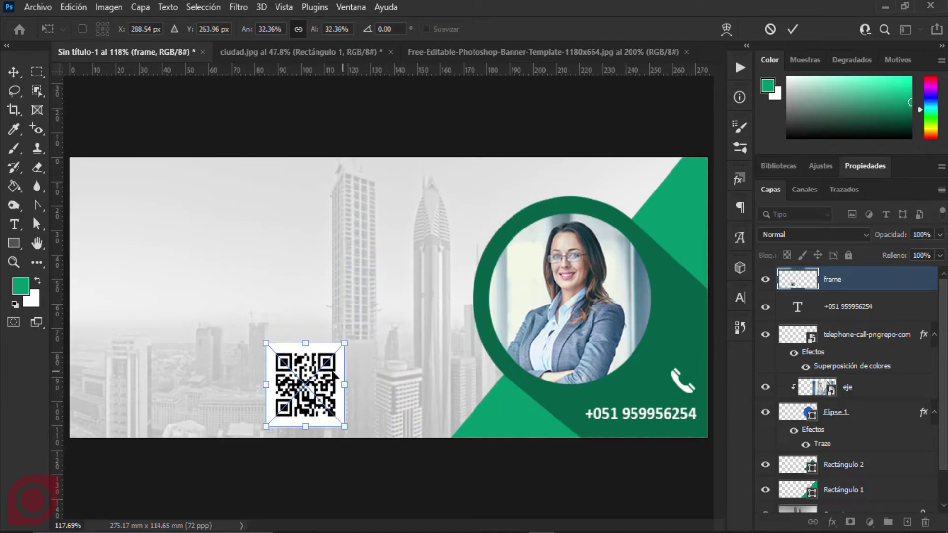
{"action": "left_click_drag", "start_coordinate": [335, 382], "coordinate": [422, 374]}
{"action": "mouse_move", "coordinate": [432, 339]}
{"action": "left_mouse_down"}
{"action": "mouse_move", "coordinate": [400, 376]}
{"action": "mouse_move", "coordinate": [481, 413]}
{"action": "mouse_move", "coordinate": [476, 266]}
{"action": "mouse_move", "coordinate": [457, 260]}
{"action": "left_mouse_up"}
{"action": "key", "text": "ctrl+plus"}
{"action": "key", "text": "ctrl+plus"}
{"action": "key", "text": "ctrl+plus"}
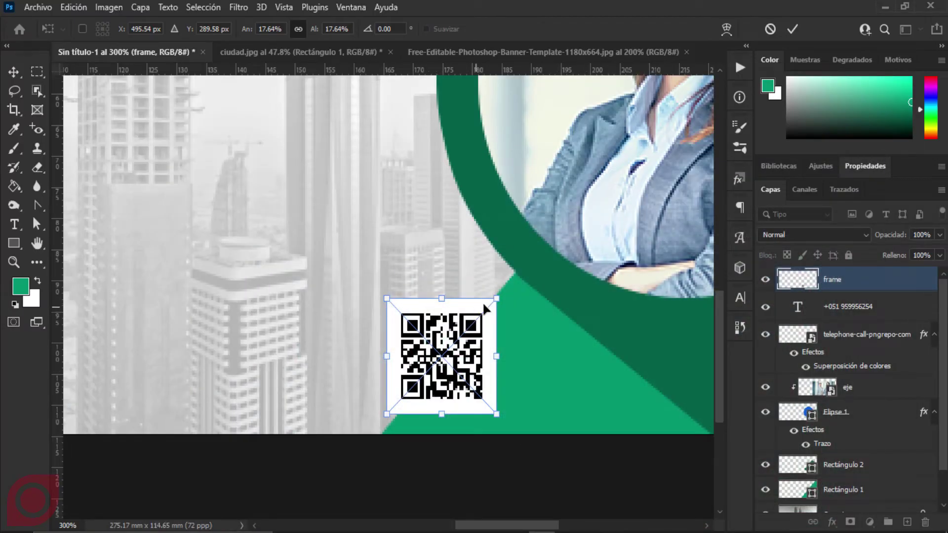
{"action": "left_click_drag", "start_coordinate": [496, 298], "coordinate": [489, 314]}
{"action": "left_click_drag", "start_coordinate": [467, 351], "coordinate": [481, 350]}
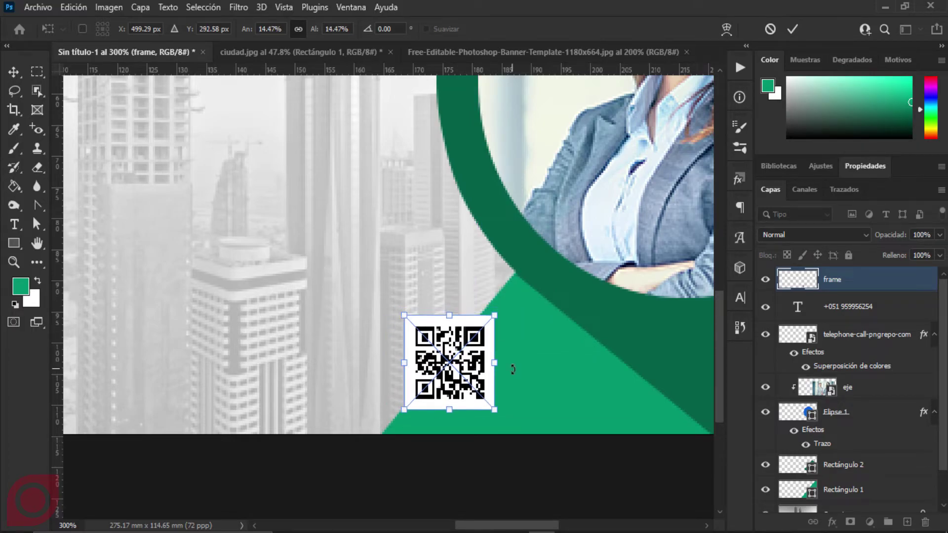
{"action": "key", "text": "Return"}
{"action": "key", "text": "ctrl+0"}
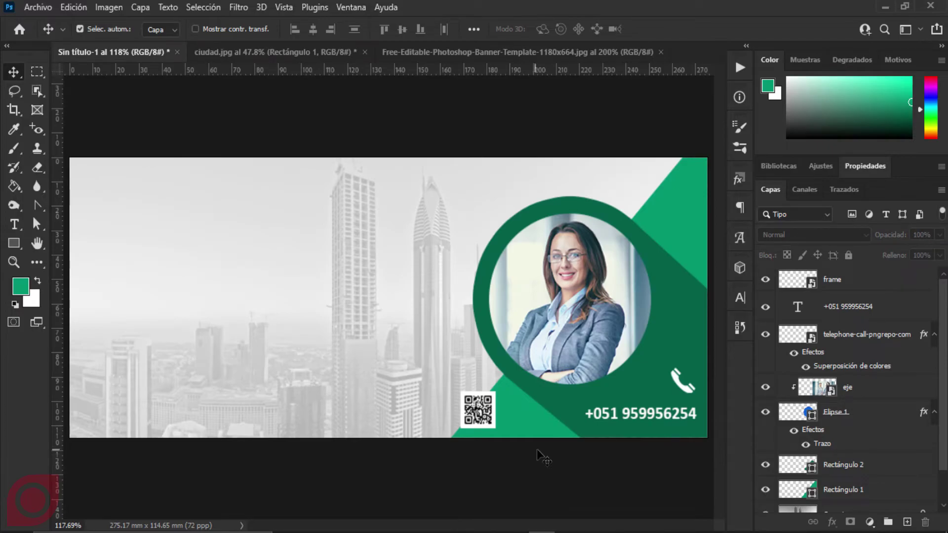
- Type the headline WE ARE / CREATIVE / AGENCY on three lines at the upper left
{"action": "left_click", "coordinate": [20, 226]}
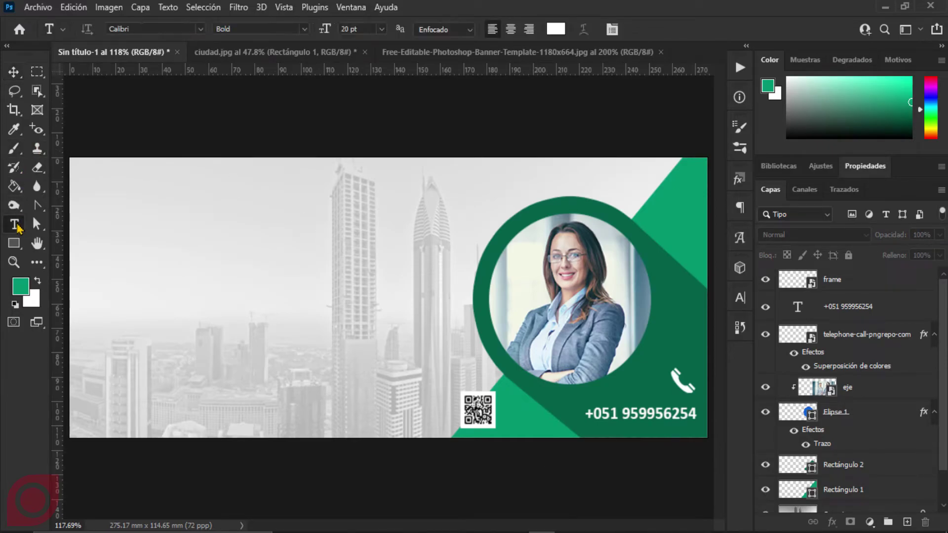
{"action": "left_click", "coordinate": [122, 221]}
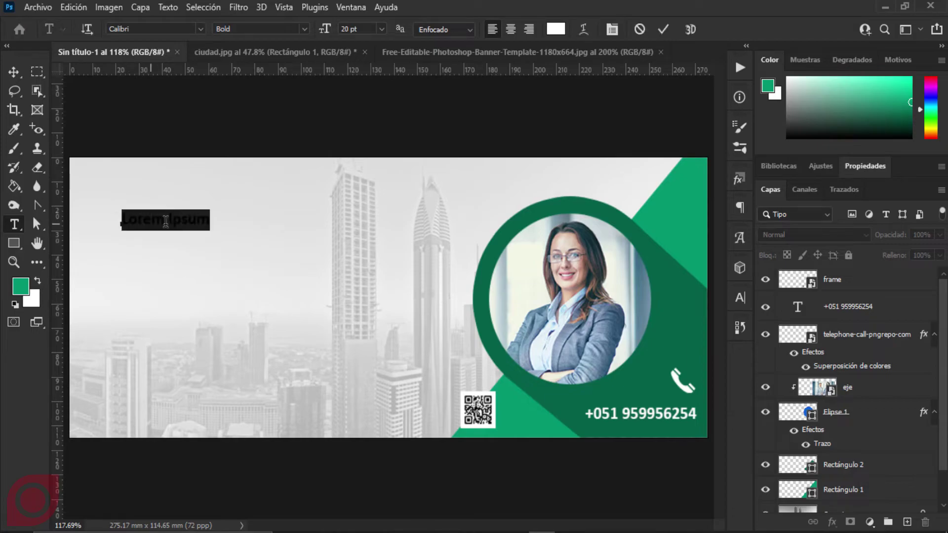
{"action": "type", "text": "WE ARE"}
{"action": "key", "text": "Return"}
{"action": "type", "text": "CREATIVE"}
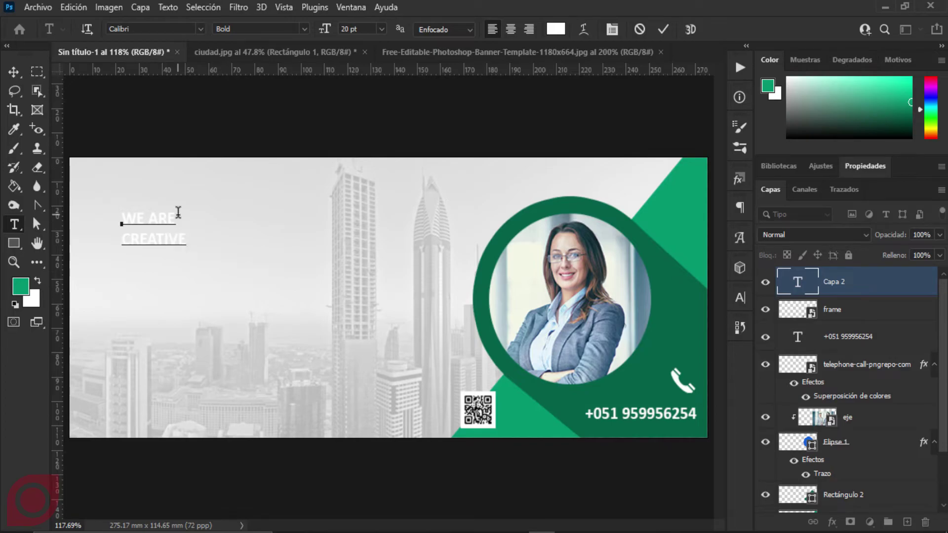
{"action": "key", "text": "alt+Tab"}
{"action": "key", "text": "alt+Tab"}
{"action": "type", "text": "AGENCY"}
{"action": "left_click", "coordinate": [19, 75]}
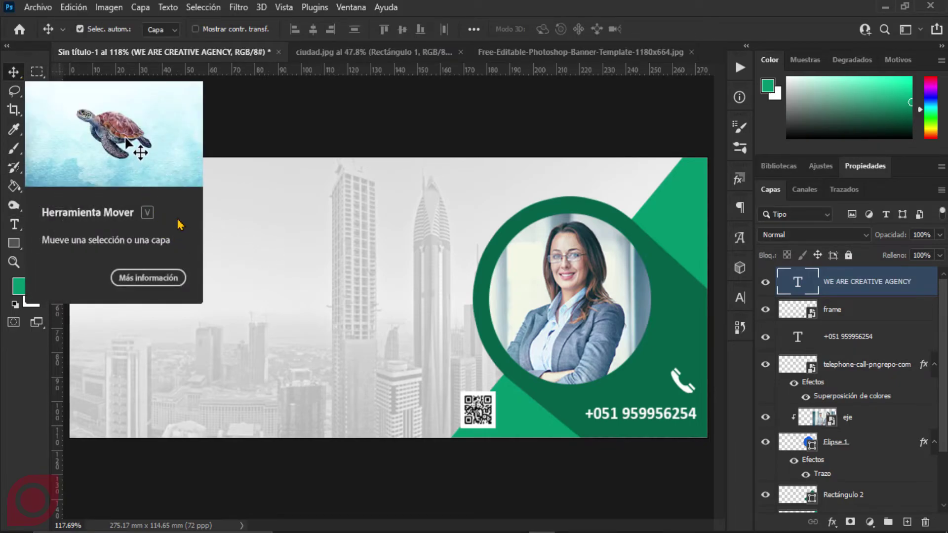
{"action": "left_click_drag", "start_coordinate": [157, 221], "coordinate": [179, 217]}
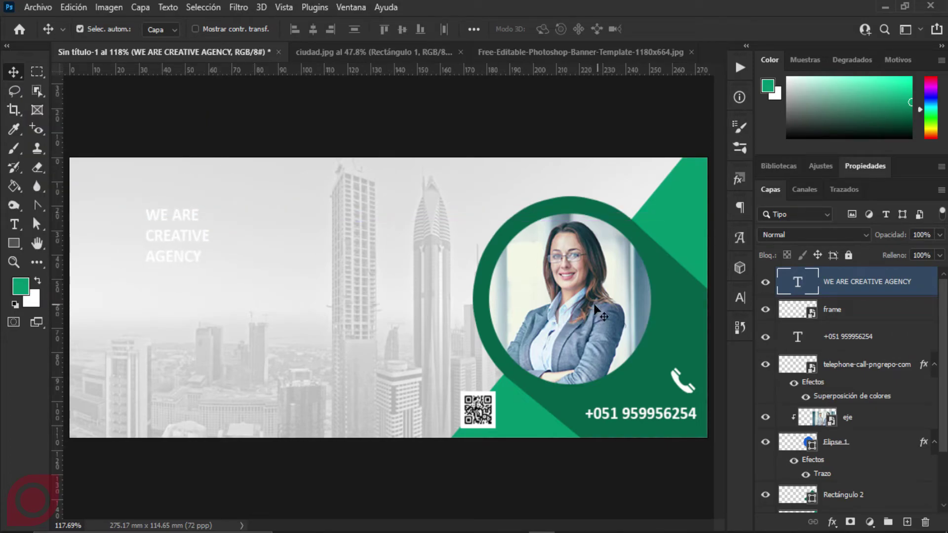
- Set the headline to 32 pt and colour it dark green 006048 sampled from the ring
{"action": "left_click", "coordinate": [351, 8]}
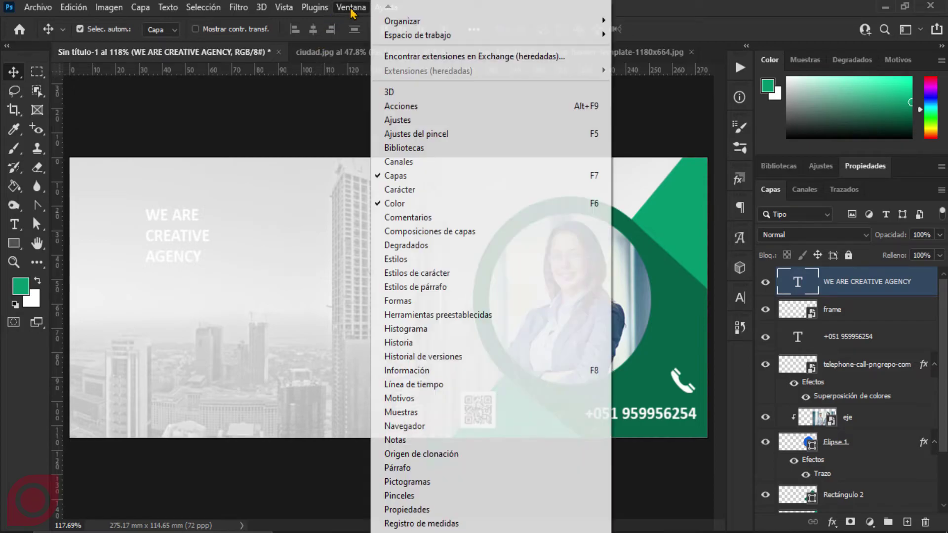
{"action": "left_click", "coordinate": [459, 191]}
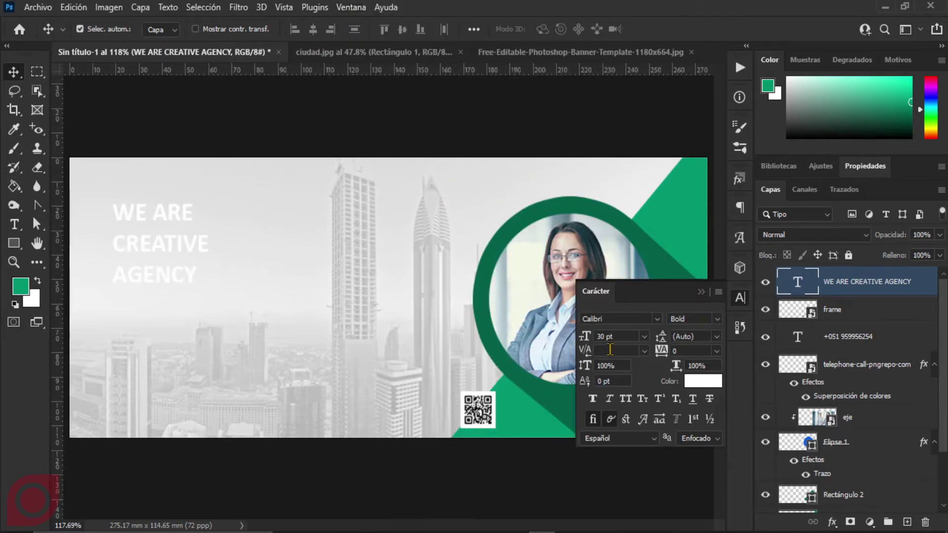
{"action": "left_click", "coordinate": [619, 336]}
{"action": "type", "text": "32"}
{"action": "key", "text": "Return"}
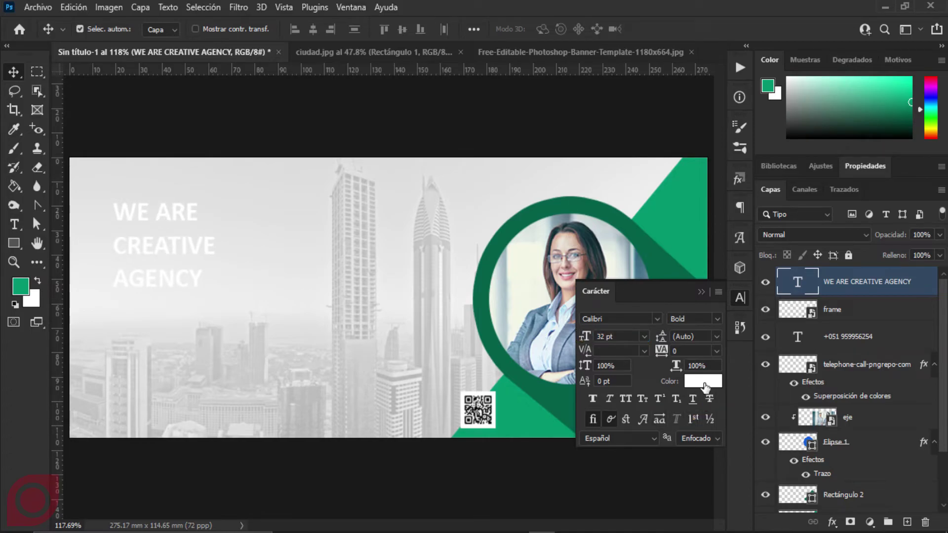
{"action": "left_click", "coordinate": [704, 387]}
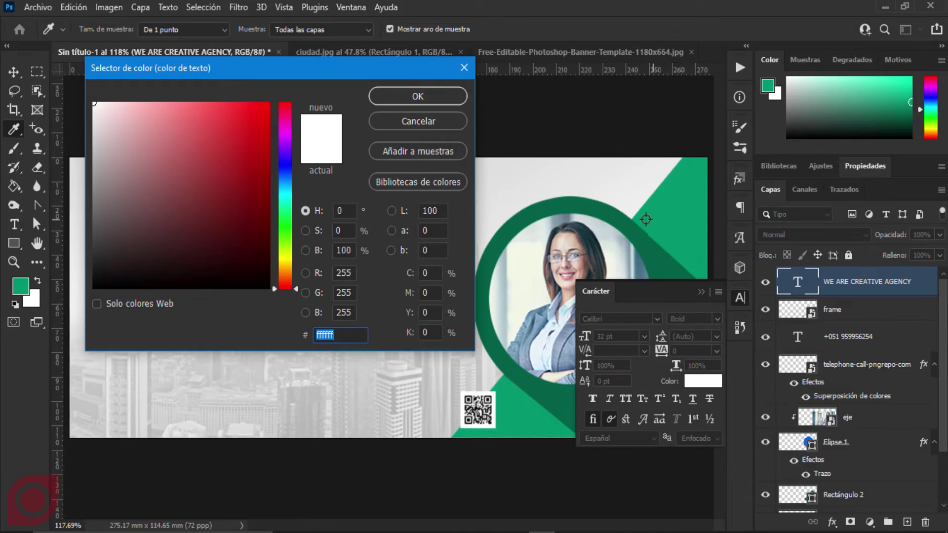
{"action": "left_click", "coordinate": [610, 213]}
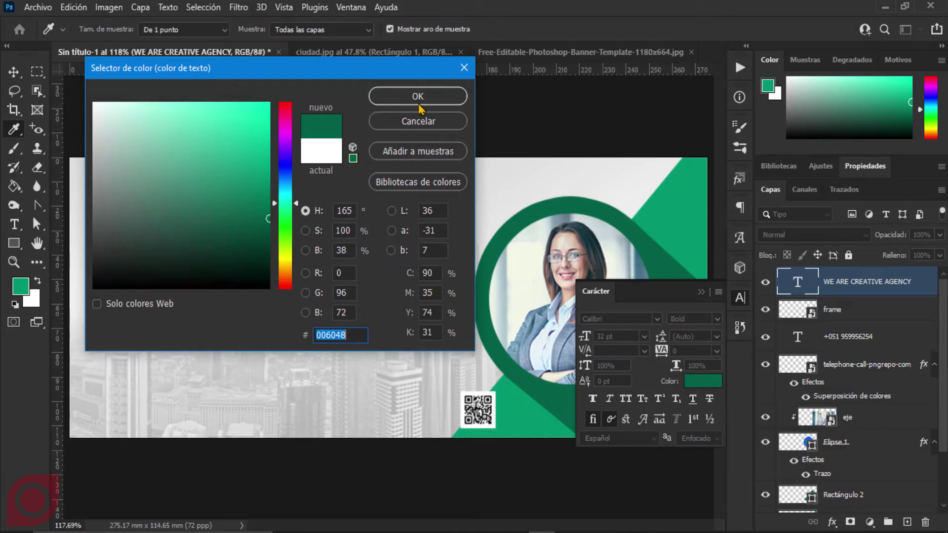
{"action": "left_click", "coordinate": [413, 97]}
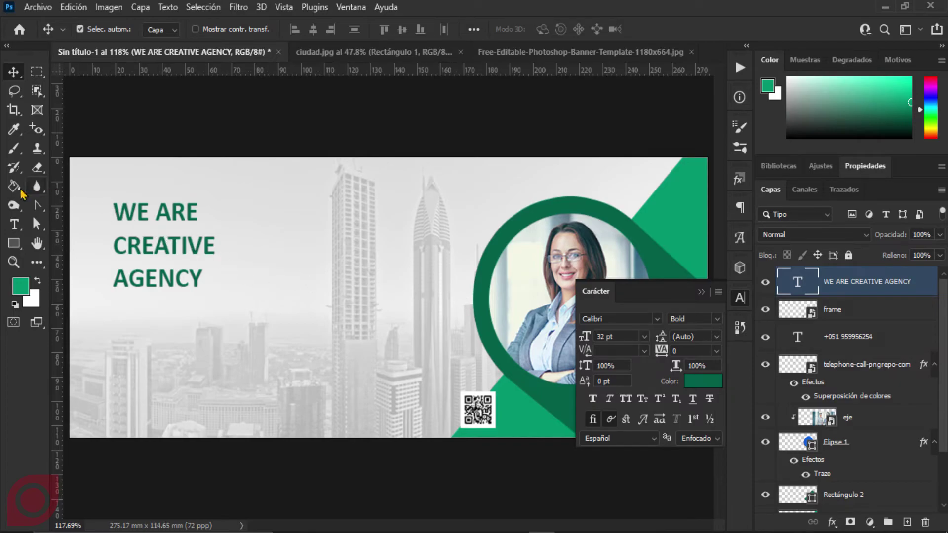
- Colour the headline's WE ARE line black
{"action": "left_click", "coordinate": [13, 224]}
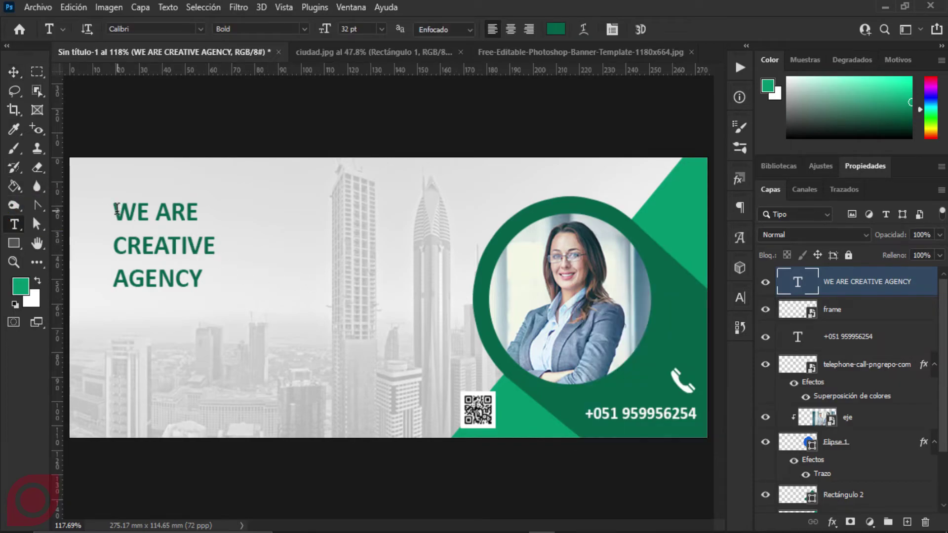
{"action": "left_click_drag", "start_coordinate": [115, 211], "coordinate": [200, 214]}
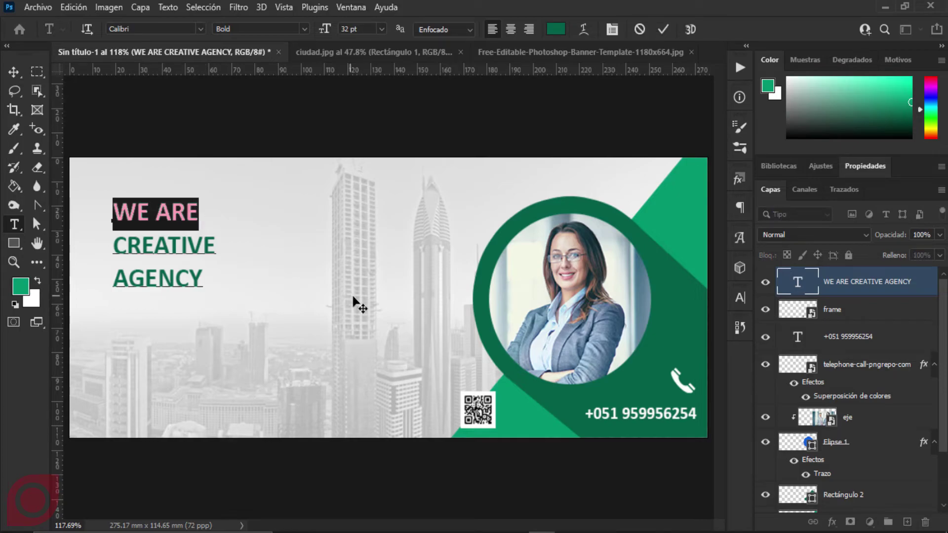
{"action": "left_click", "coordinate": [740, 299]}
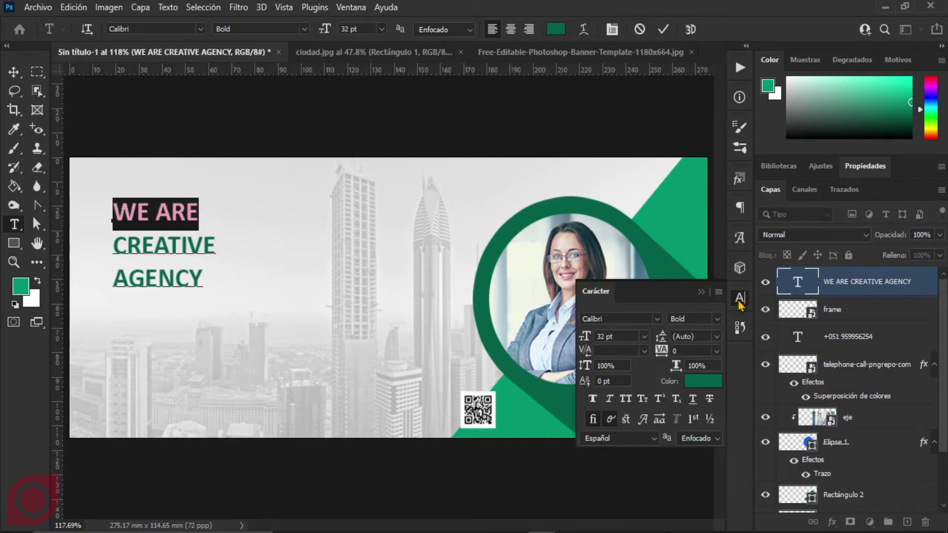
{"action": "left_click", "coordinate": [701, 381]}
{"action": "key", "text": "Return"}
- Make AGENCY black (000000) and Regular weight
{"action": "left_click", "coordinate": [130, 279]}
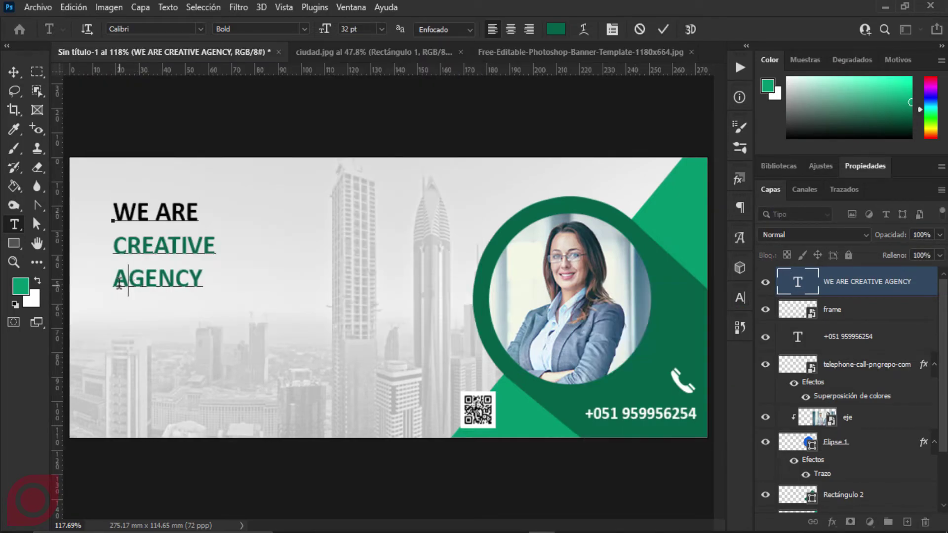
{"action": "left_click_drag", "start_coordinate": [115, 281], "coordinate": [238, 281]}
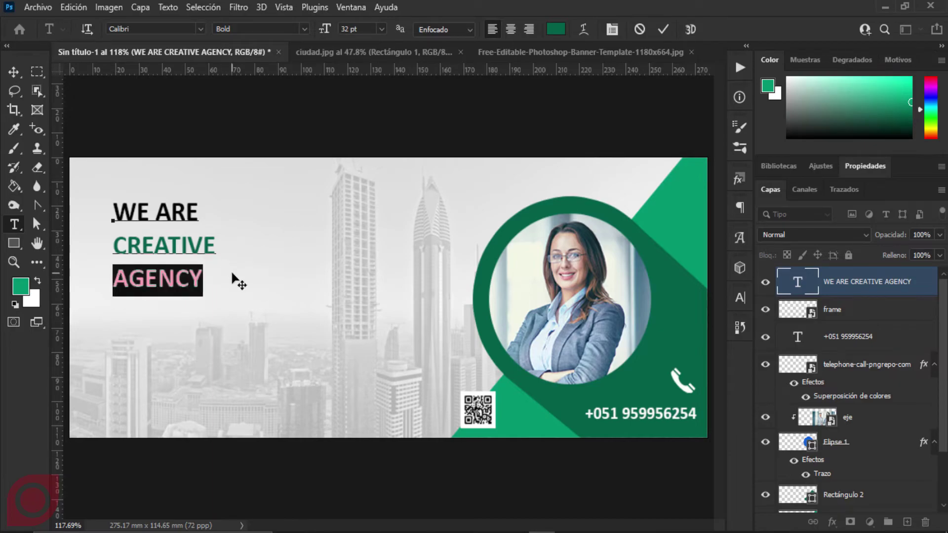
{"action": "left_click", "coordinate": [739, 298]}
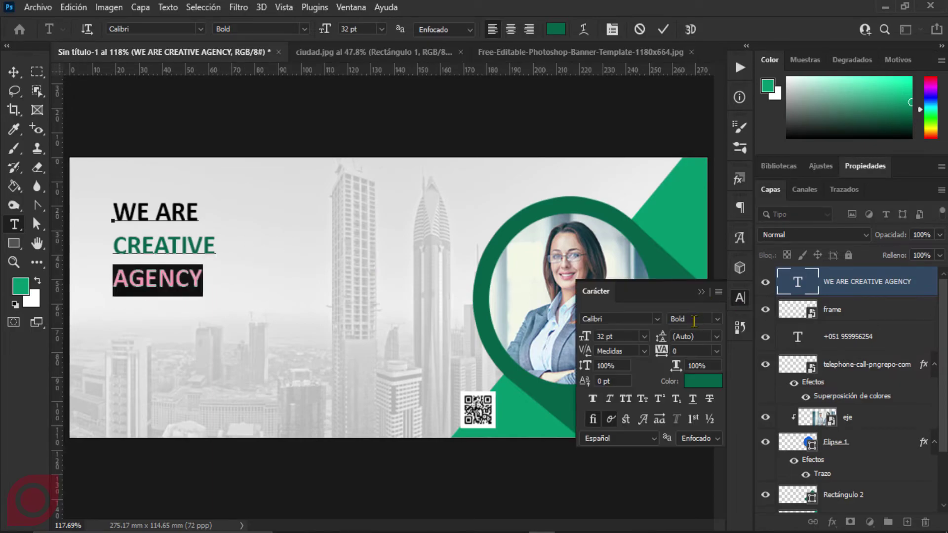
{"action": "left_click", "coordinate": [695, 388]}
{"action": "type", "text": "000000"}
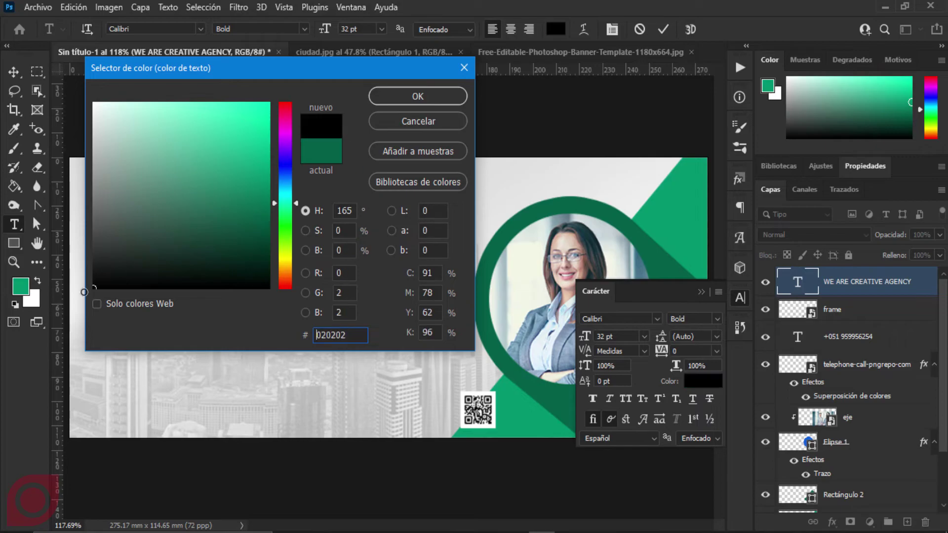
{"action": "left_click", "coordinate": [425, 102]}
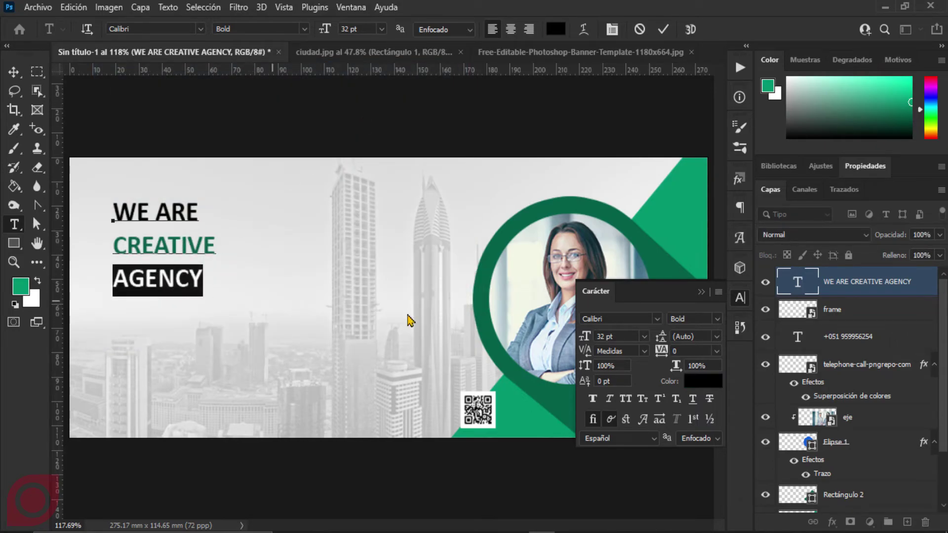
{"action": "left_click", "coordinate": [717, 321]}
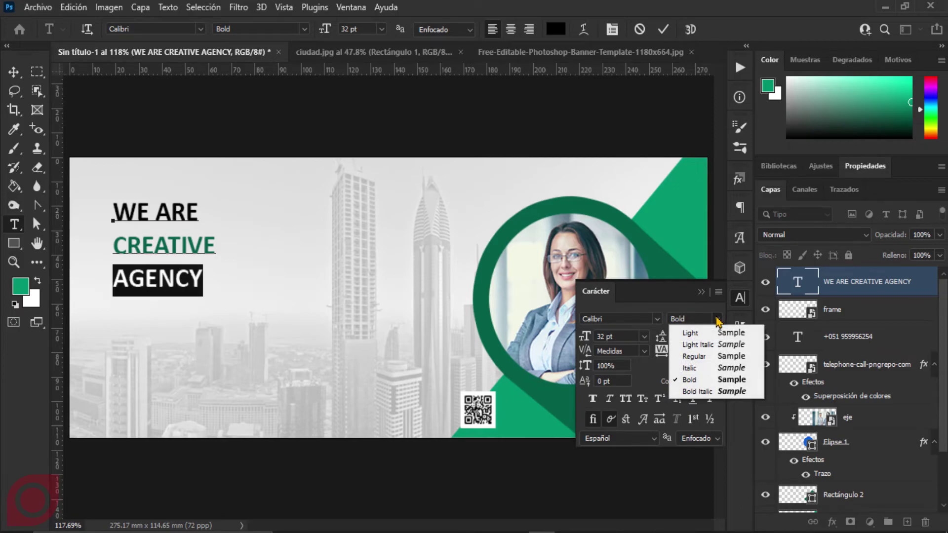
{"action": "left_click", "coordinate": [706, 357]}
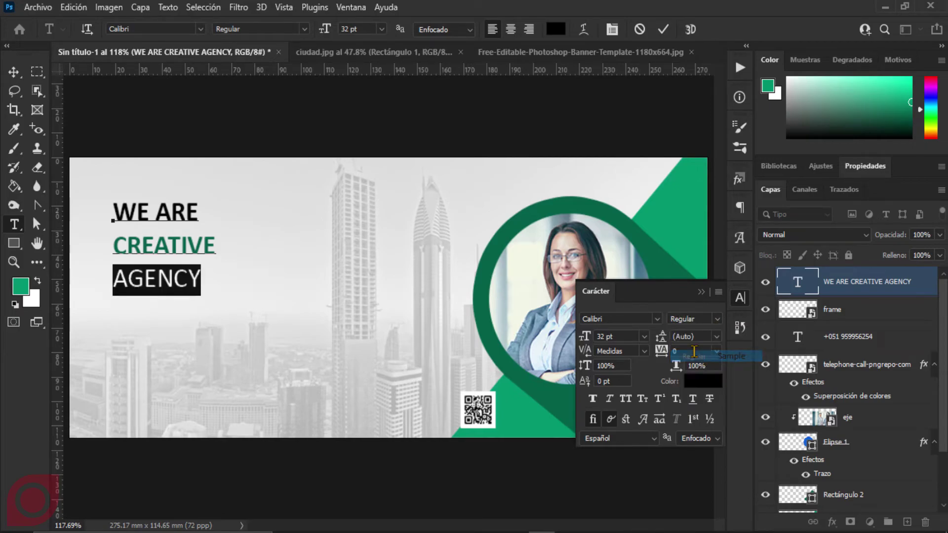
- Set WE ARE to Regular weight
{"action": "left_click", "coordinate": [158, 212]}
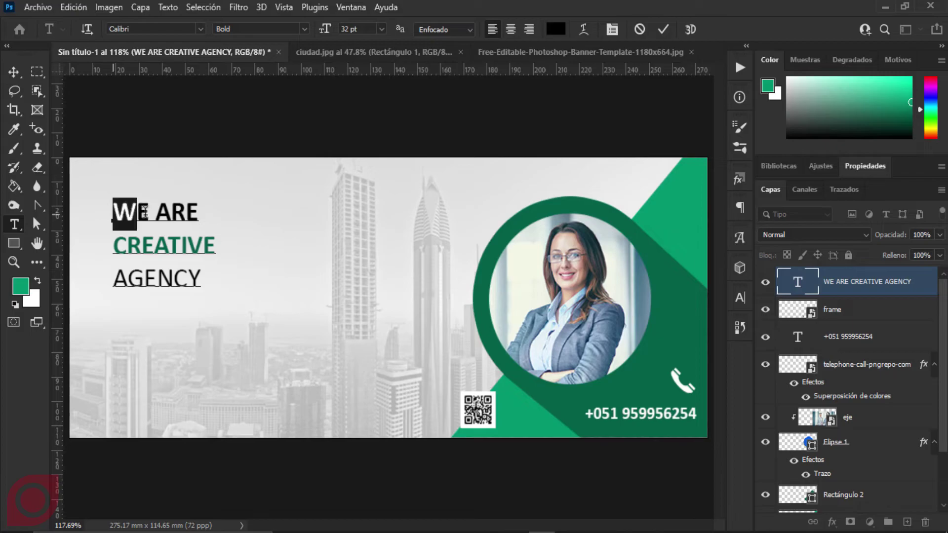
{"action": "left_click_drag", "start_coordinate": [113, 213], "coordinate": [206, 215]}
{"action": "left_click", "coordinate": [738, 298]}
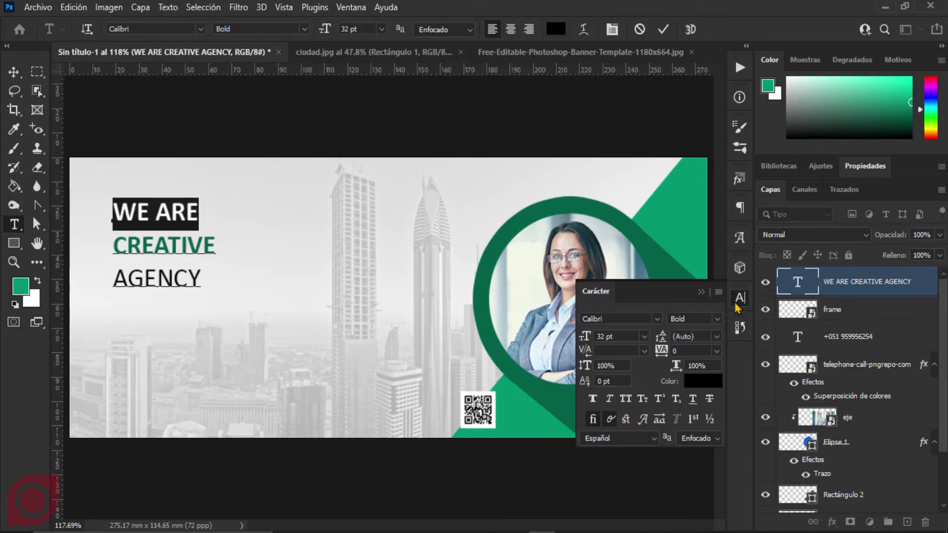
{"action": "left_click", "coordinate": [721, 328]}
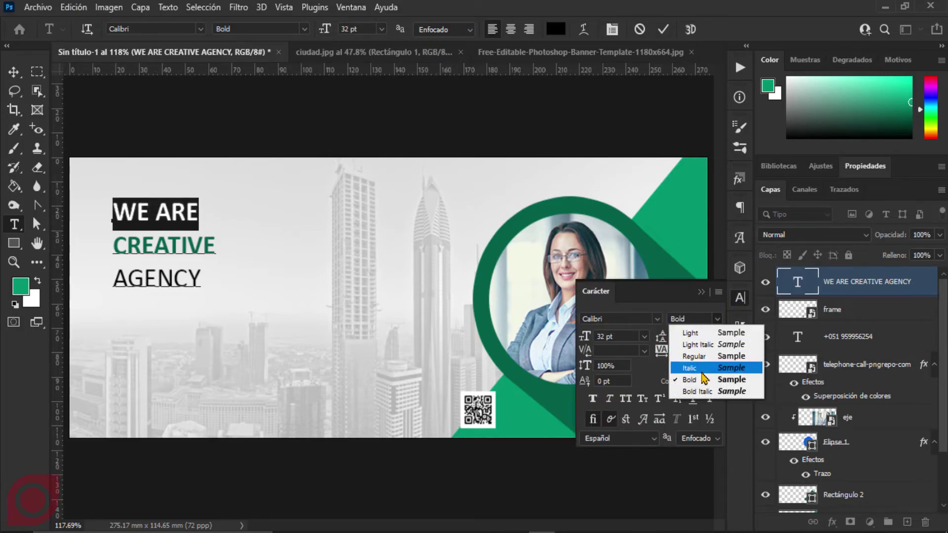
{"action": "left_click", "coordinate": [706, 359]}
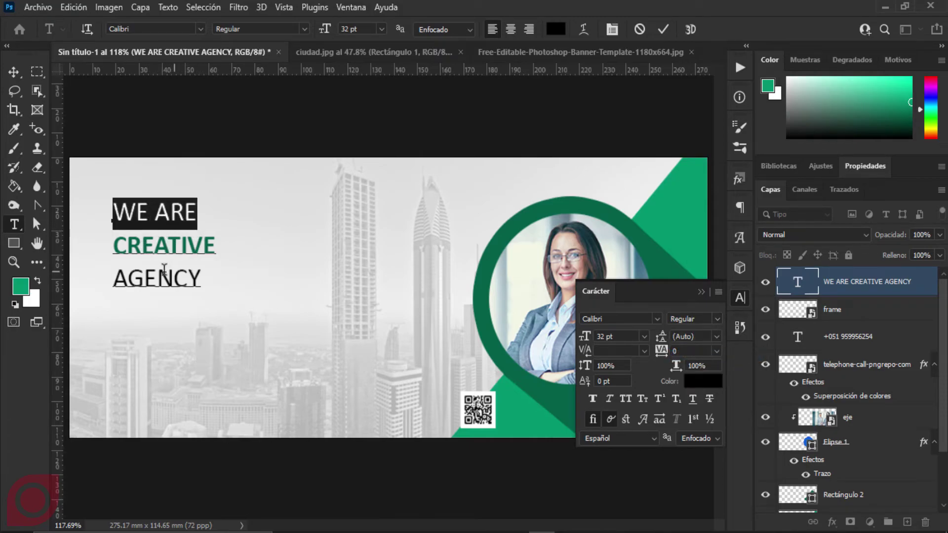
- Enlarge the WE ARE CREATIVE AGENCY headline to 42 pt and shift it slightly
{"action": "key", "text": "Escape"}
{"action": "key", "text": "v"}
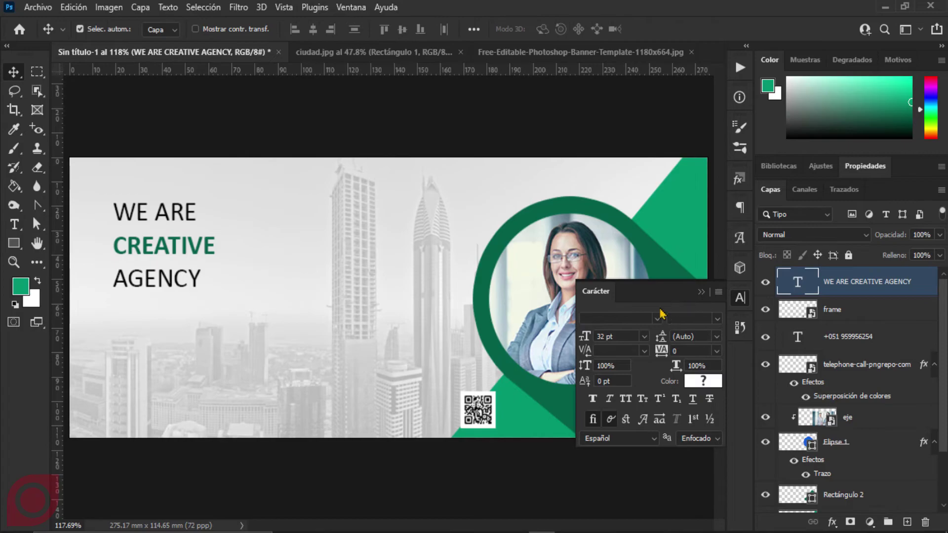
{"action": "double_click", "coordinate": [608, 336]}
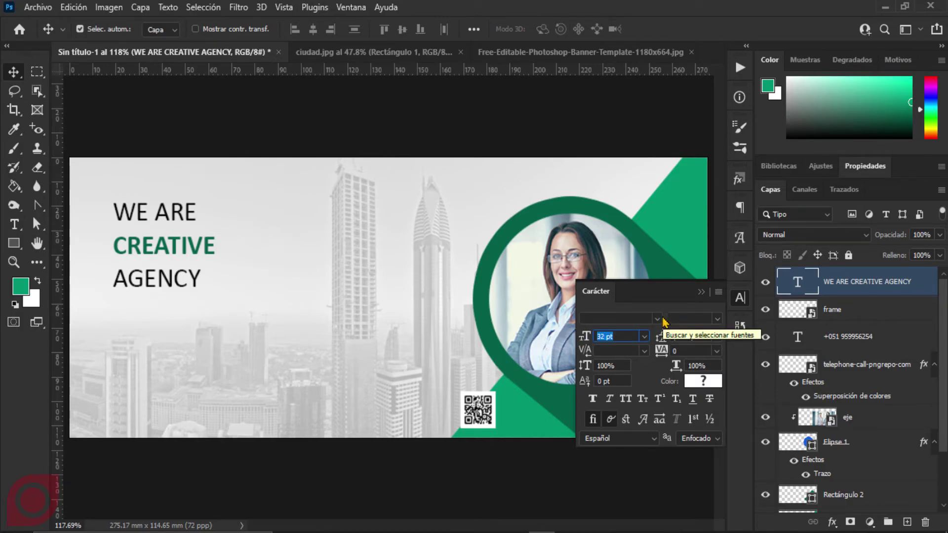
{"action": "type", "text": "42"}
{"action": "key", "text": "Return"}
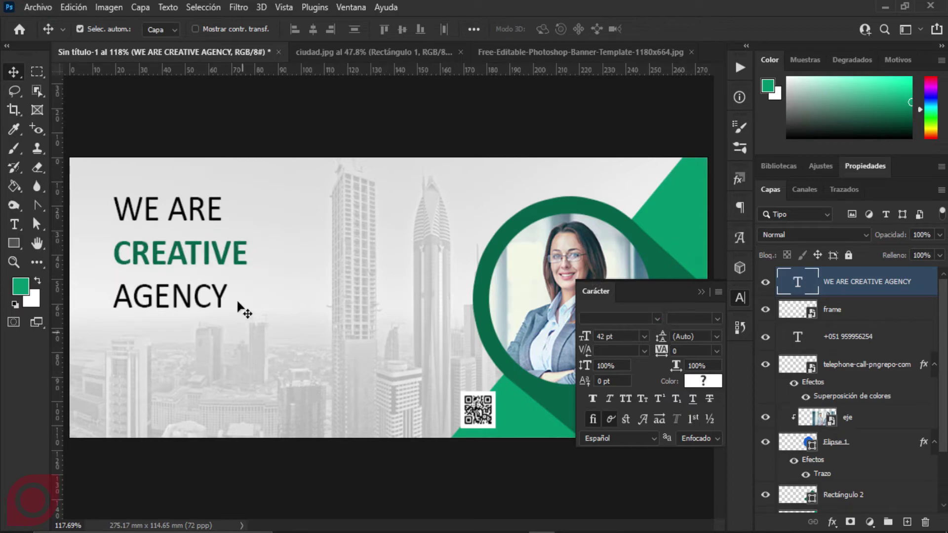
{"action": "left_click_drag", "start_coordinate": [231, 253], "coordinate": [223, 246]}
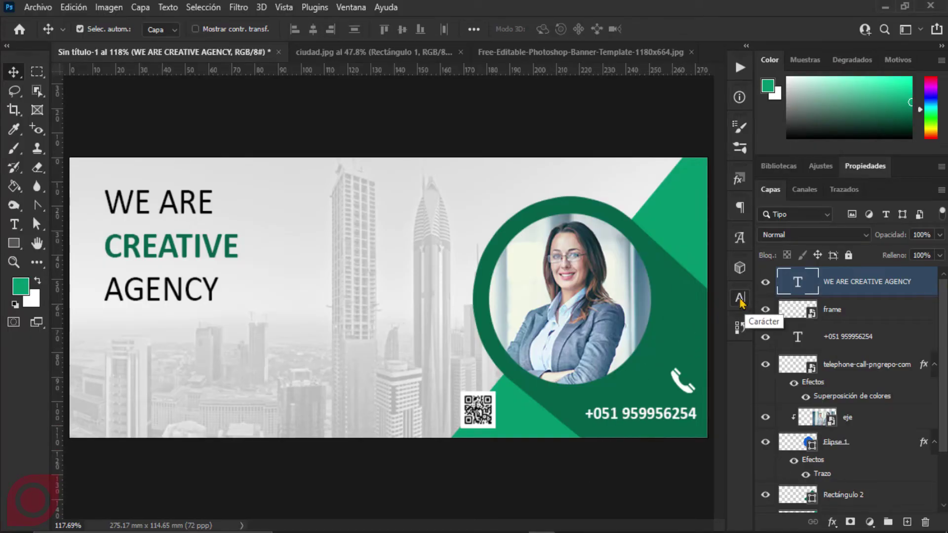
- Set the headline leading to 36 pt in Carácter and move it up-left into place
{"action": "left_click", "coordinate": [351, 7]}
{"action": "left_click", "coordinate": [403, 189]}
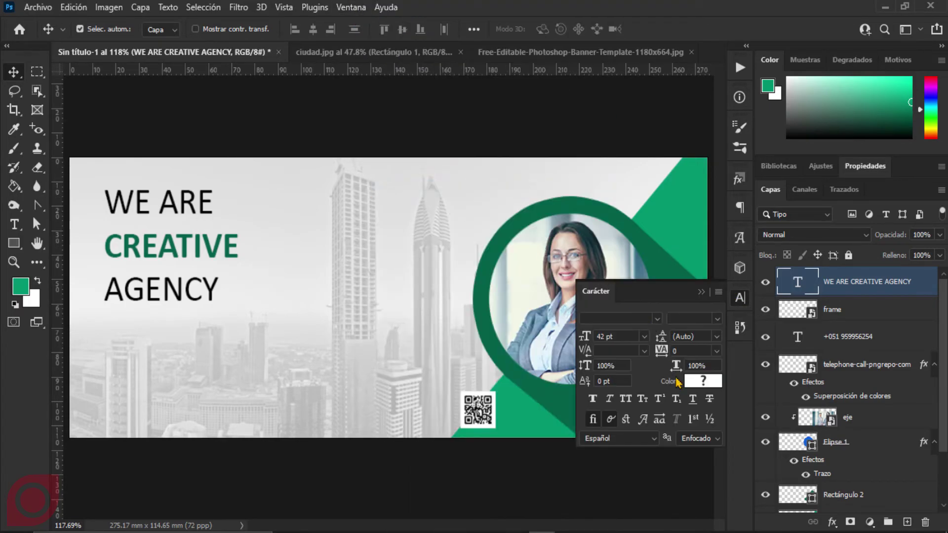
{"action": "left_click", "coordinate": [716, 337]}
{"action": "left_click", "coordinate": [690, 484]}
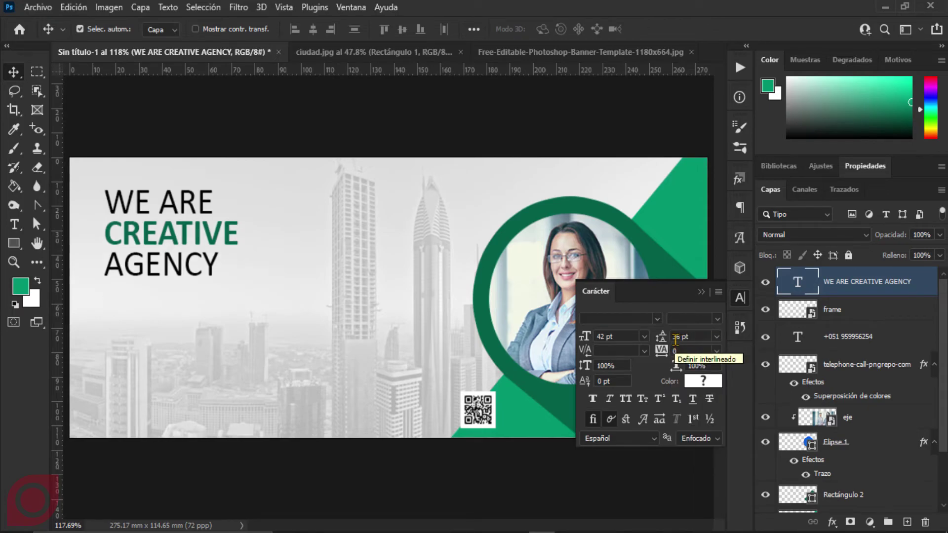
{"action": "key", "text": "shift+Right"}
{"action": "key", "text": "shift+Right"}
{"action": "key", "text": "shift+Right"}
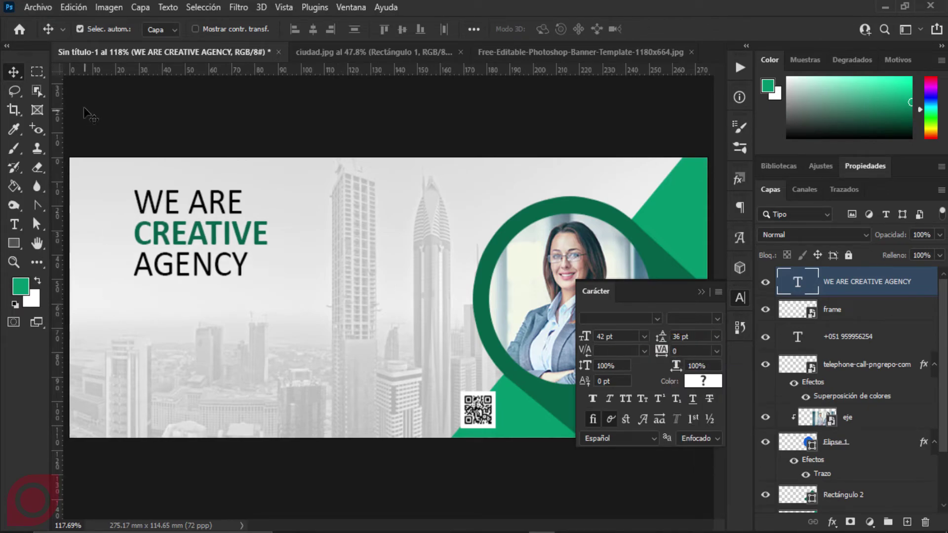
{"action": "left_click", "coordinate": [200, 148]}
{"action": "left_click_drag", "start_coordinate": [202, 240], "coordinate": [191, 228]}
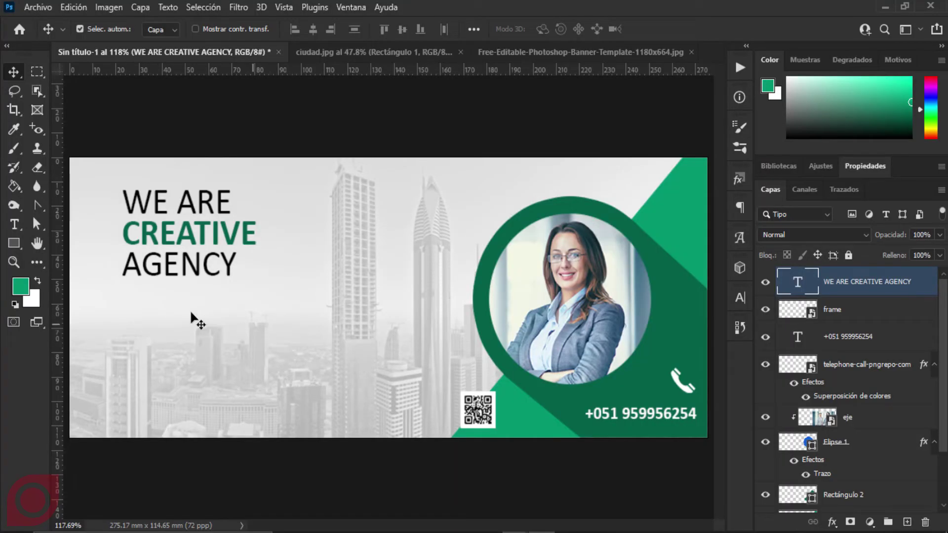
{"action": "left_click", "coordinate": [13, 224]}
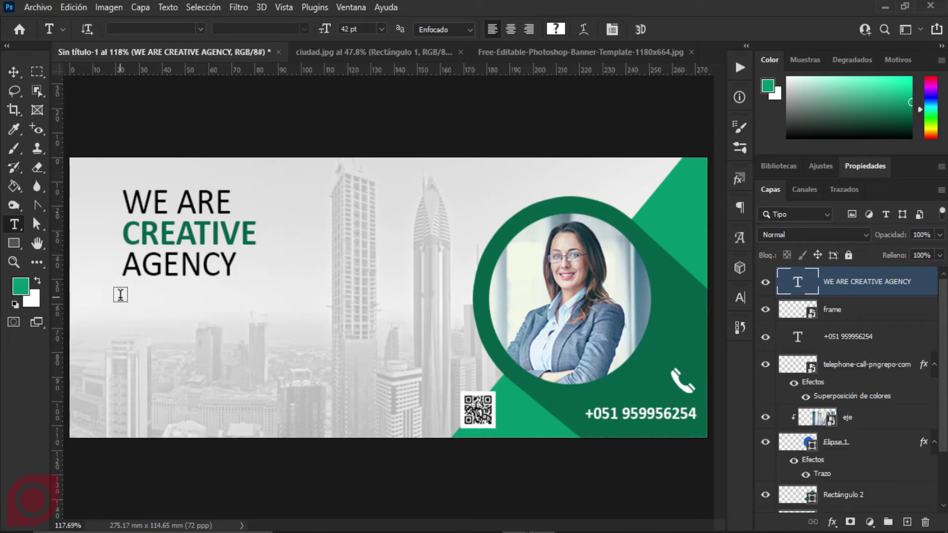
- Draw a paragraph text box of Lorem ipsum placeholder text under the headline
{"action": "mouse_move", "coordinate": [122, 297]}
{"action": "left_mouse_down"}
{"action": "mouse_move", "coordinate": [247, 347]}
{"action": "mouse_move", "coordinate": [417, 373]}
{"action": "left_mouse_up"}
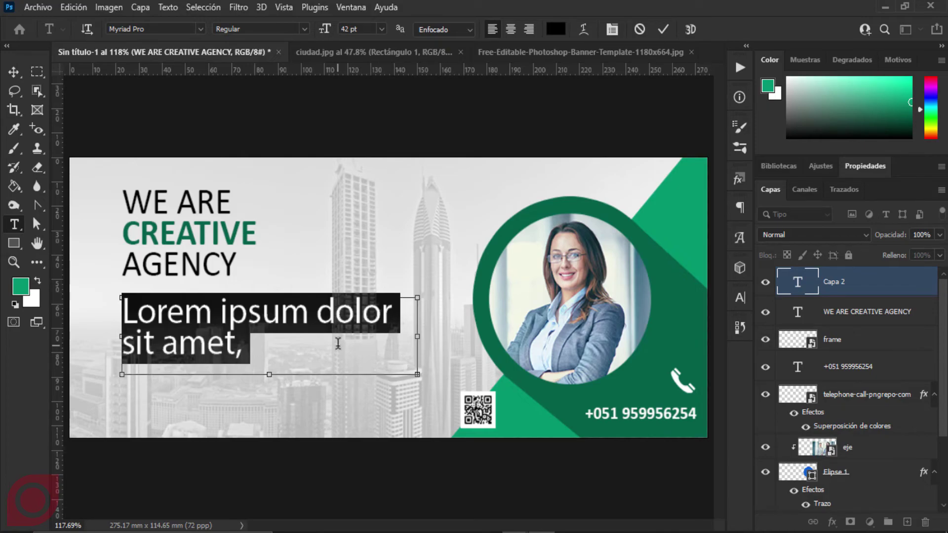
{"action": "left_click", "coordinate": [270, 346]}
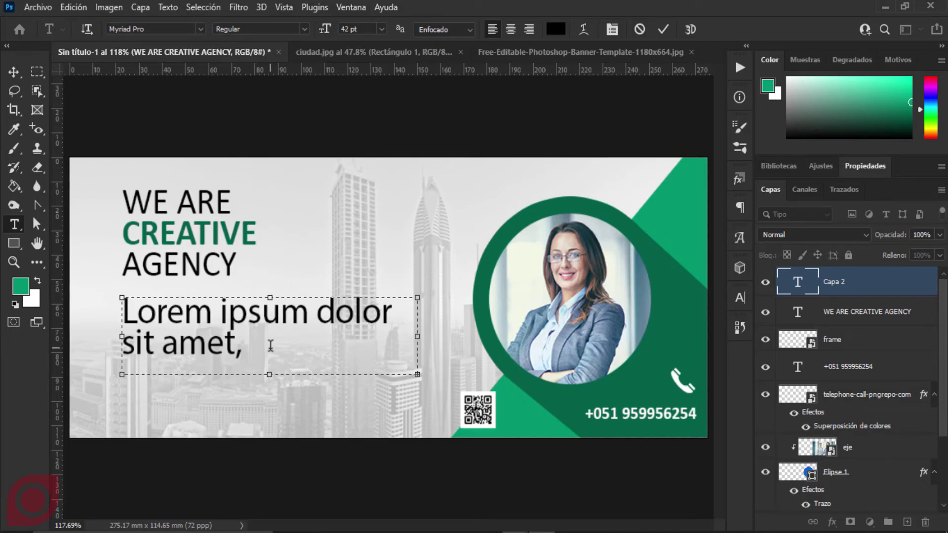
{"action": "left_click", "coordinate": [13, 73]}
{"action": "left_click", "coordinate": [351, 7]}
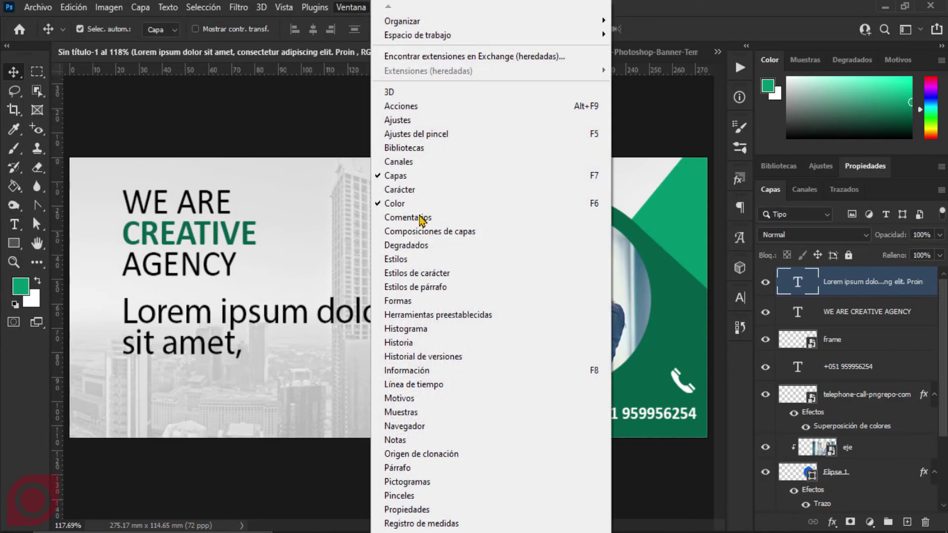
{"action": "left_click", "coordinate": [432, 193]}
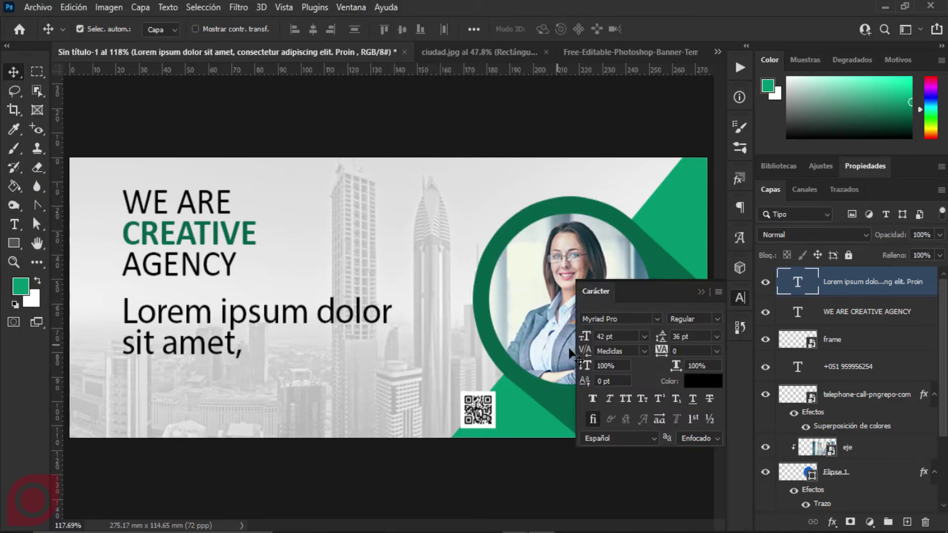
- Set the paragraph to 11 pt with Auto leading and move it up under the headline
{"action": "left_click", "coordinate": [587, 333]}
{"action": "type", "text": "12"}
{"action": "key", "text": "Return"}
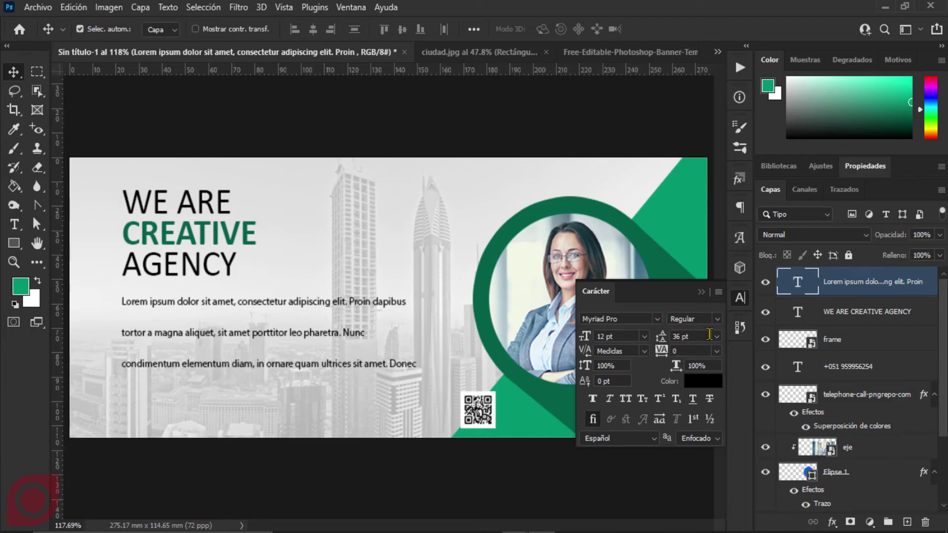
{"action": "left_click", "coordinate": [716, 338]}
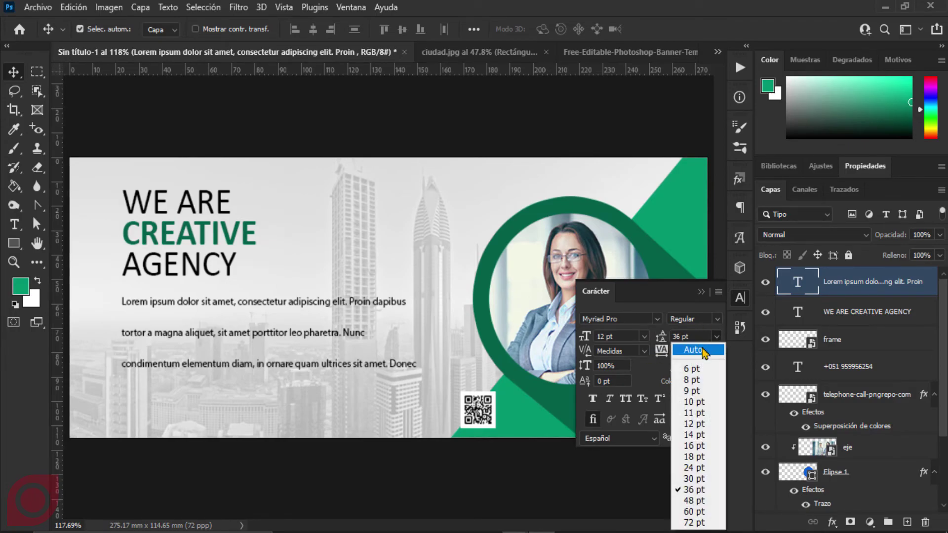
{"action": "left_click", "coordinate": [703, 352]}
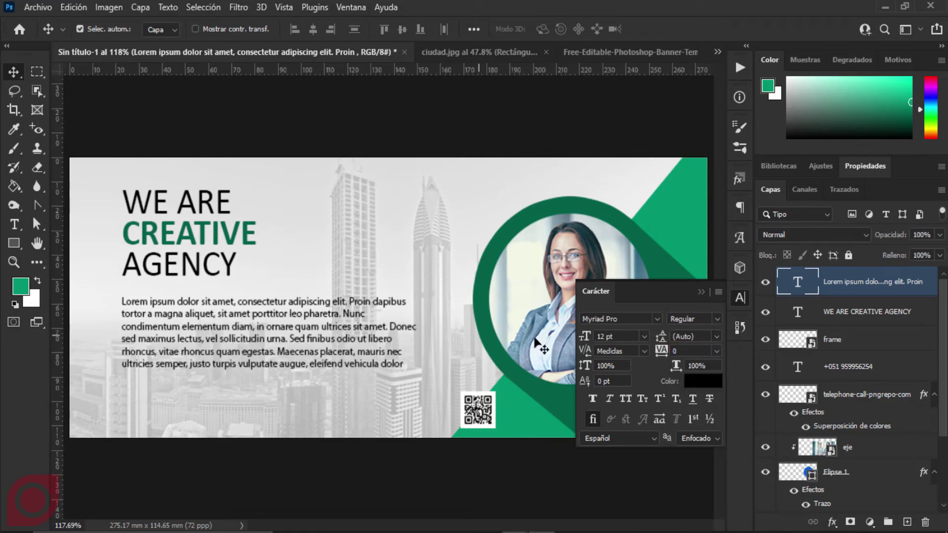
{"action": "left_click_drag", "start_coordinate": [626, 339], "coordinate": [572, 336]}
{"action": "key", "text": "Return"}
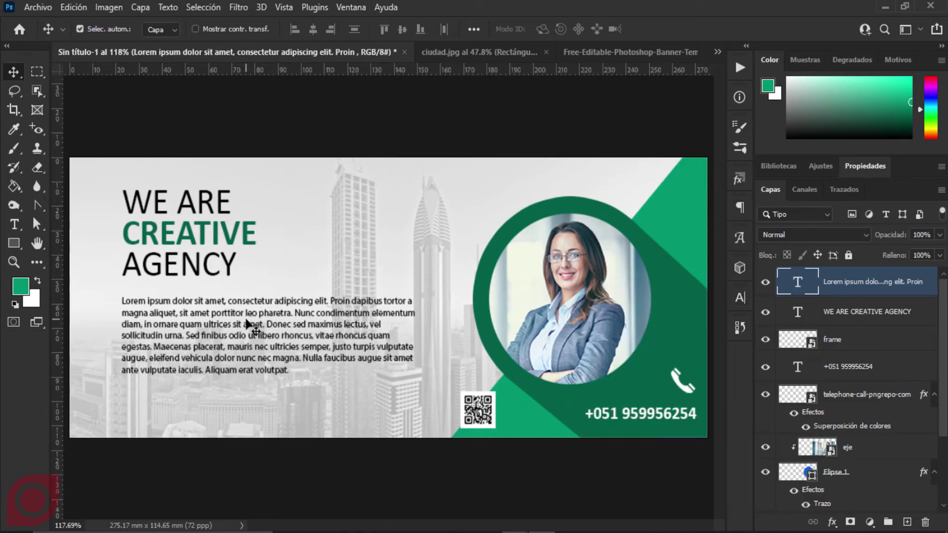
{"action": "mouse_move", "coordinate": [253, 328]}
{"action": "left_mouse_down"}
{"action": "mouse_move", "coordinate": [253, 313]}
{"action": "mouse_move", "coordinate": [260, 330]}
{"action": "left_mouse_up"}
{"action": "left_click", "coordinate": [30, 9]}
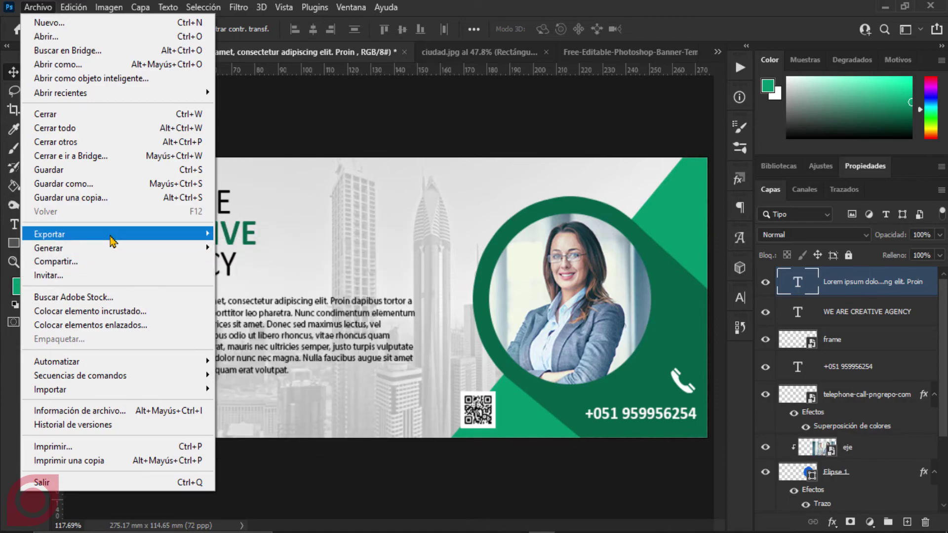
- Place the facebook (1) image as a small embedded icon beneath the paragraph
{"action": "left_click", "coordinate": [116, 311]}
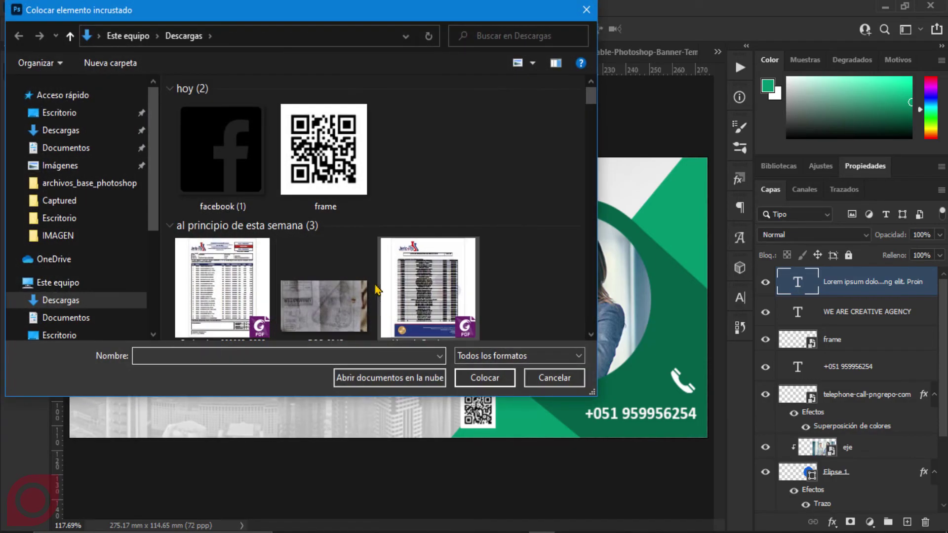
{"action": "left_click", "coordinate": [266, 211]}
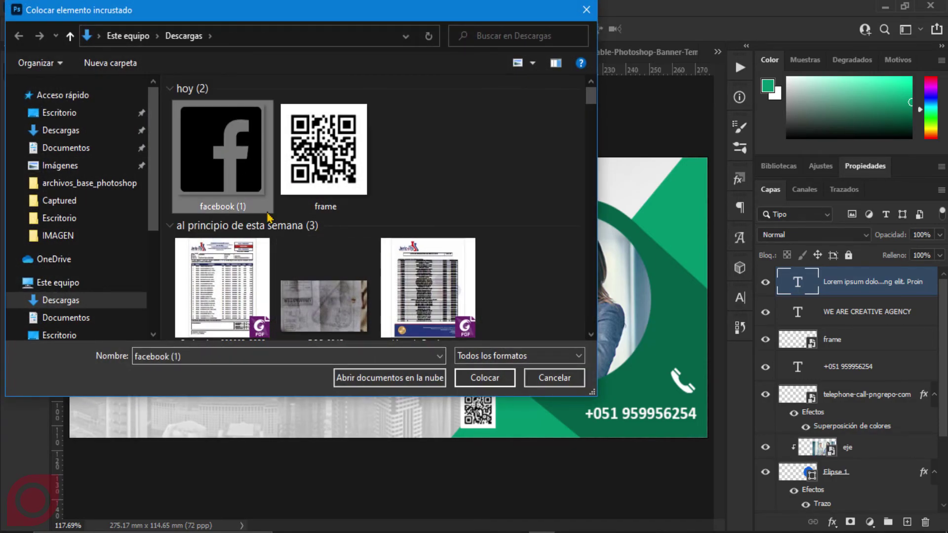
{"action": "left_click", "coordinate": [464, 385]}
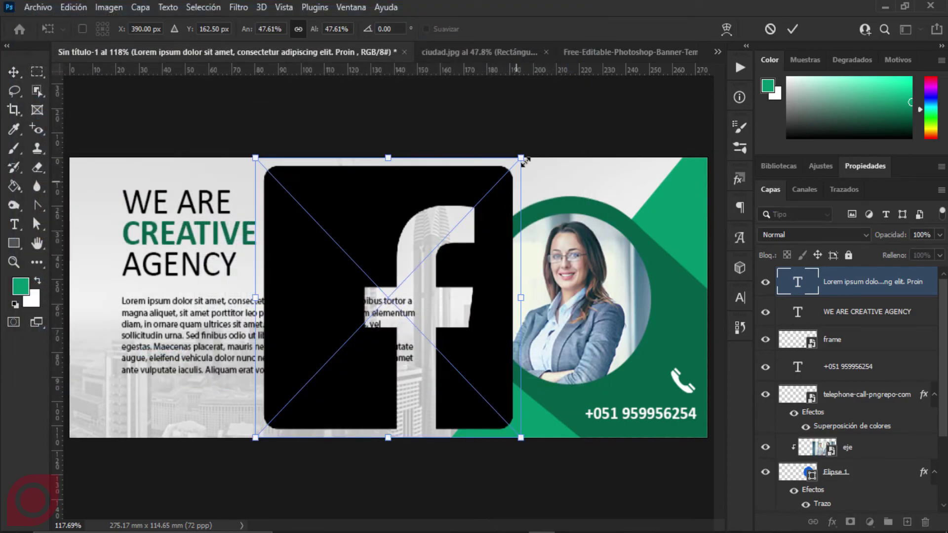
{"action": "mouse_move", "coordinate": [524, 161]}
{"action": "left_mouse_down"}
{"action": "mouse_move", "coordinate": [307, 428]}
{"action": "mouse_move", "coordinate": [300, 421]}
{"action": "left_mouse_up"}
{"action": "scroll", "coordinate": [250, 382], "scroll_direction": "up", "scroll_amount": 4}
{"action": "left_click_drag", "start_coordinate": [267, 366], "coordinate": [570, 260]}
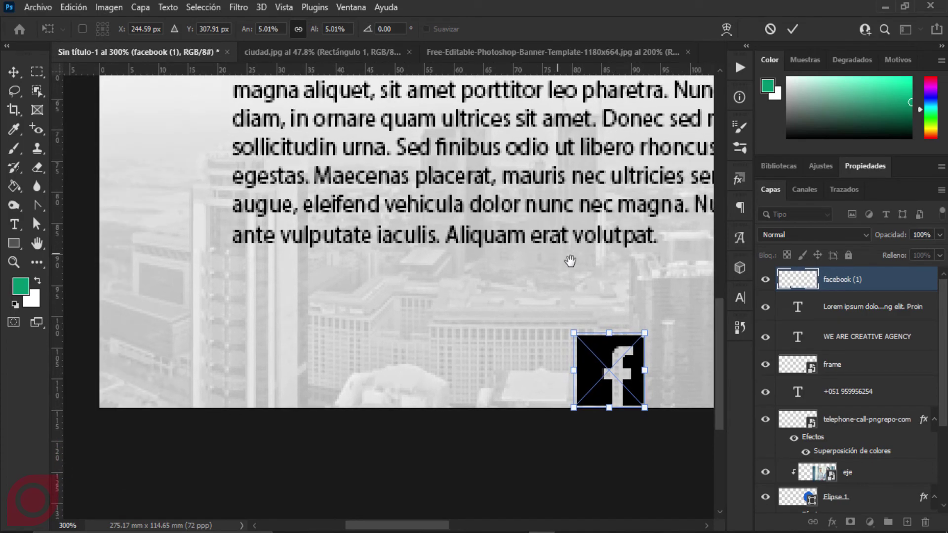
{"action": "left_click_drag", "start_coordinate": [582, 379], "coordinate": [254, 334]}
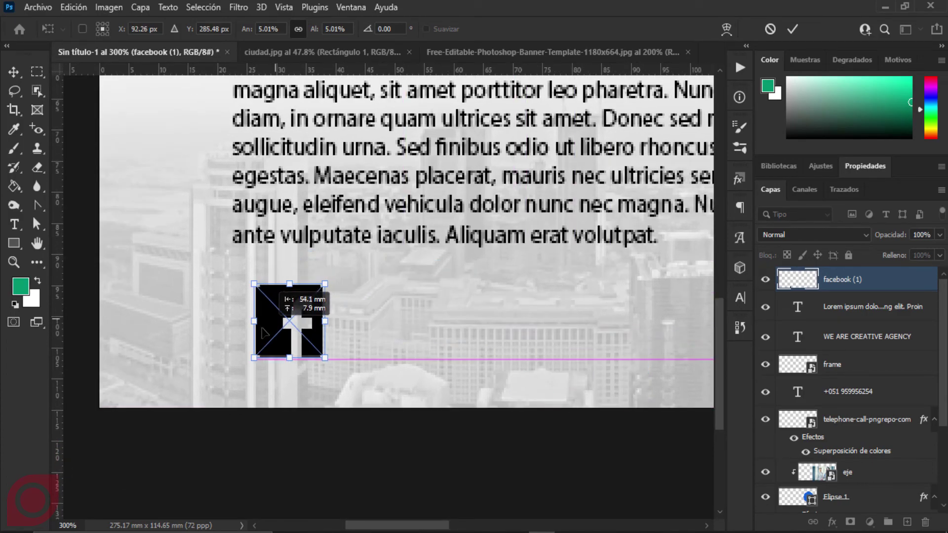
{"action": "key", "text": "Return"}
{"action": "key", "text": "ctrl+minus"}
{"action": "left_click", "coordinate": [328, 200]}
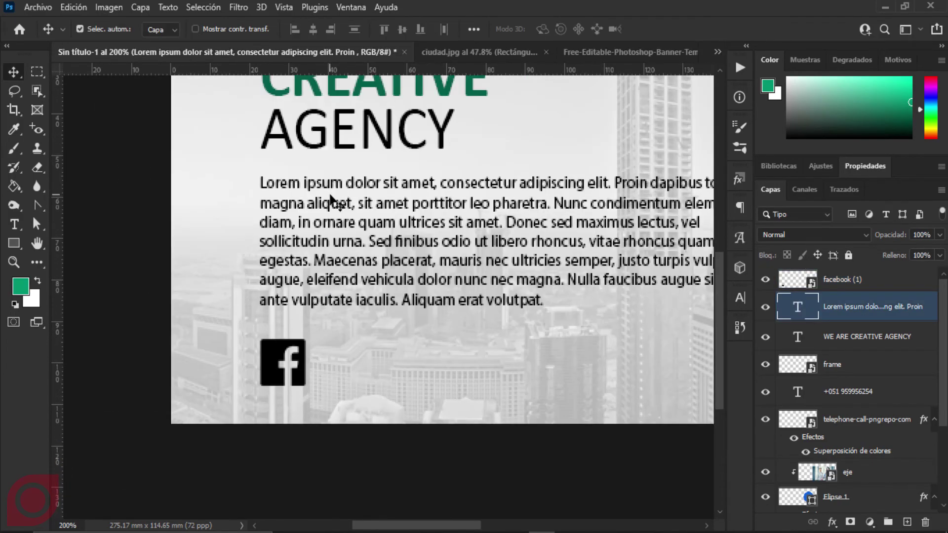
- Nudge the body text and the headline slightly upward, then select the Facebook icon
{"action": "key", "text": "Up"}
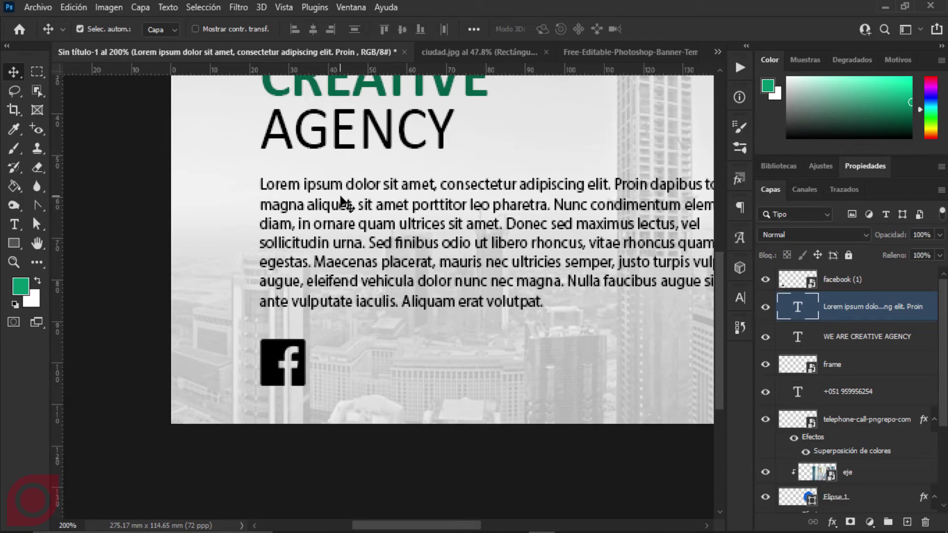
{"action": "scroll", "coordinate": [344, 203], "scroll_direction": "up", "scroll_amount": 5}
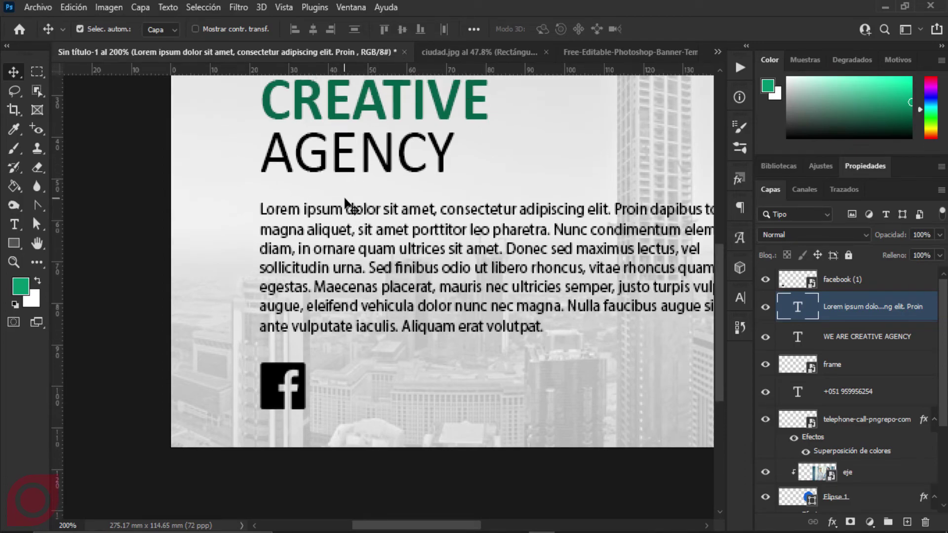
{"action": "scroll", "coordinate": [345, 203], "scroll_direction": "up", "scroll_amount": 2}
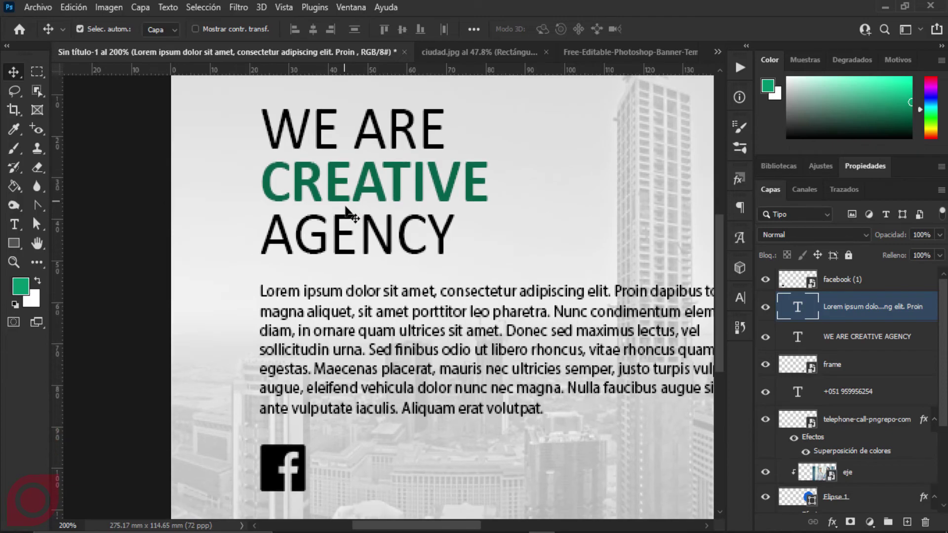
{"action": "left_click", "coordinate": [376, 225]}
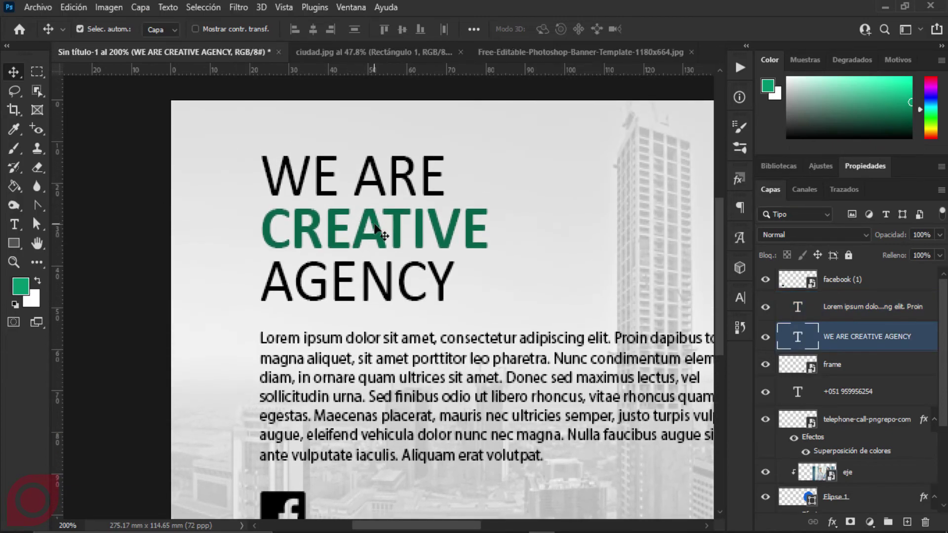
{"action": "key", "text": "Up"}
{"action": "key", "text": "Up"}
{"action": "key", "text": "Up"}
{"action": "key", "text": "Up"}
{"action": "key", "text": "Up"}
{"action": "key", "text": "Up"}
{"action": "scroll", "coordinate": [370, 296], "scroll_direction": "down", "scroll_amount": 5}
{"action": "left_click", "coordinate": [366, 392]}
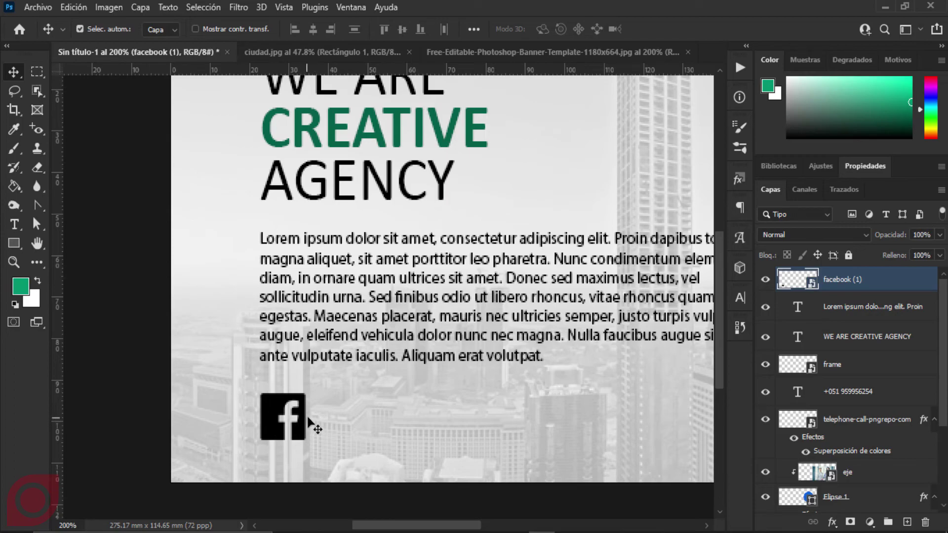
{"action": "left_click", "coordinate": [38, 6]}
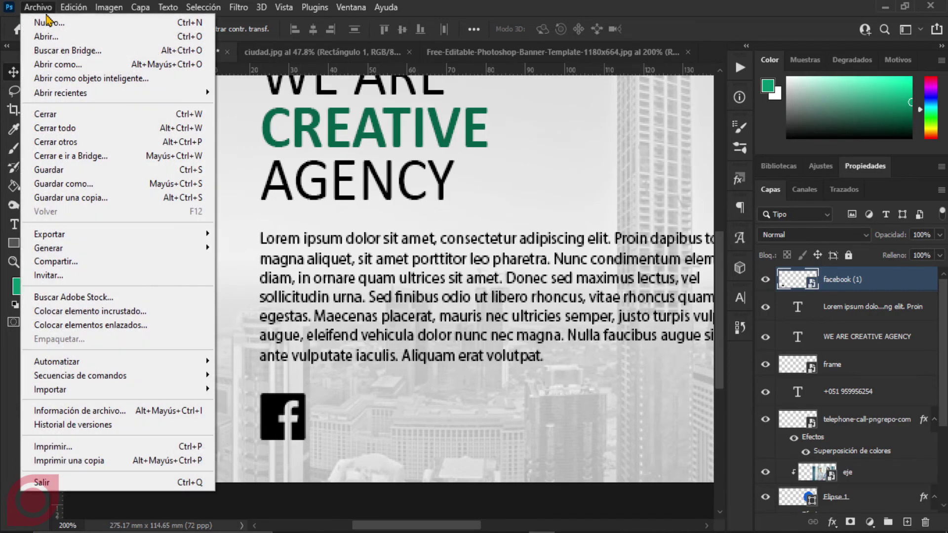
- Place the youtube image and scale it to about 6.04% beside the Facebook icon
{"action": "left_click", "coordinate": [126, 311]}
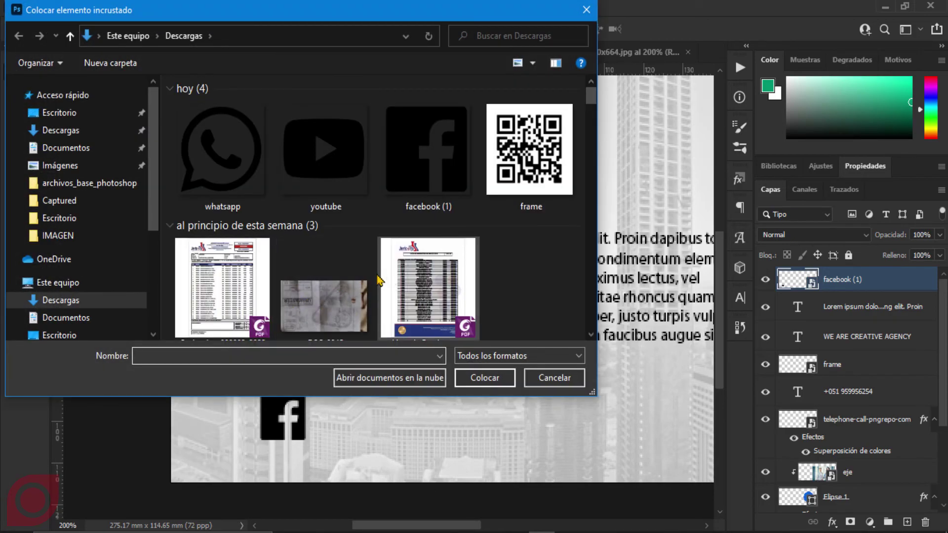
{"action": "double_click", "coordinate": [326, 153]}
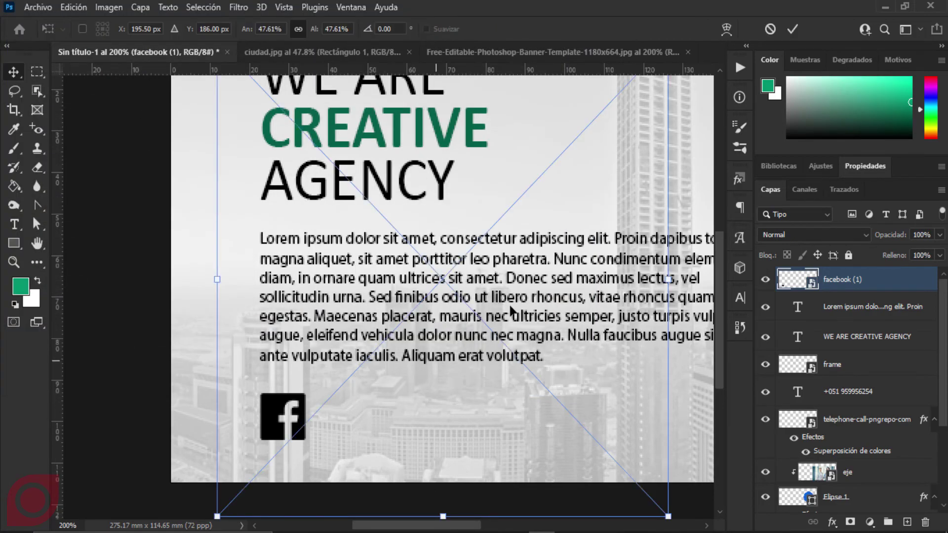
{"action": "mouse_move", "coordinate": [667, 516]}
{"action": "left_mouse_down"}
{"action": "mouse_move", "coordinate": [408, 200]}
{"action": "mouse_move", "coordinate": [425, 222]}
{"action": "left_mouse_up"}
{"action": "left_click_drag", "start_coordinate": [375, 148], "coordinate": [526, 432]}
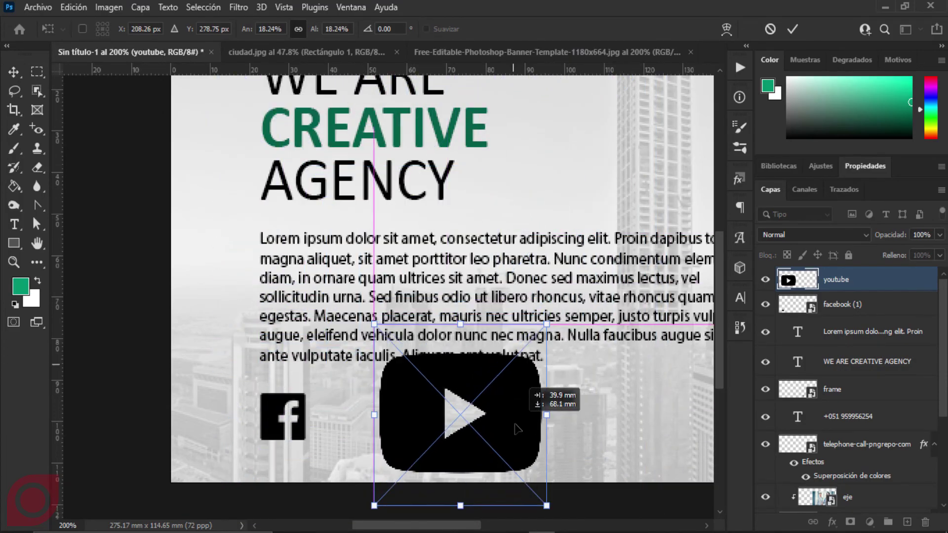
{"action": "mouse_move", "coordinate": [541, 326]}
{"action": "left_mouse_down"}
{"action": "mouse_move", "coordinate": [462, 428]}
{"action": "mouse_move", "coordinate": [418, 423]}
{"action": "mouse_move", "coordinate": [381, 400]}
{"action": "left_mouse_up"}
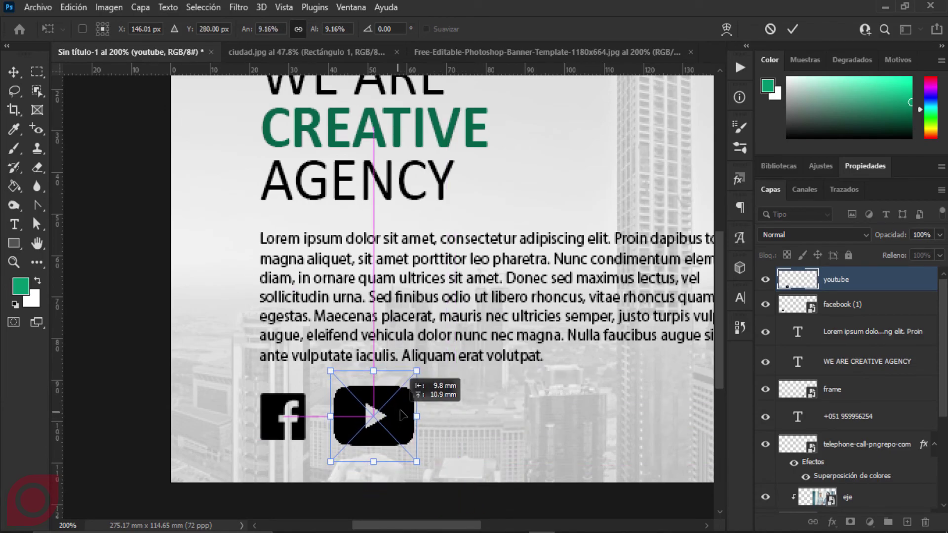
{"action": "mouse_move", "coordinate": [417, 367]}
{"action": "left_mouse_down"}
{"action": "mouse_move", "coordinate": [384, 405]}
{"action": "mouse_move", "coordinate": [386, 433]}
{"action": "mouse_move", "coordinate": [382, 422]}
{"action": "left_mouse_up"}
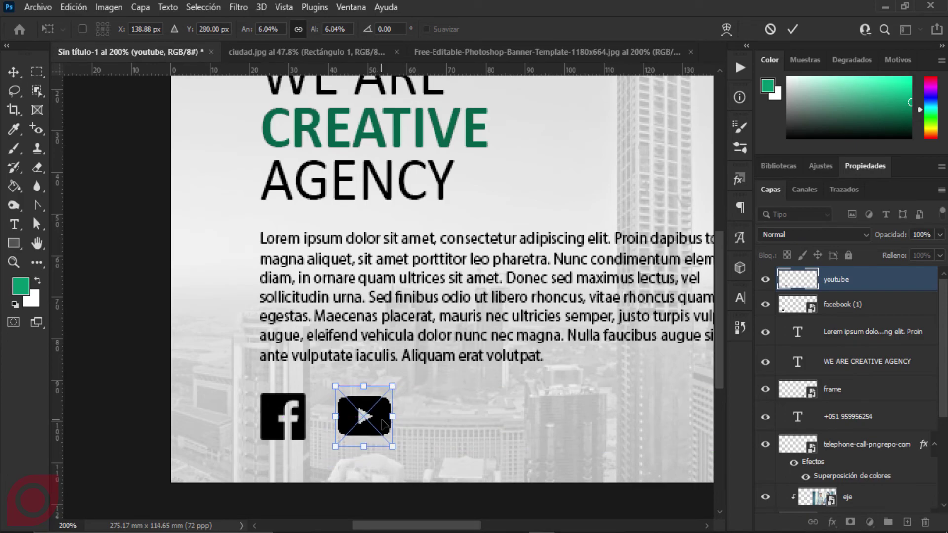
{"action": "key", "text": "Return"}
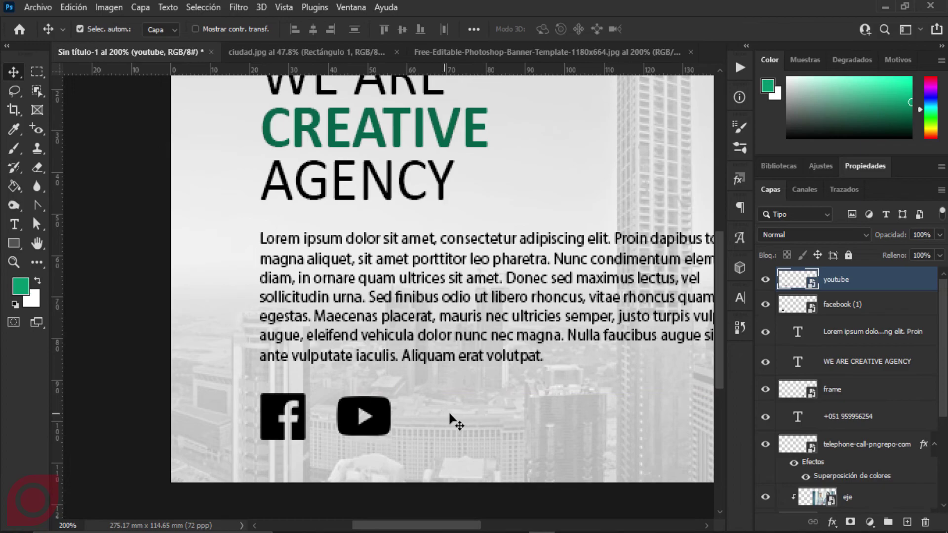
{"action": "left_click", "coordinate": [38, 8]}
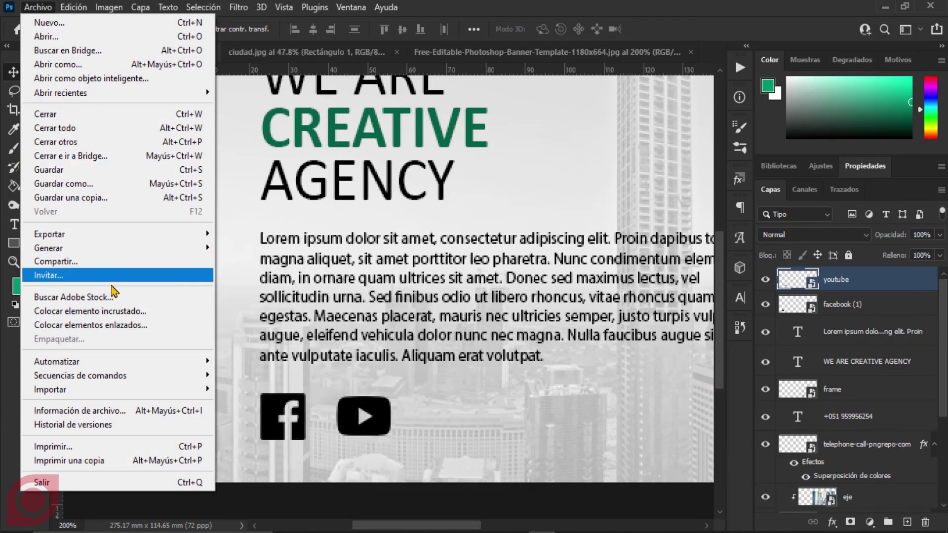
- Place the whatsapp image, scaled to match, 7.76 mm right of the YouTube icon
{"action": "left_click", "coordinate": [125, 311]}
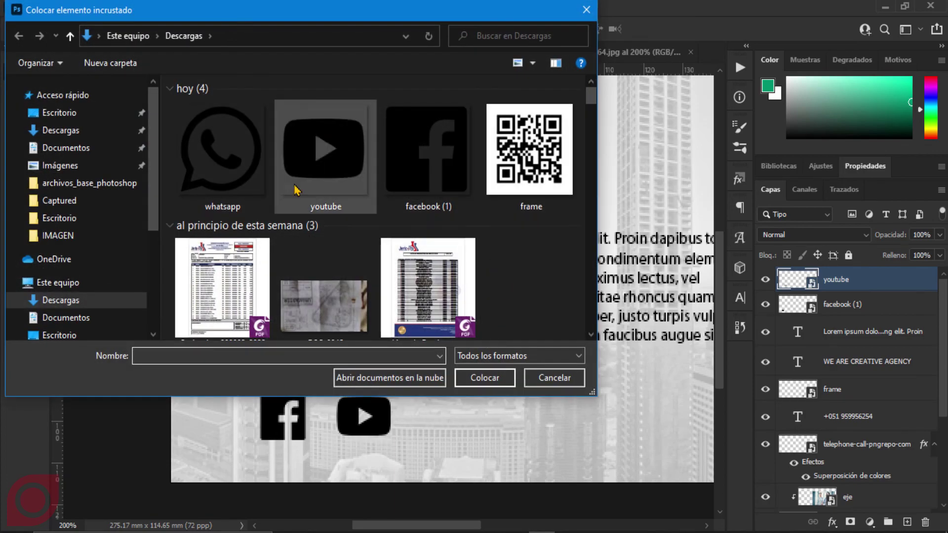
{"action": "double_click", "coordinate": [242, 179]}
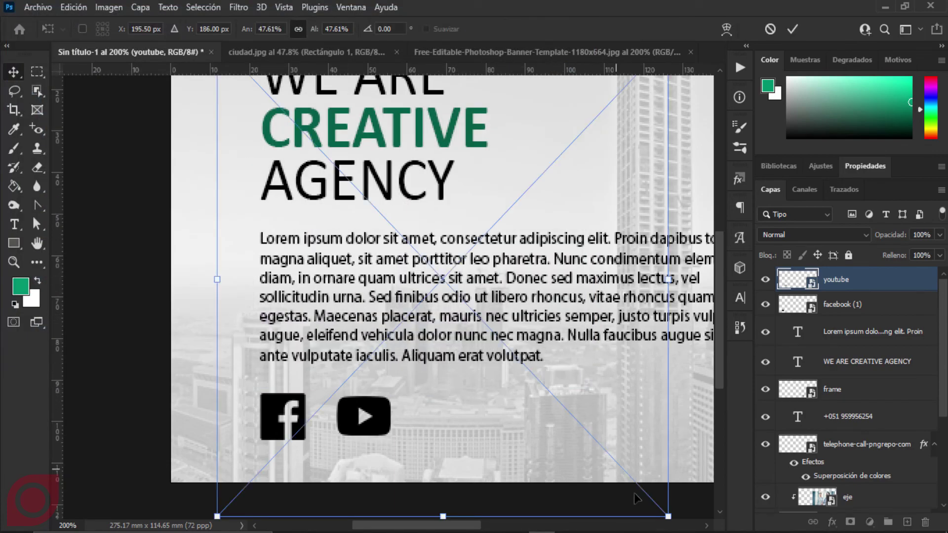
{"action": "left_click_drag", "start_coordinate": [668, 516], "coordinate": [351, 190]}
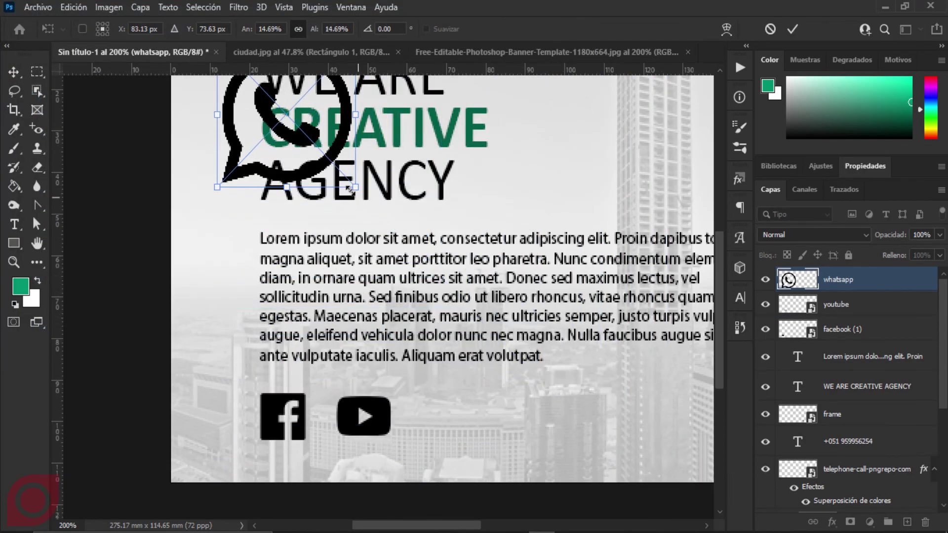
{"action": "left_click_drag", "start_coordinate": [310, 154], "coordinate": [546, 377]}
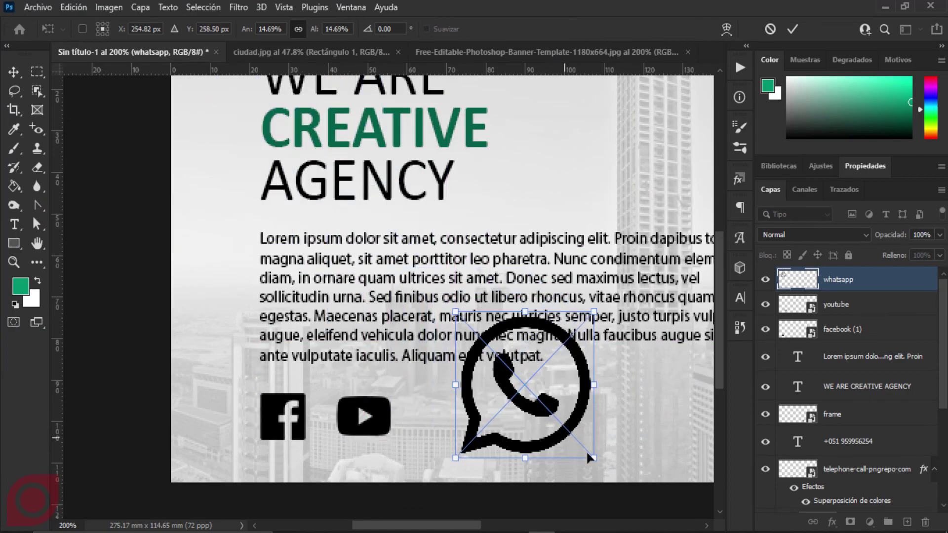
{"action": "mouse_move", "coordinate": [595, 461]}
{"action": "left_mouse_down"}
{"action": "mouse_move", "coordinate": [508, 368]}
{"action": "mouse_move", "coordinate": [467, 430]}
{"action": "left_mouse_up"}
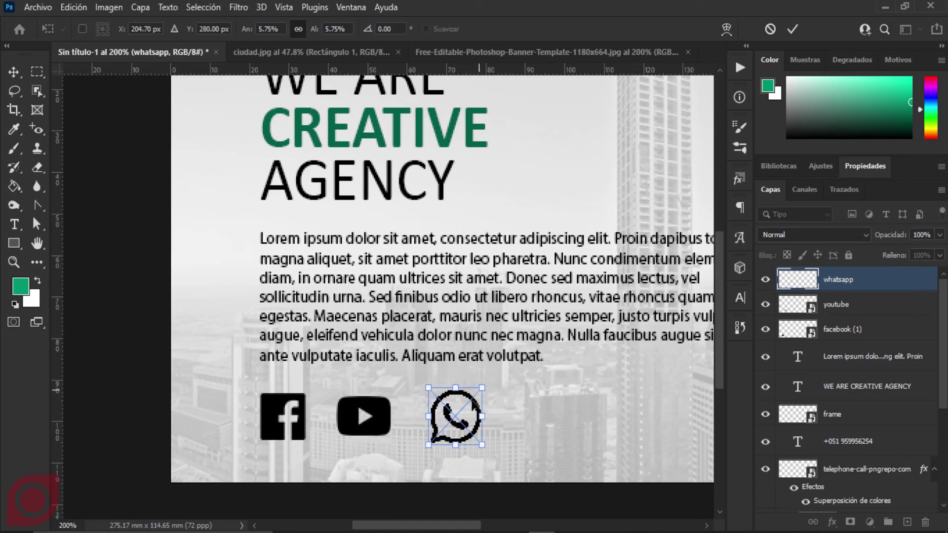
{"action": "mouse_move", "coordinate": [455, 426]}
{"action": "left_mouse_down"}
{"action": "mouse_move", "coordinate": [434, 425]}
{"action": "mouse_move", "coordinate": [448, 422]}
{"action": "left_mouse_up"}
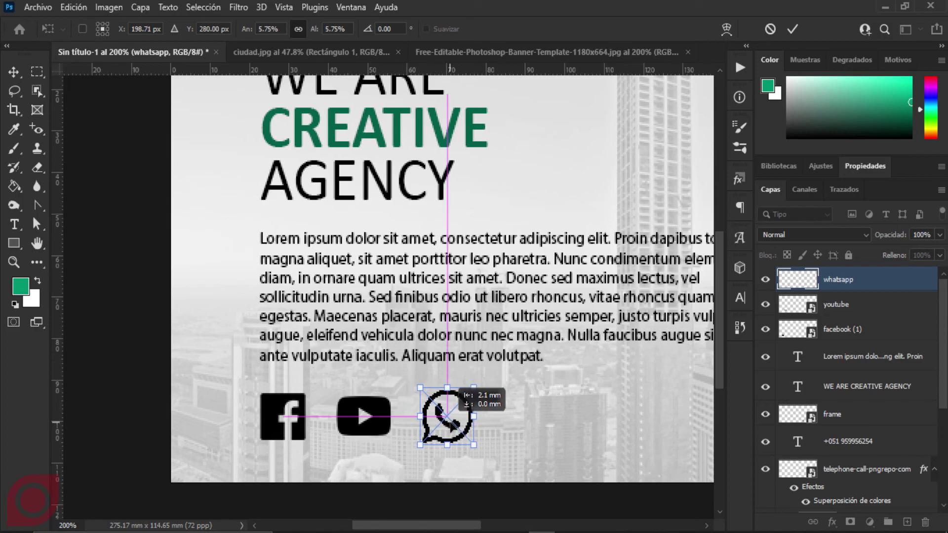
{"action": "key", "text": "Return"}
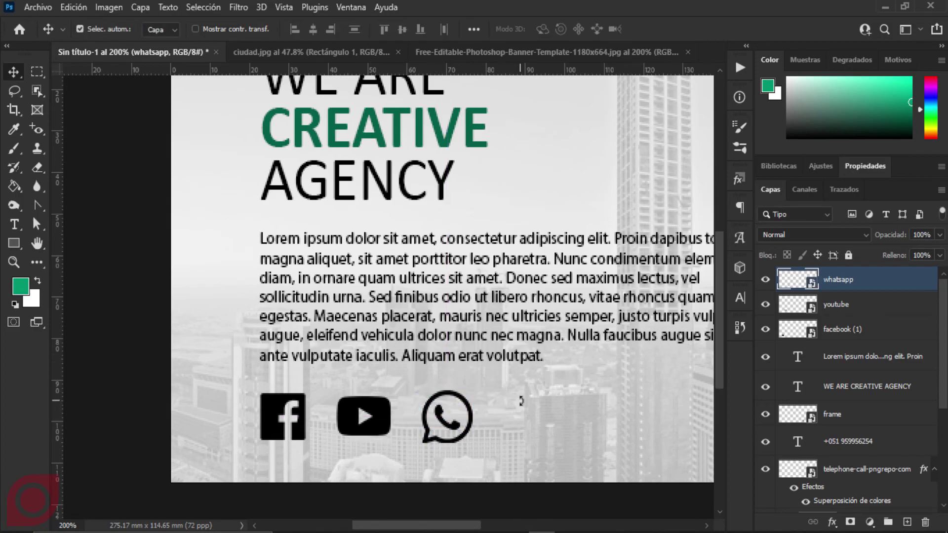
{"action": "key", "text": "ctrl"}
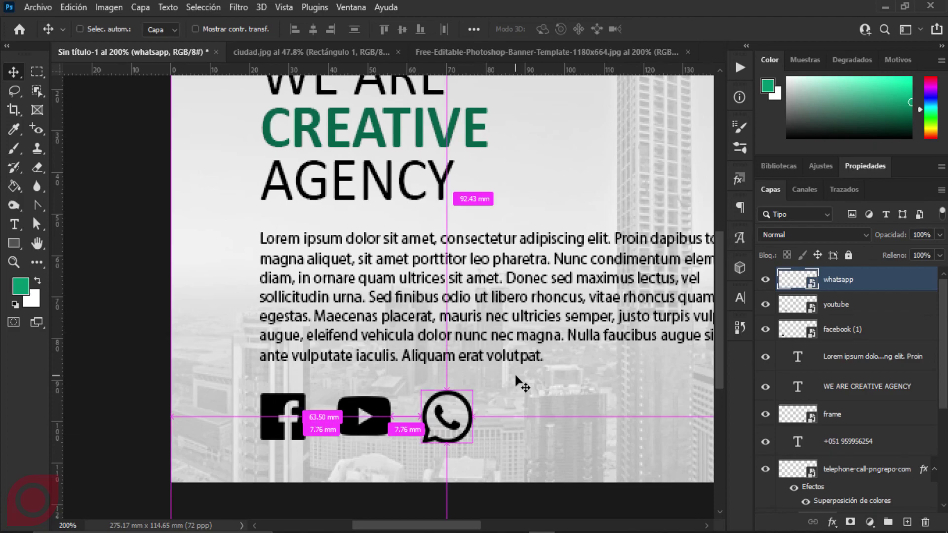
{"action": "key", "text": "ctrl+0"}
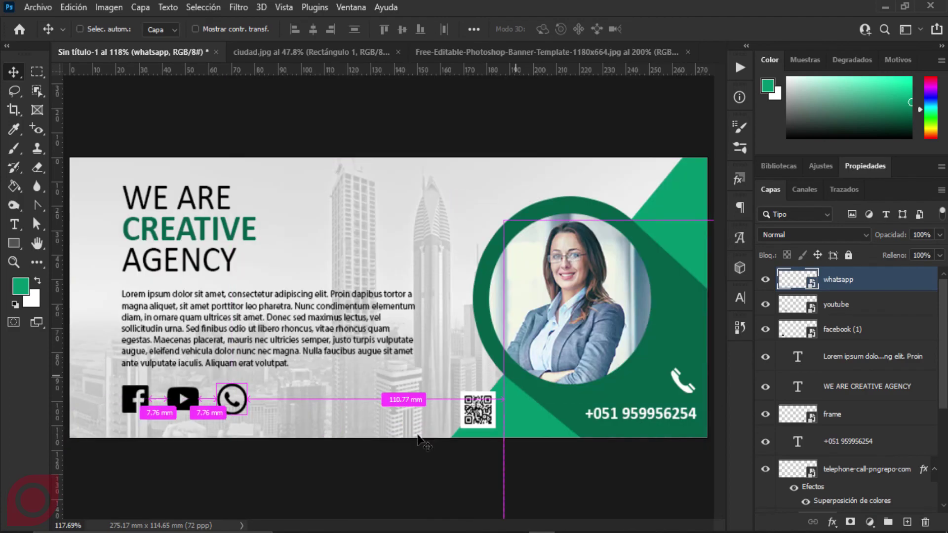
{"action": "left_click", "coordinate": [261, 472]}
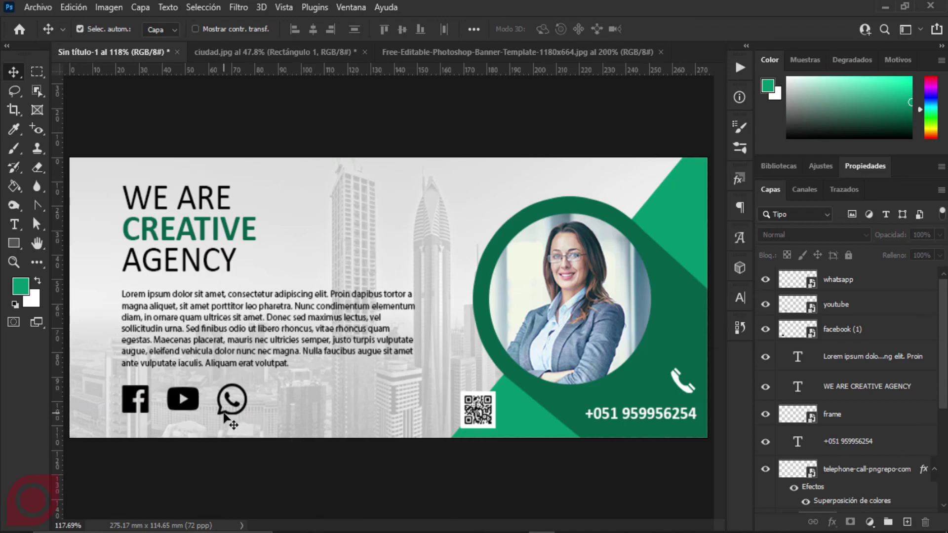
- Shrink the WhatsApp icon slightly to 10.7 mm and align it with the others
{"action": "left_click", "coordinate": [225, 417], "text": "ctrl+space"}
{"action": "left_click_drag", "start_coordinate": [372, 420], "coordinate": [535, 383]}
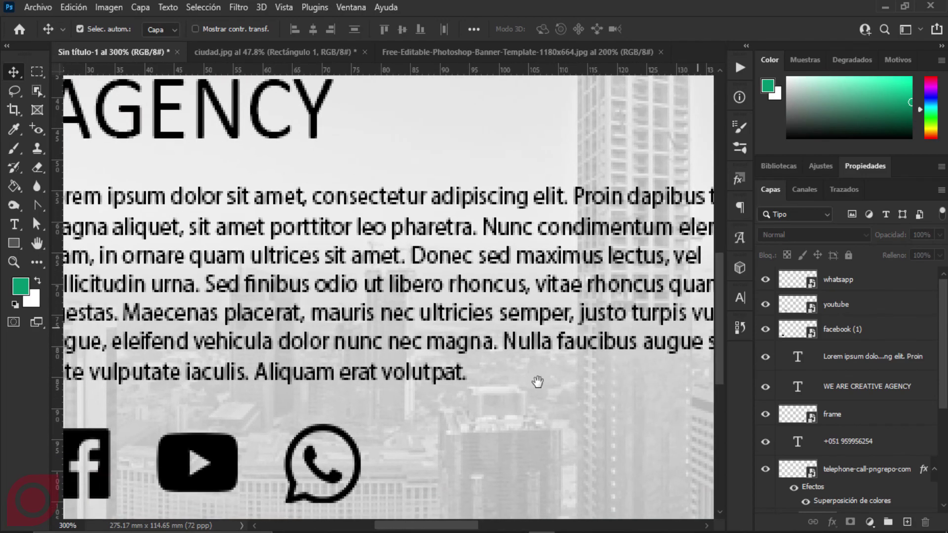
{"action": "left_click", "coordinate": [524, 377]}
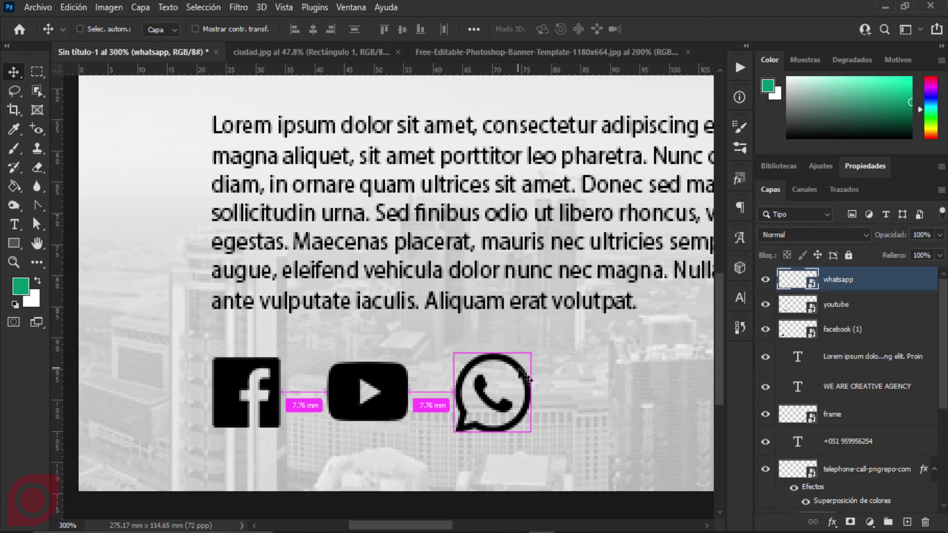
{"action": "key", "text": "ctrl+t"}
{"action": "left_click_drag", "start_coordinate": [530, 353], "coordinate": [514, 369]}
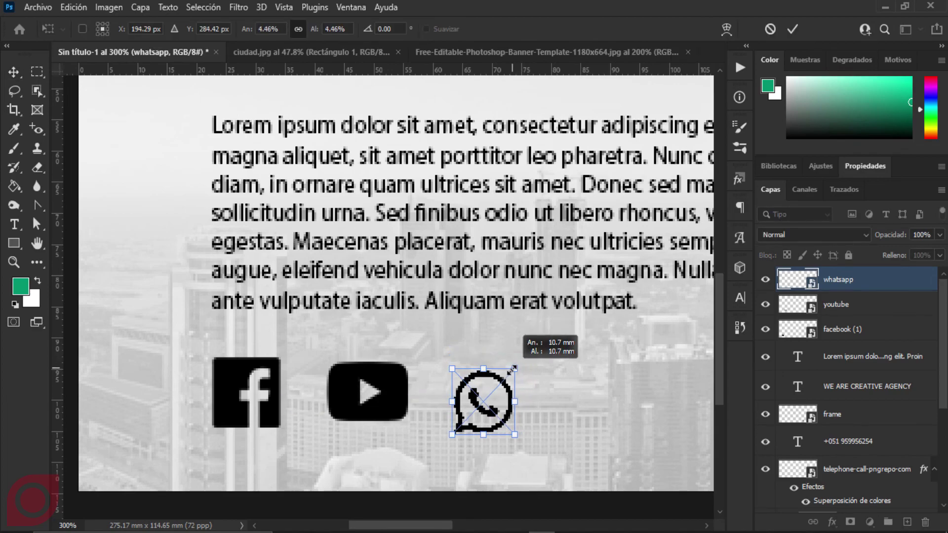
{"action": "key", "text": "Return"}
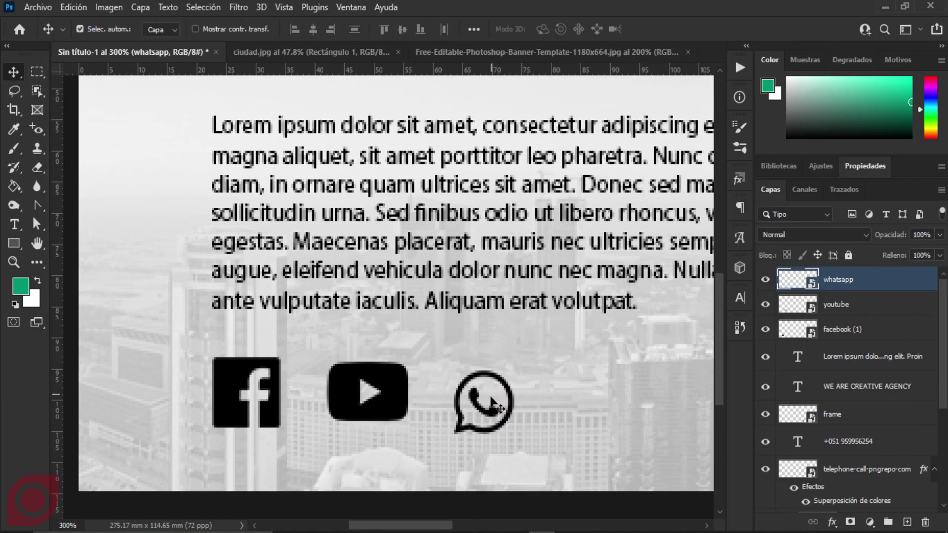
{"action": "left_click_drag", "start_coordinate": [481, 410], "coordinate": [481, 404]}
- Rescale the Facebook icon to about 4.47% and shift the YouTube icon slightly left
{"action": "left_click", "coordinate": [286, 397]}
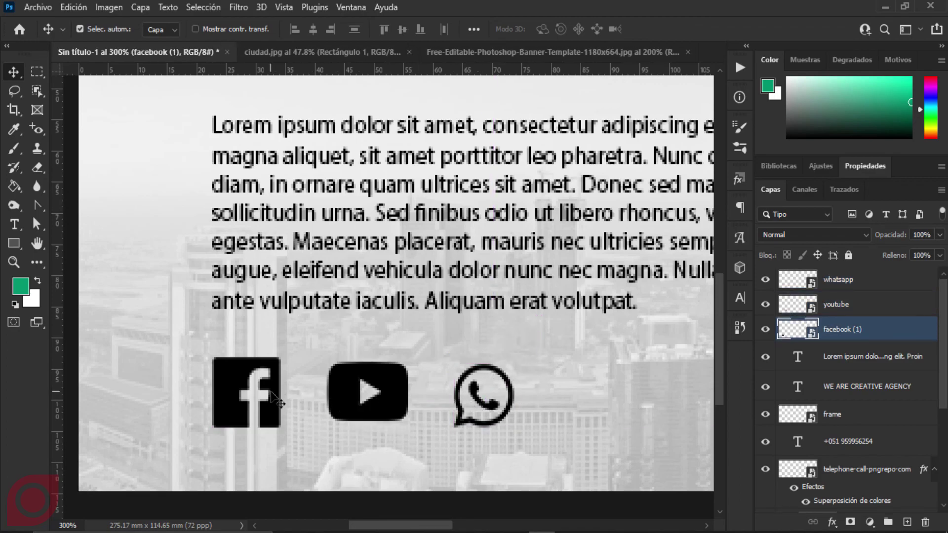
{"action": "key", "text": "ctrl+t"}
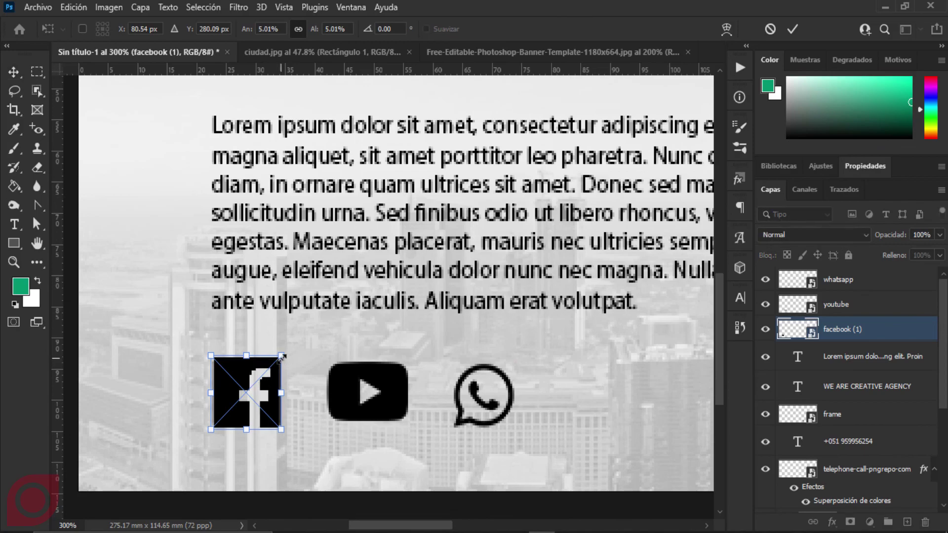
{"action": "mouse_move", "coordinate": [280, 357]}
{"action": "left_mouse_down"}
{"action": "mouse_move", "coordinate": [275, 364]}
{"action": "mouse_move", "coordinate": [285, 365]}
{"action": "mouse_move", "coordinate": [278, 360]}
{"action": "left_mouse_up"}
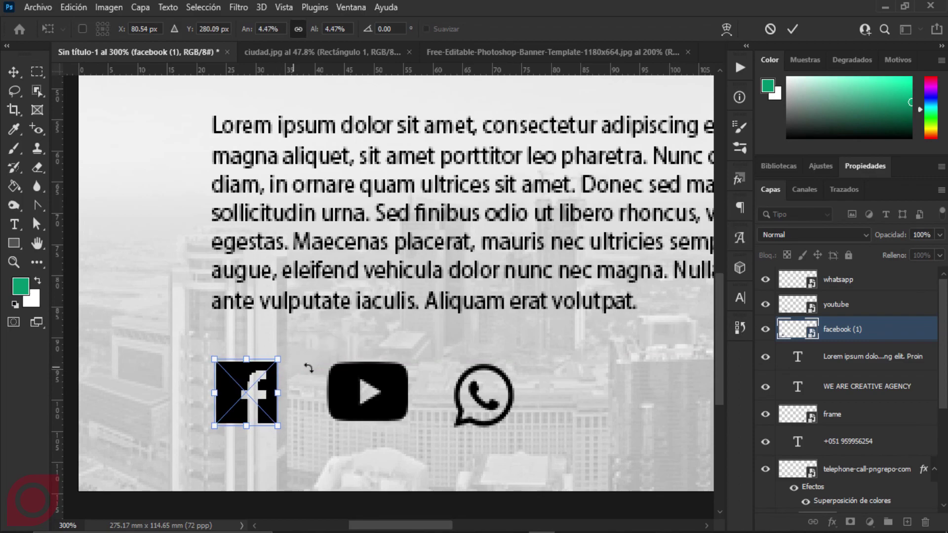
{"action": "key", "text": "Return"}
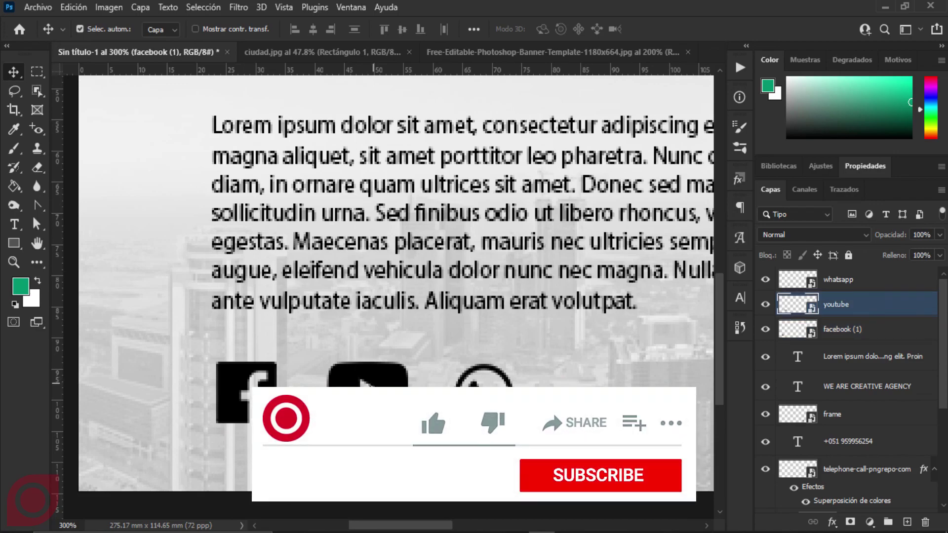
{"action": "left_click_drag", "start_coordinate": [357, 369], "coordinate": [353, 366]}
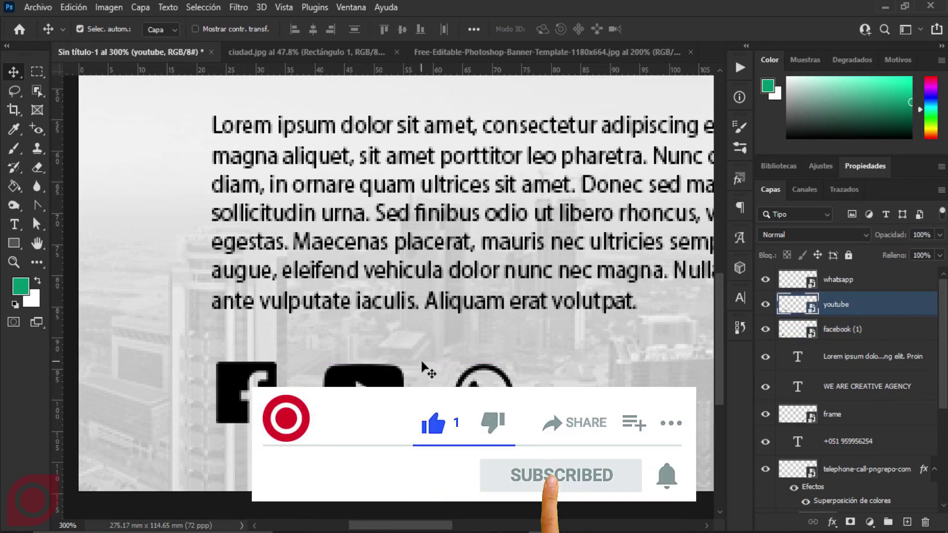
{"action": "key", "text": "ctrl+0"}
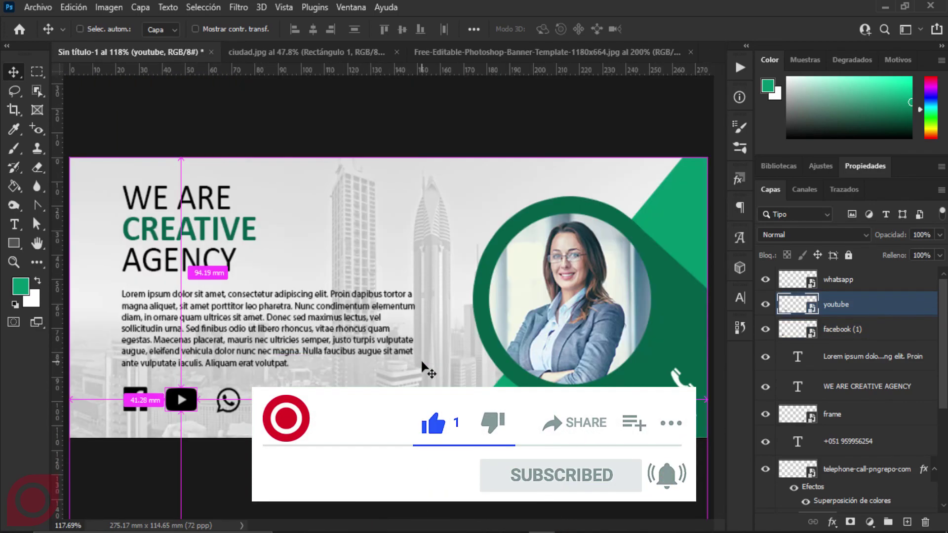